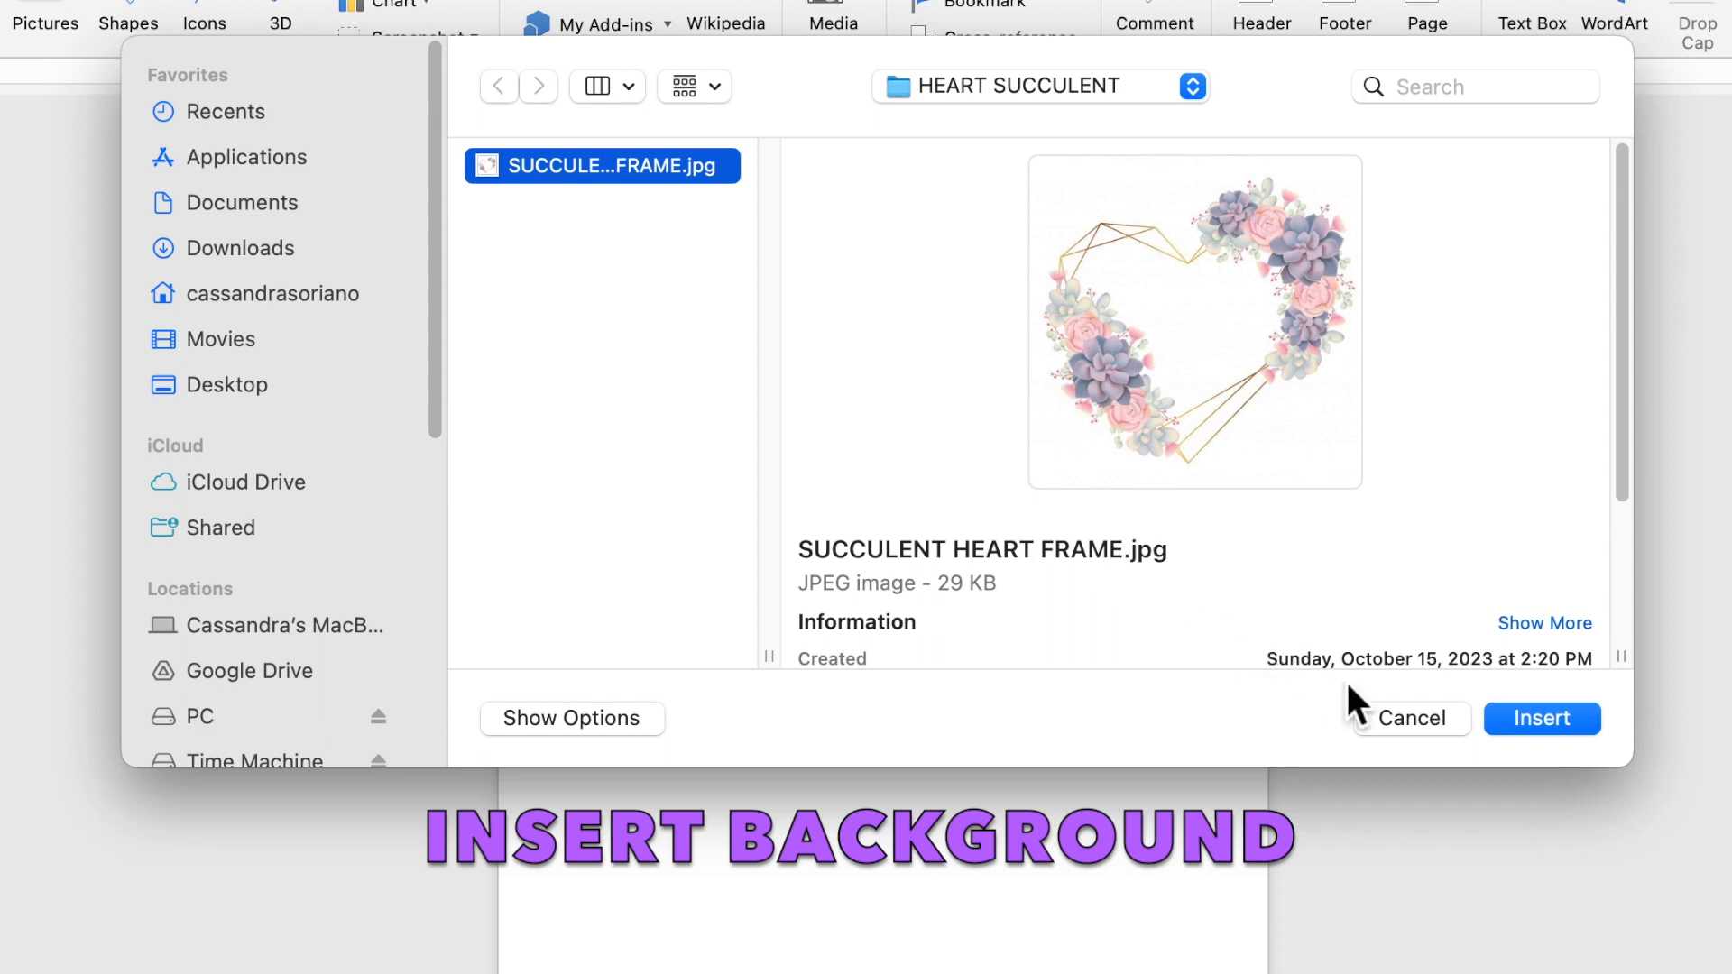
Insert the succulent heart frame picture and set its wrapping to Behind Text
left_click(1536, 724)
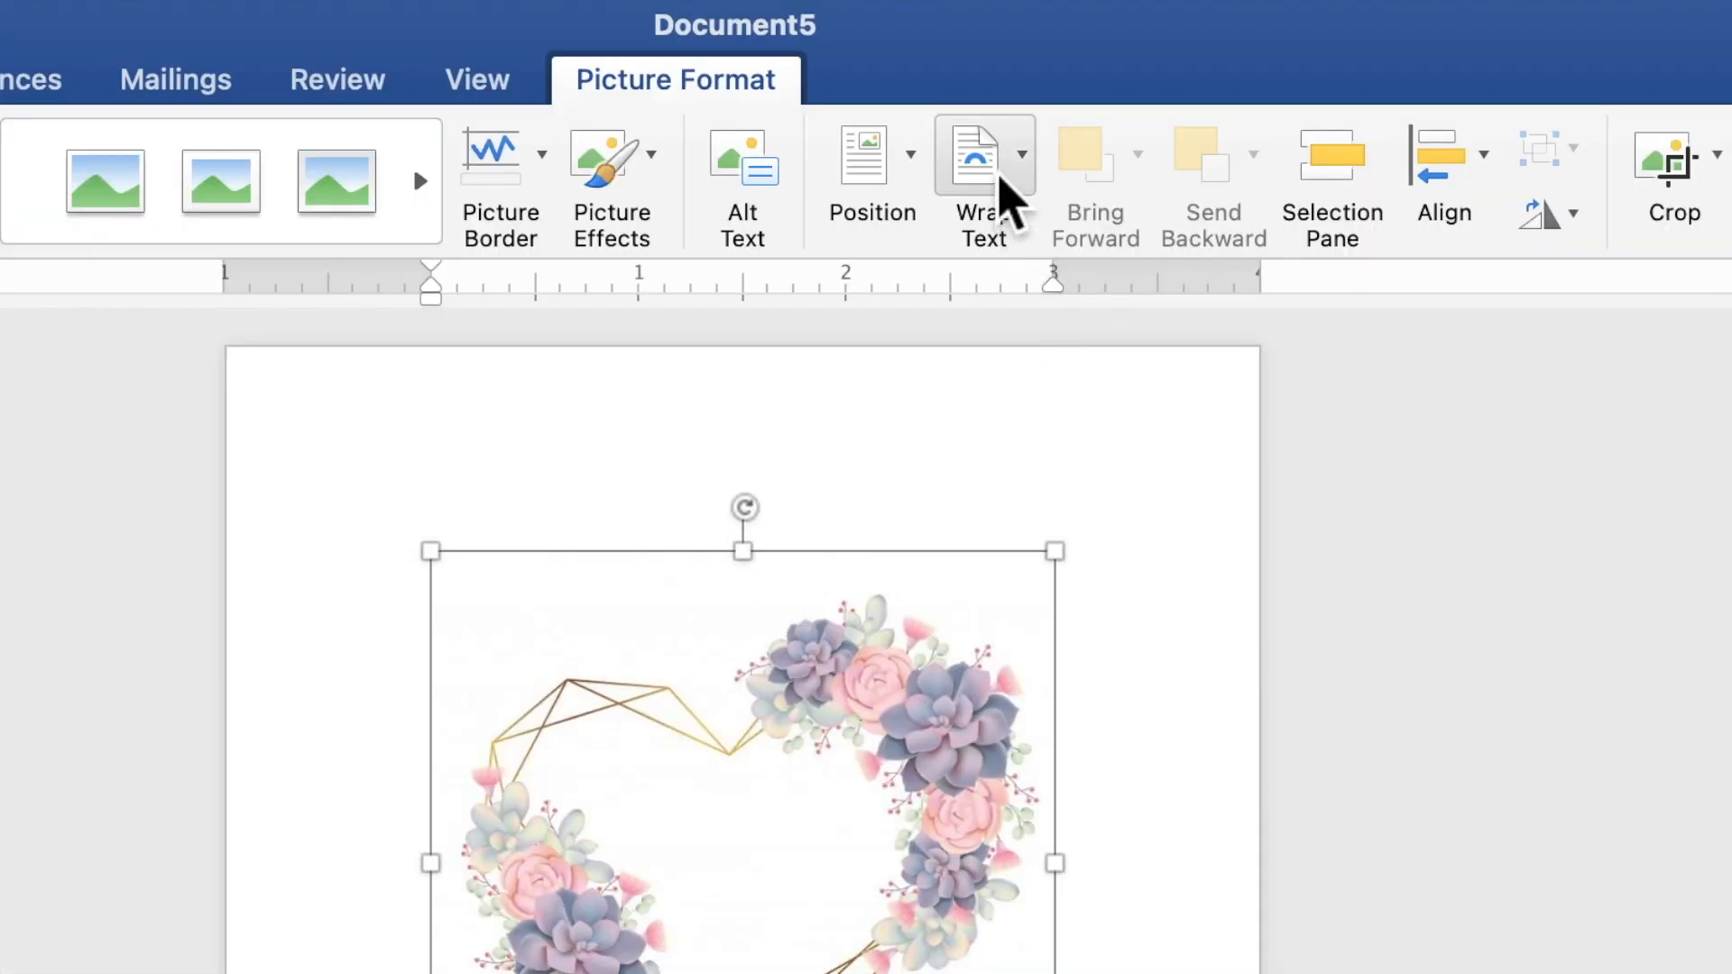
left_click(1011, 58)
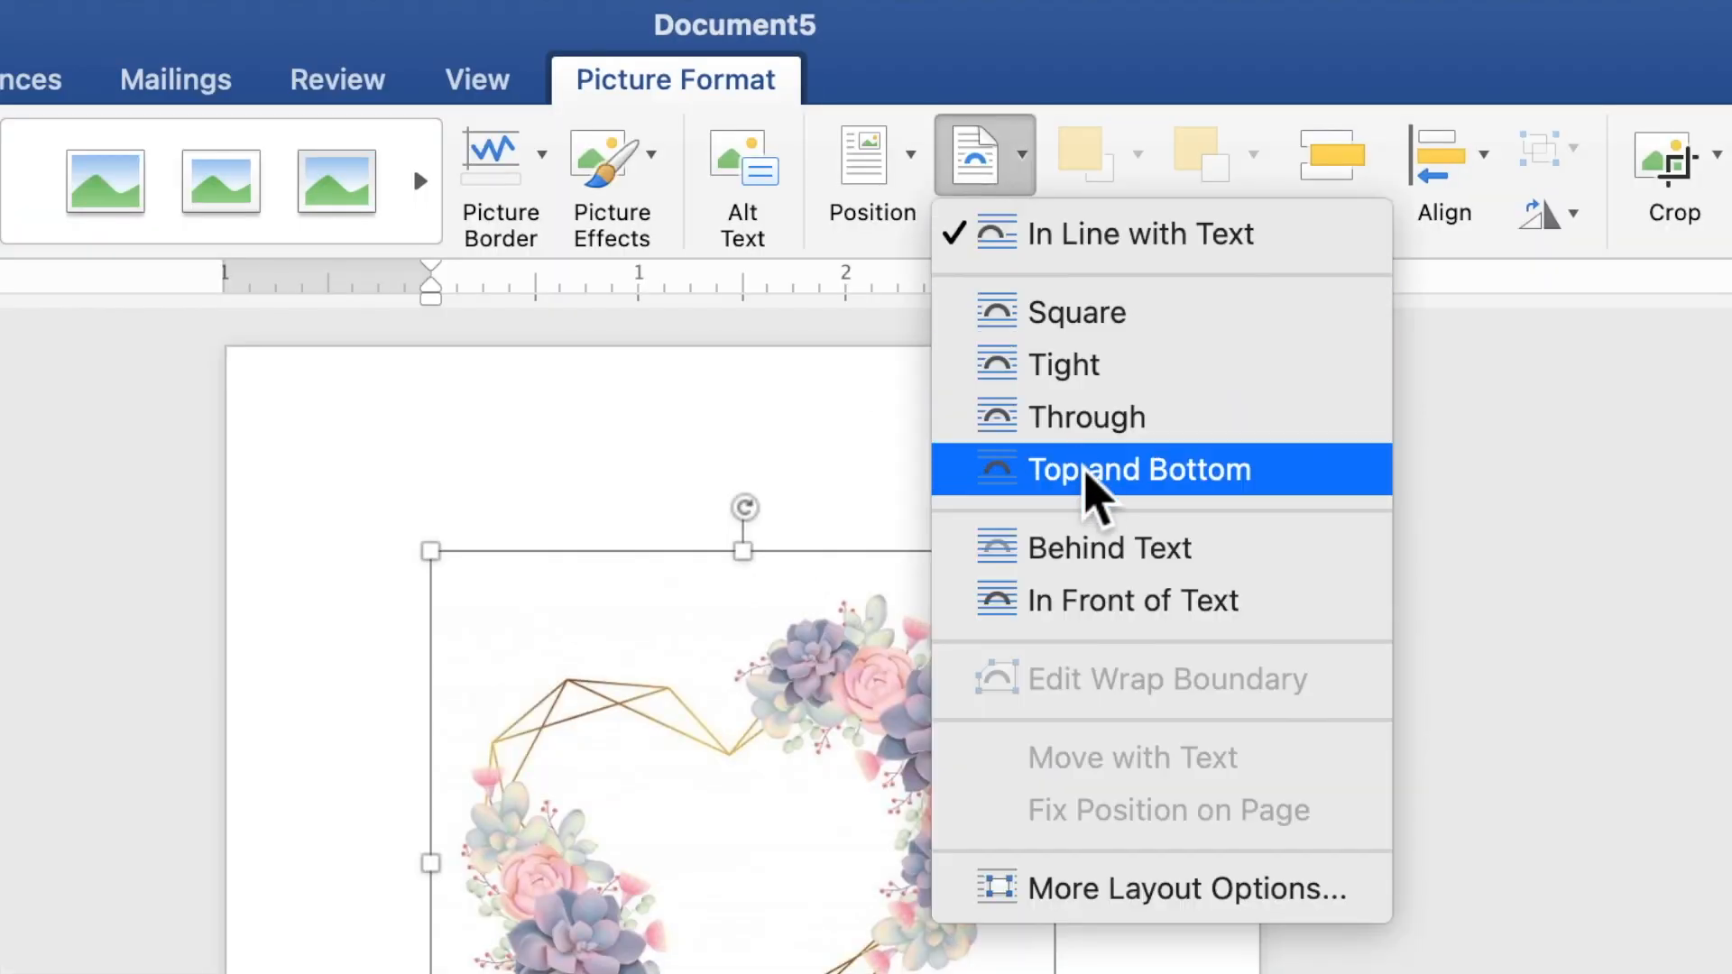
left_click(1098, 552)
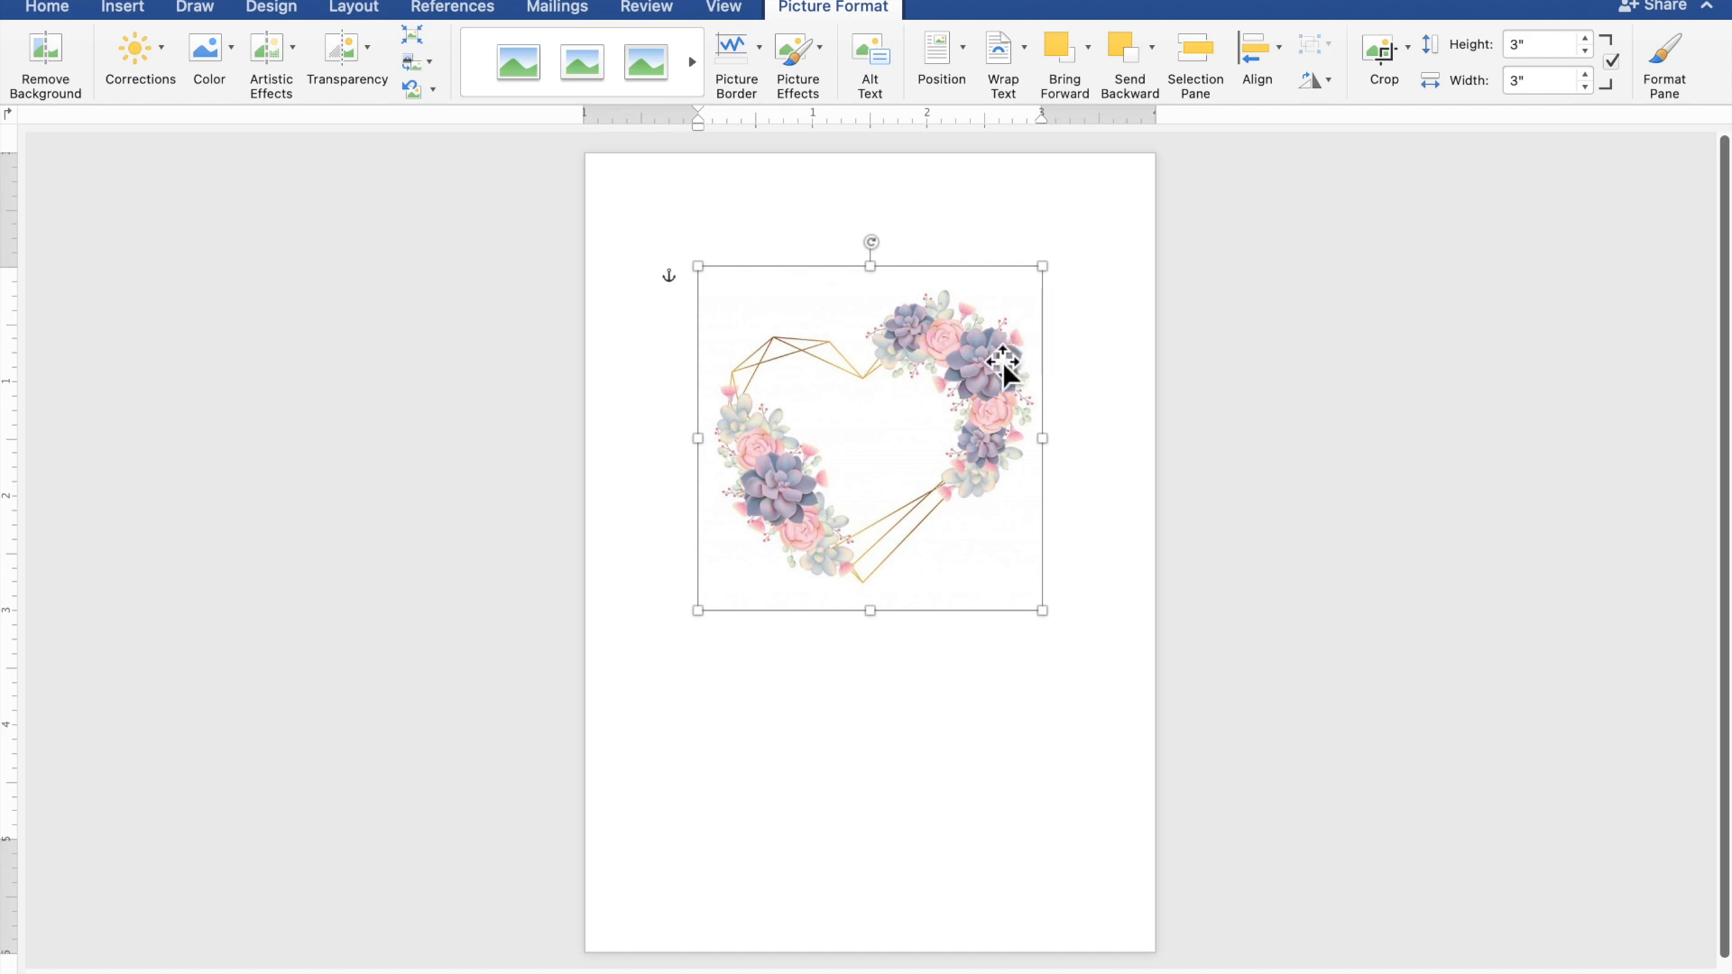
Move the heart frame to the top of the page and enlarge it to about 4.97 inches
left_click_drag(998, 365, 888, 290)
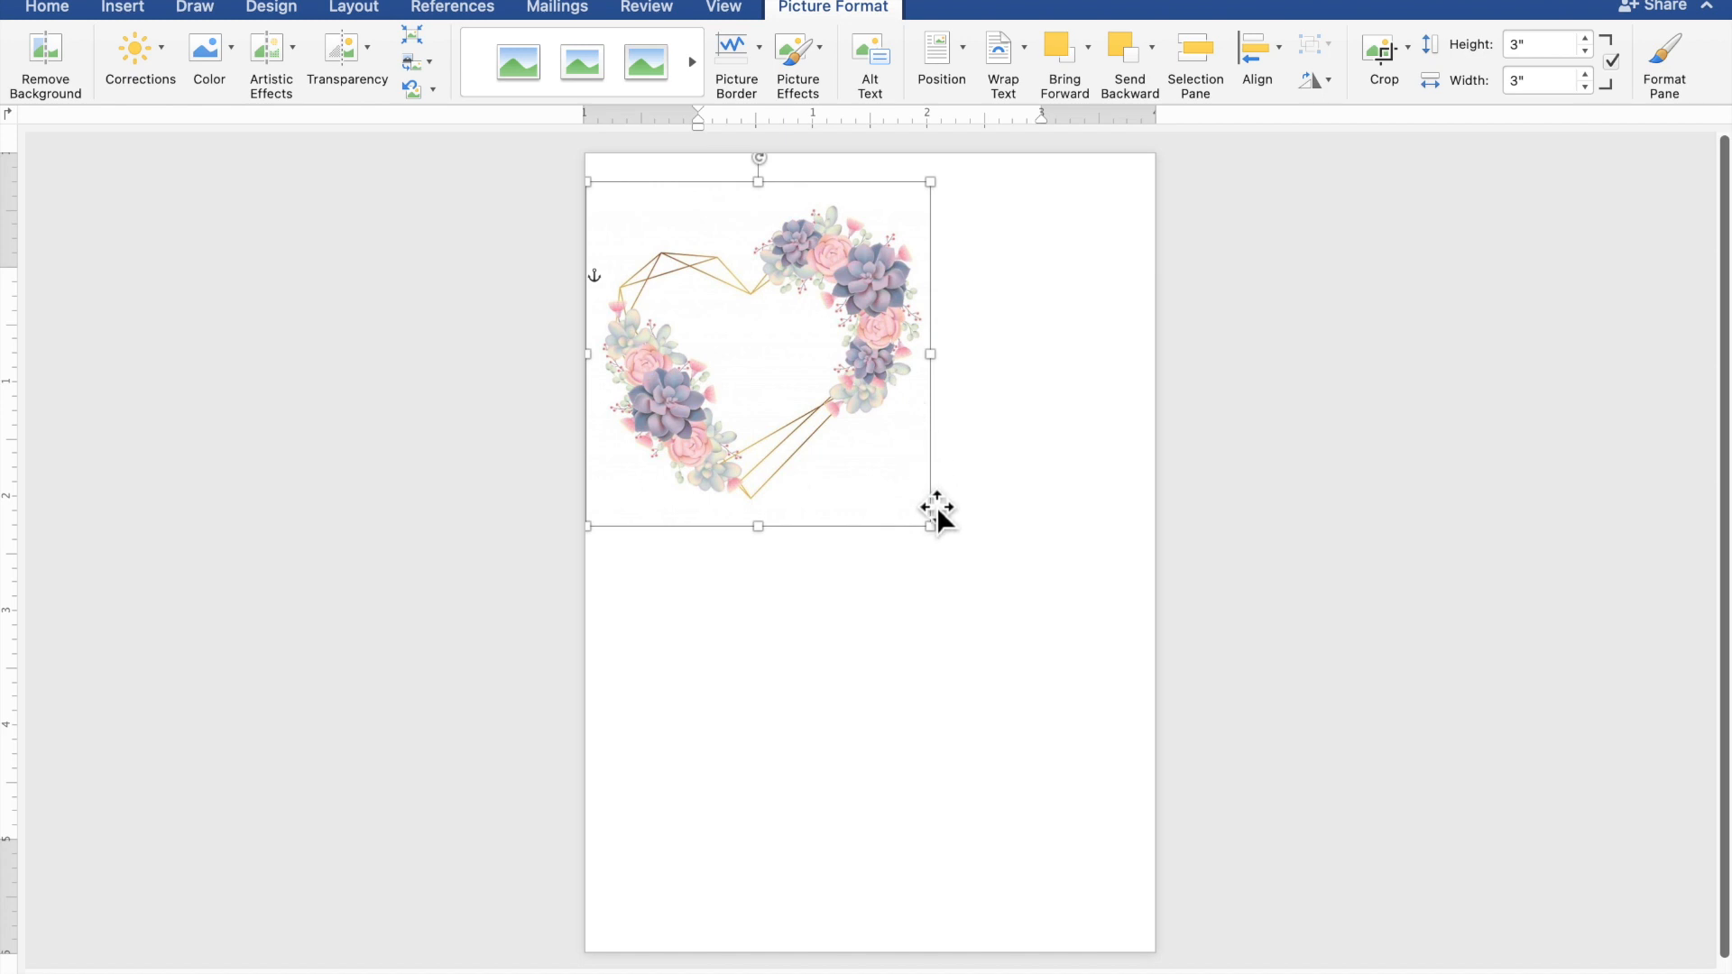
left_click_drag(943, 541, 1159, 723)
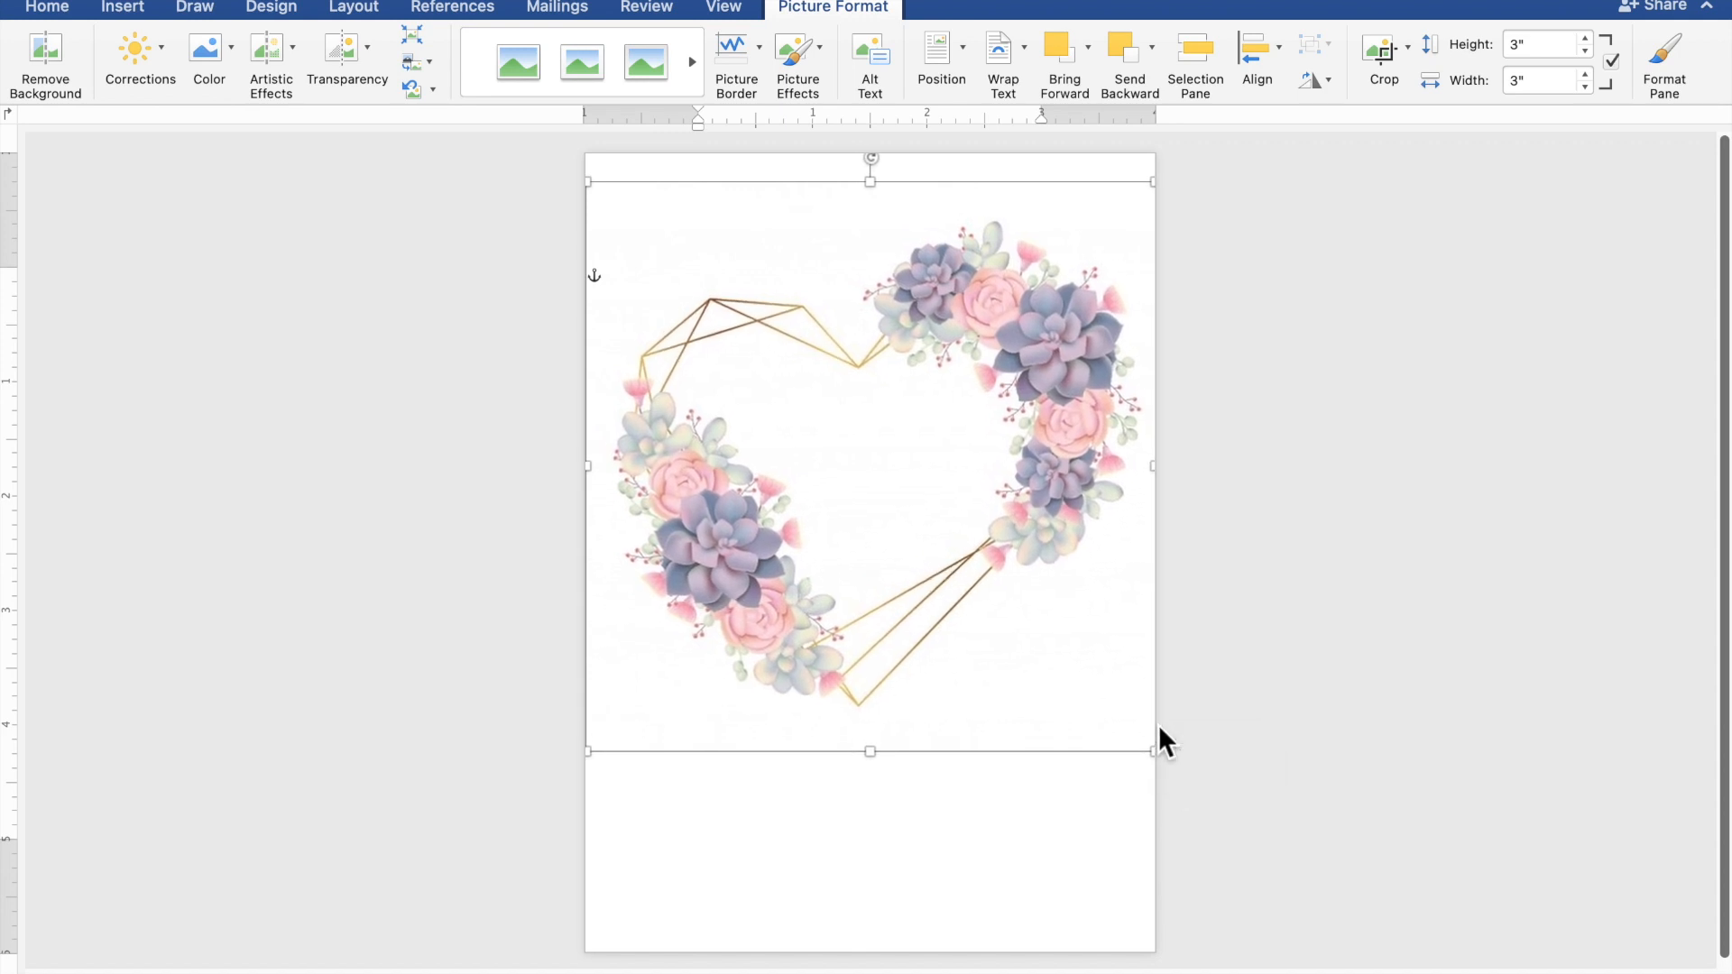
left_click_drag(950, 630, 947, 598)
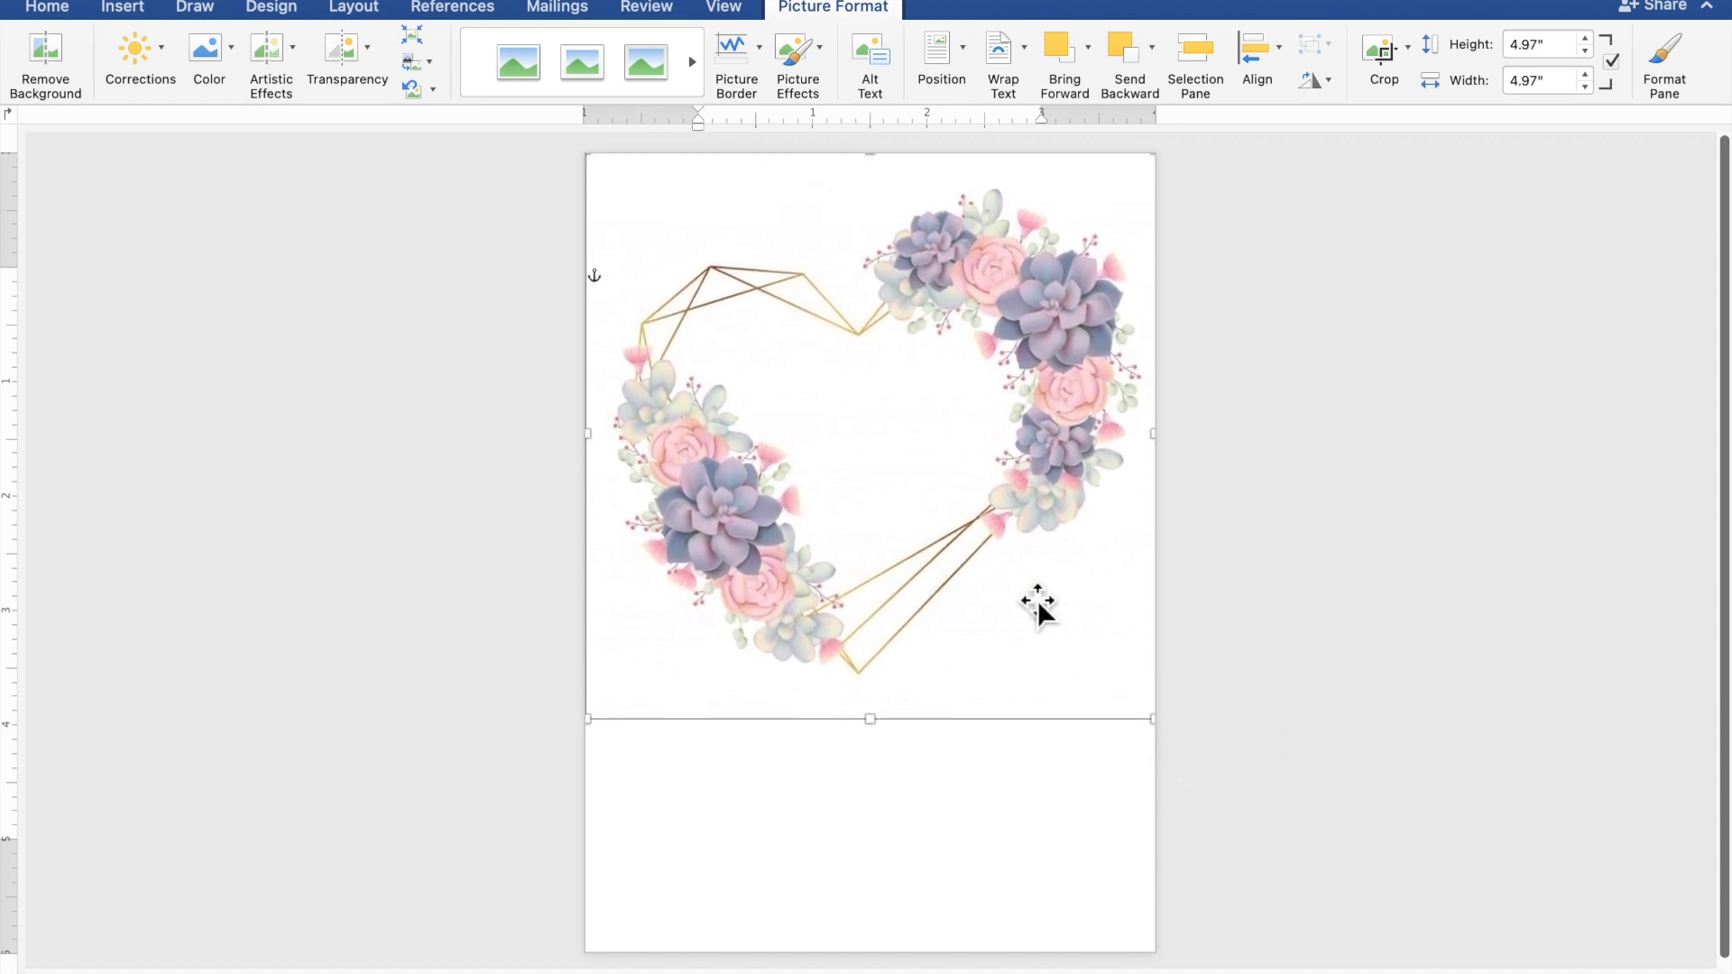
left_click(1387, 554)
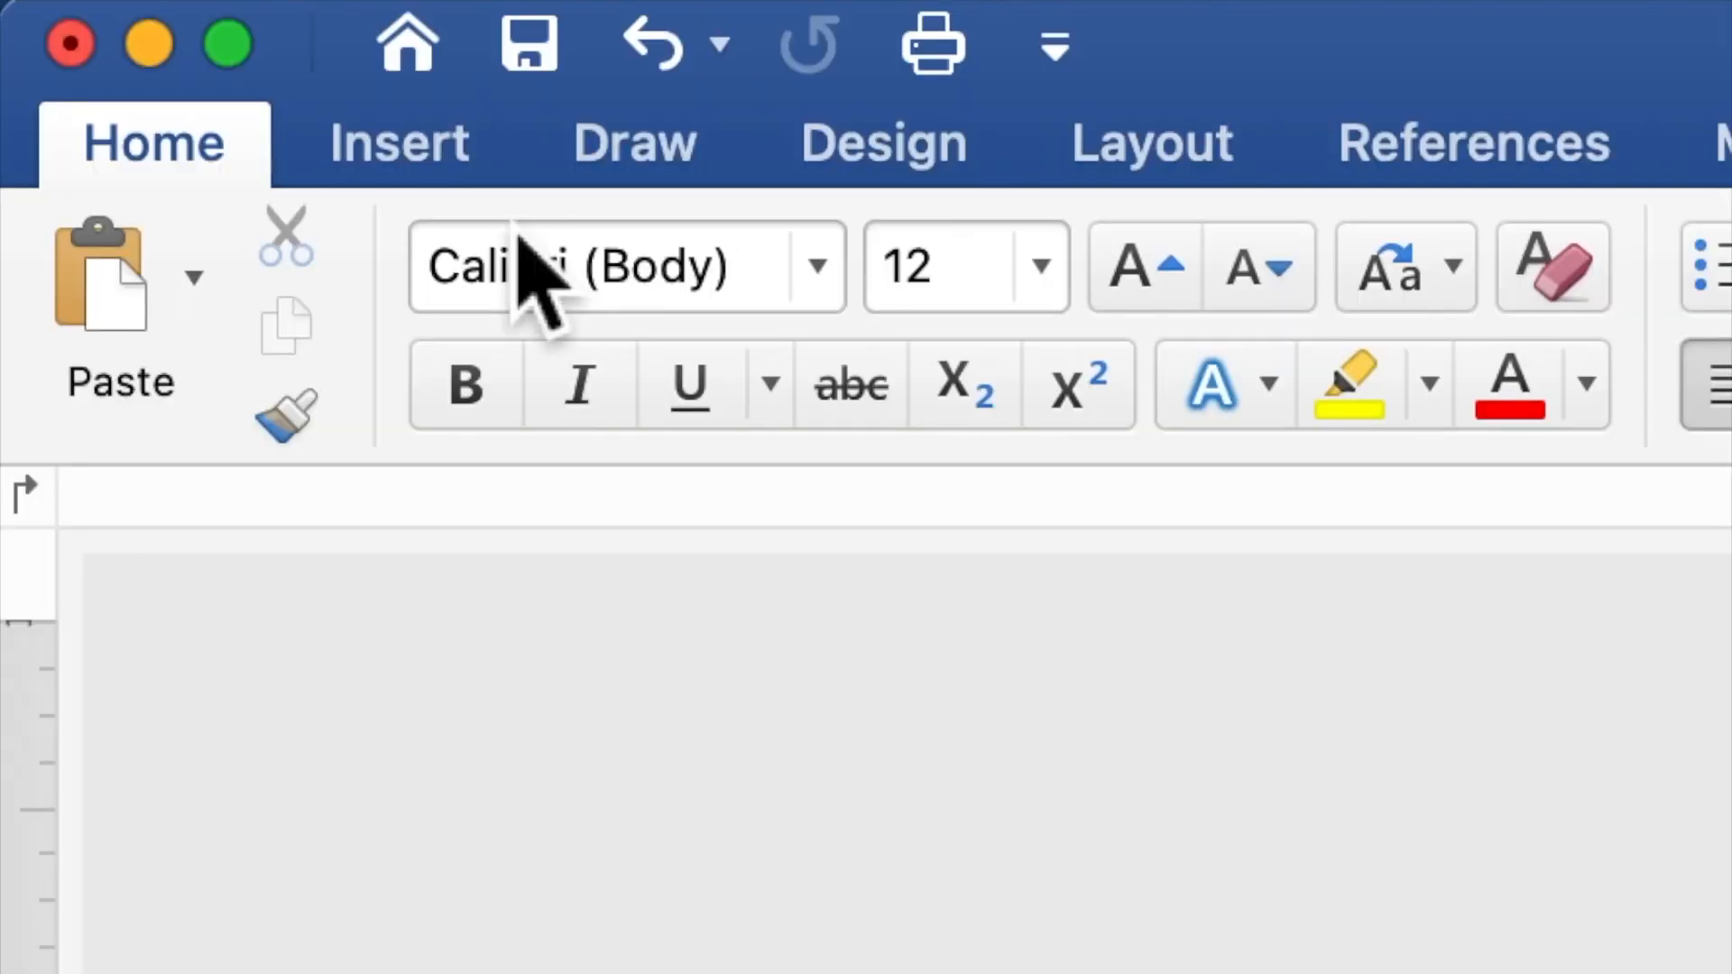
Draw a 3.6 by 1.27 inch rectangle from the page's top-left corner over the heart frame
left_click(460, 163)
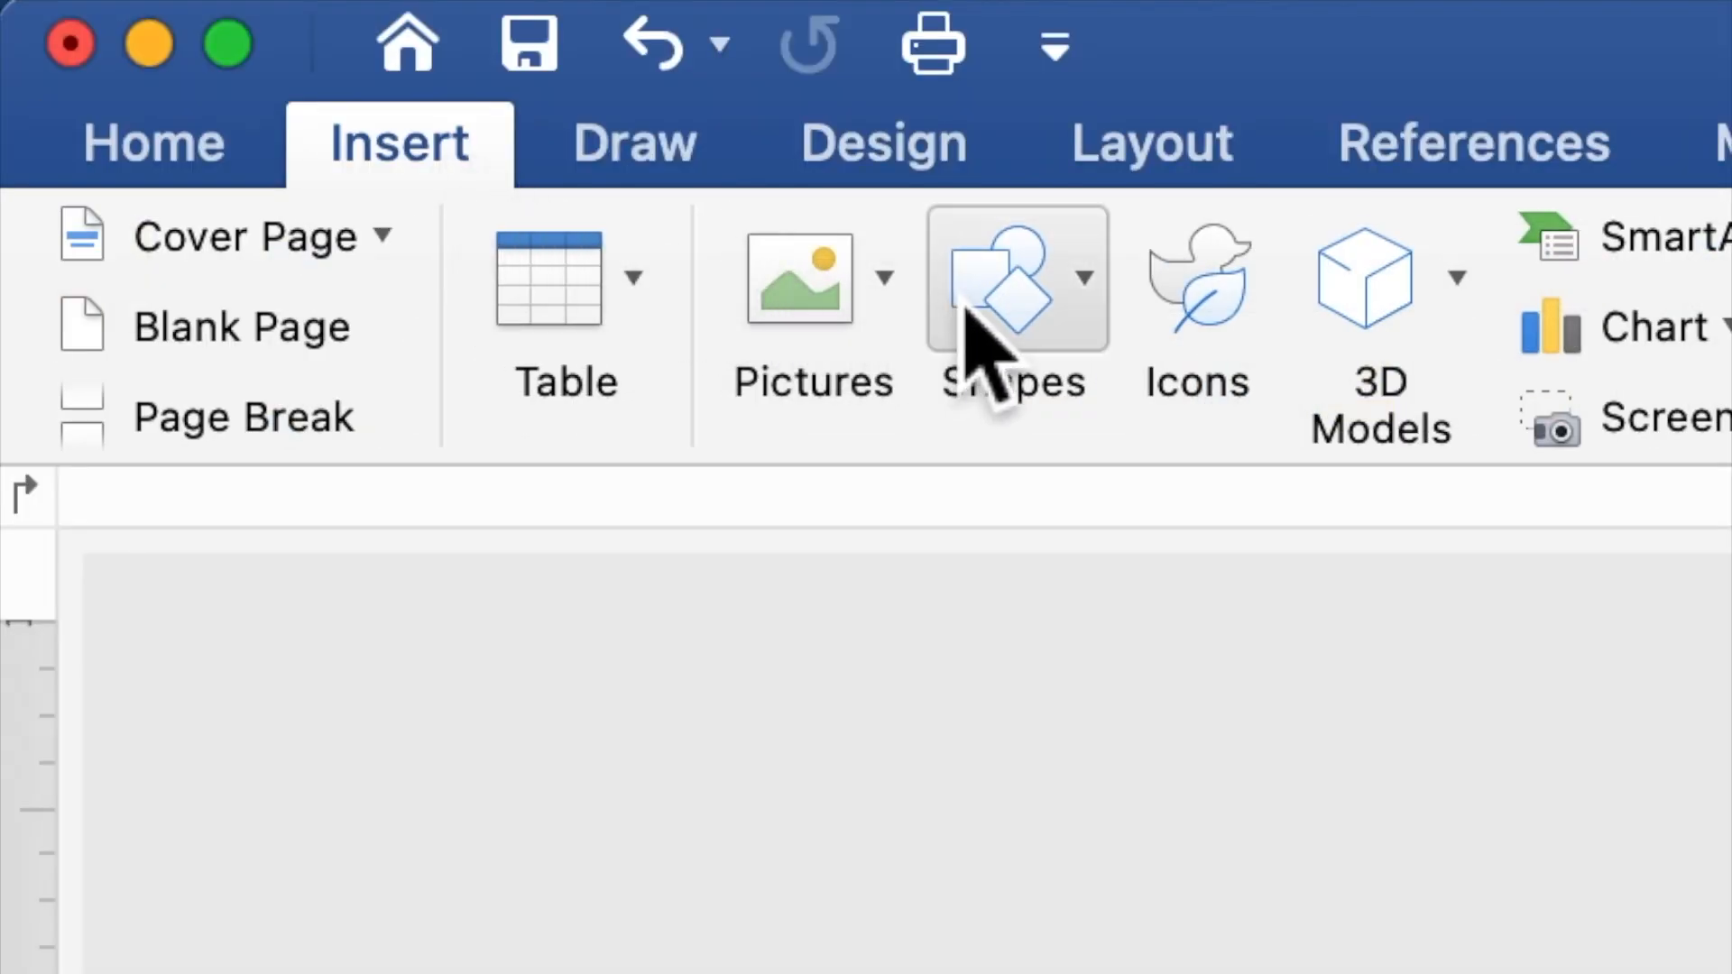
left_click(1029, 311)
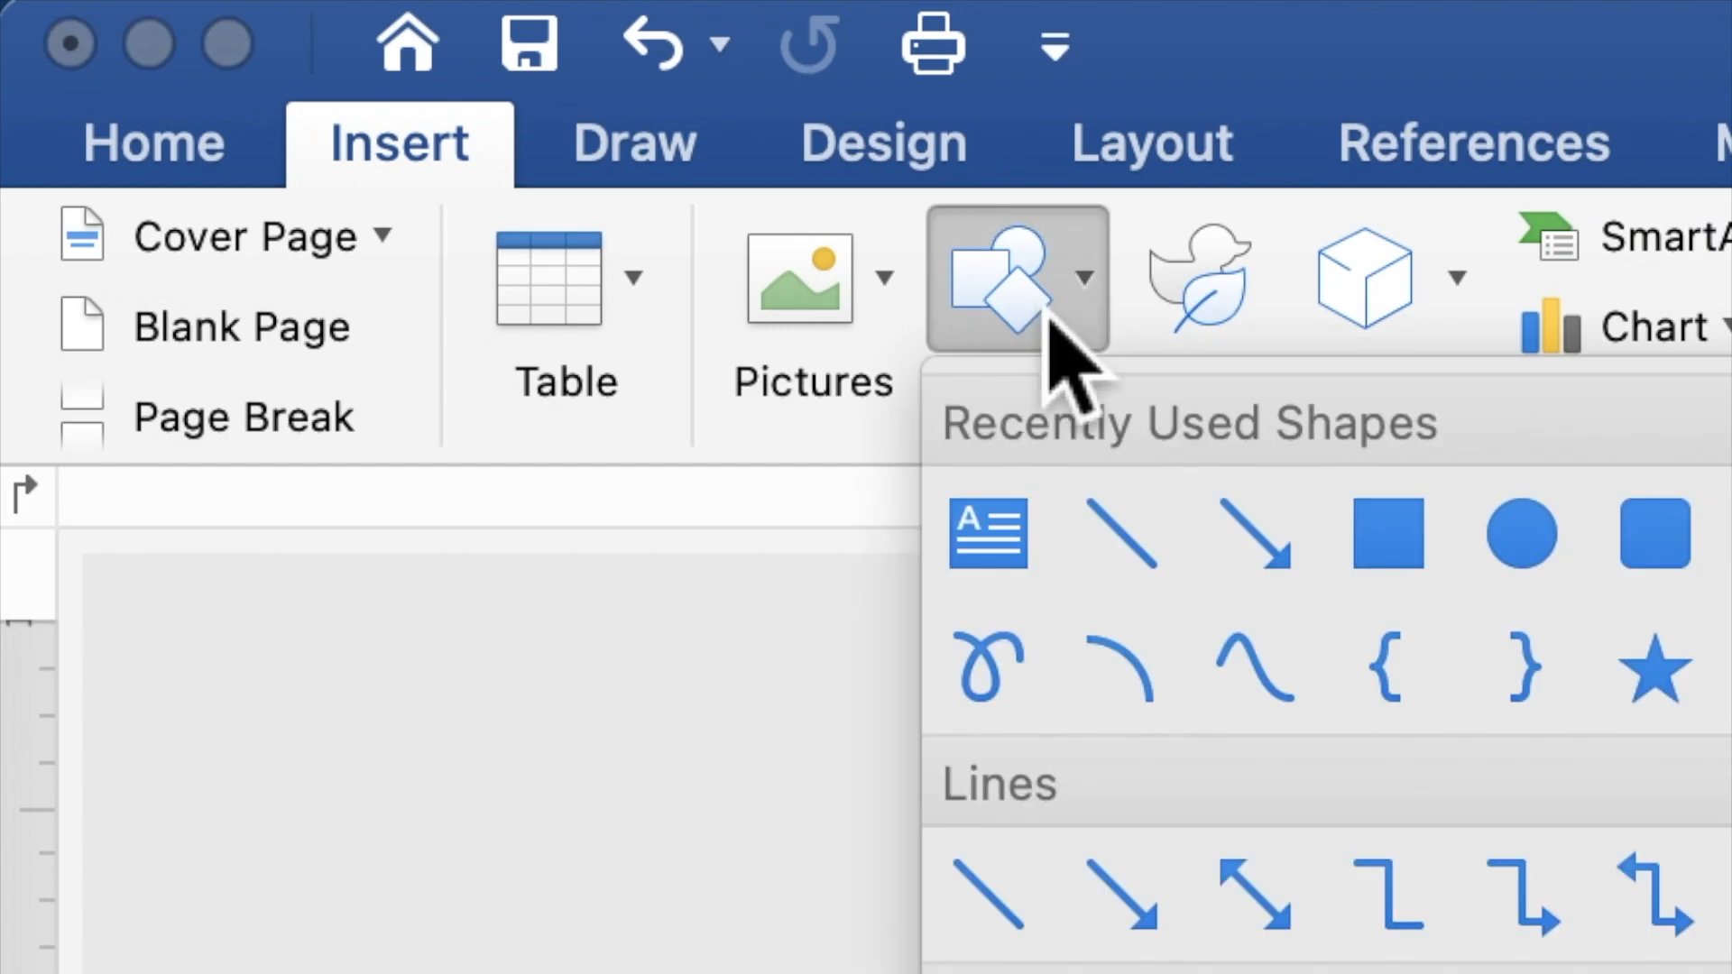
left_click(1389, 537)
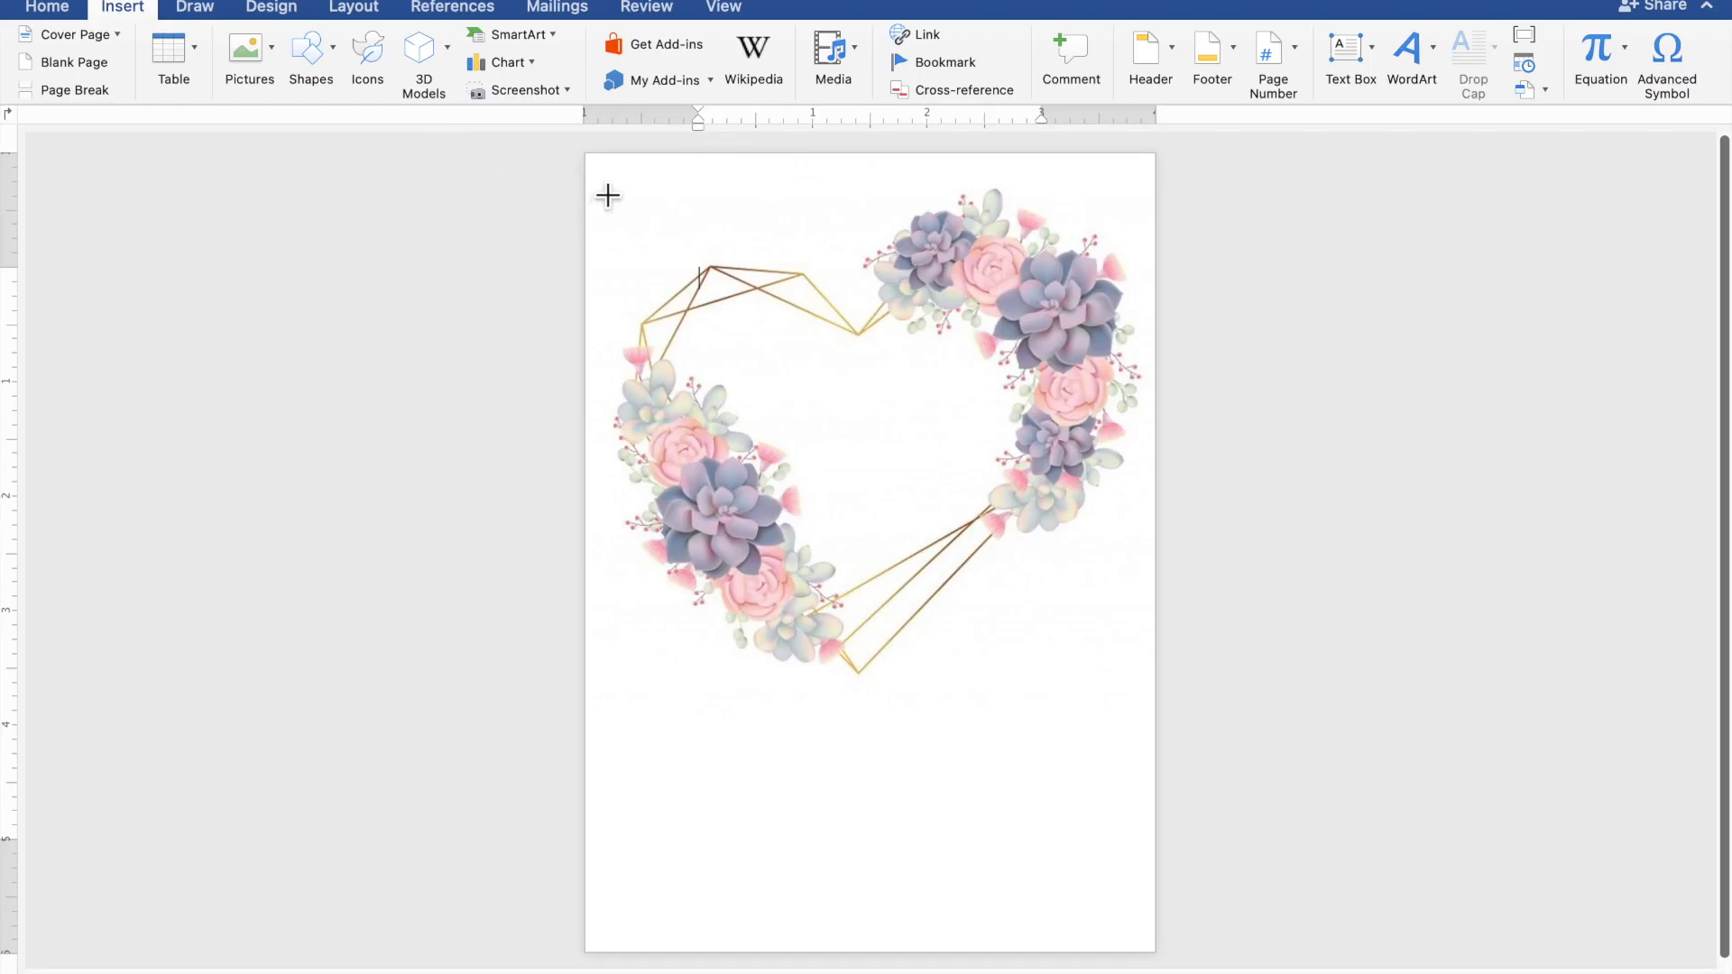
left_click_drag(592, 181, 1020, 340)
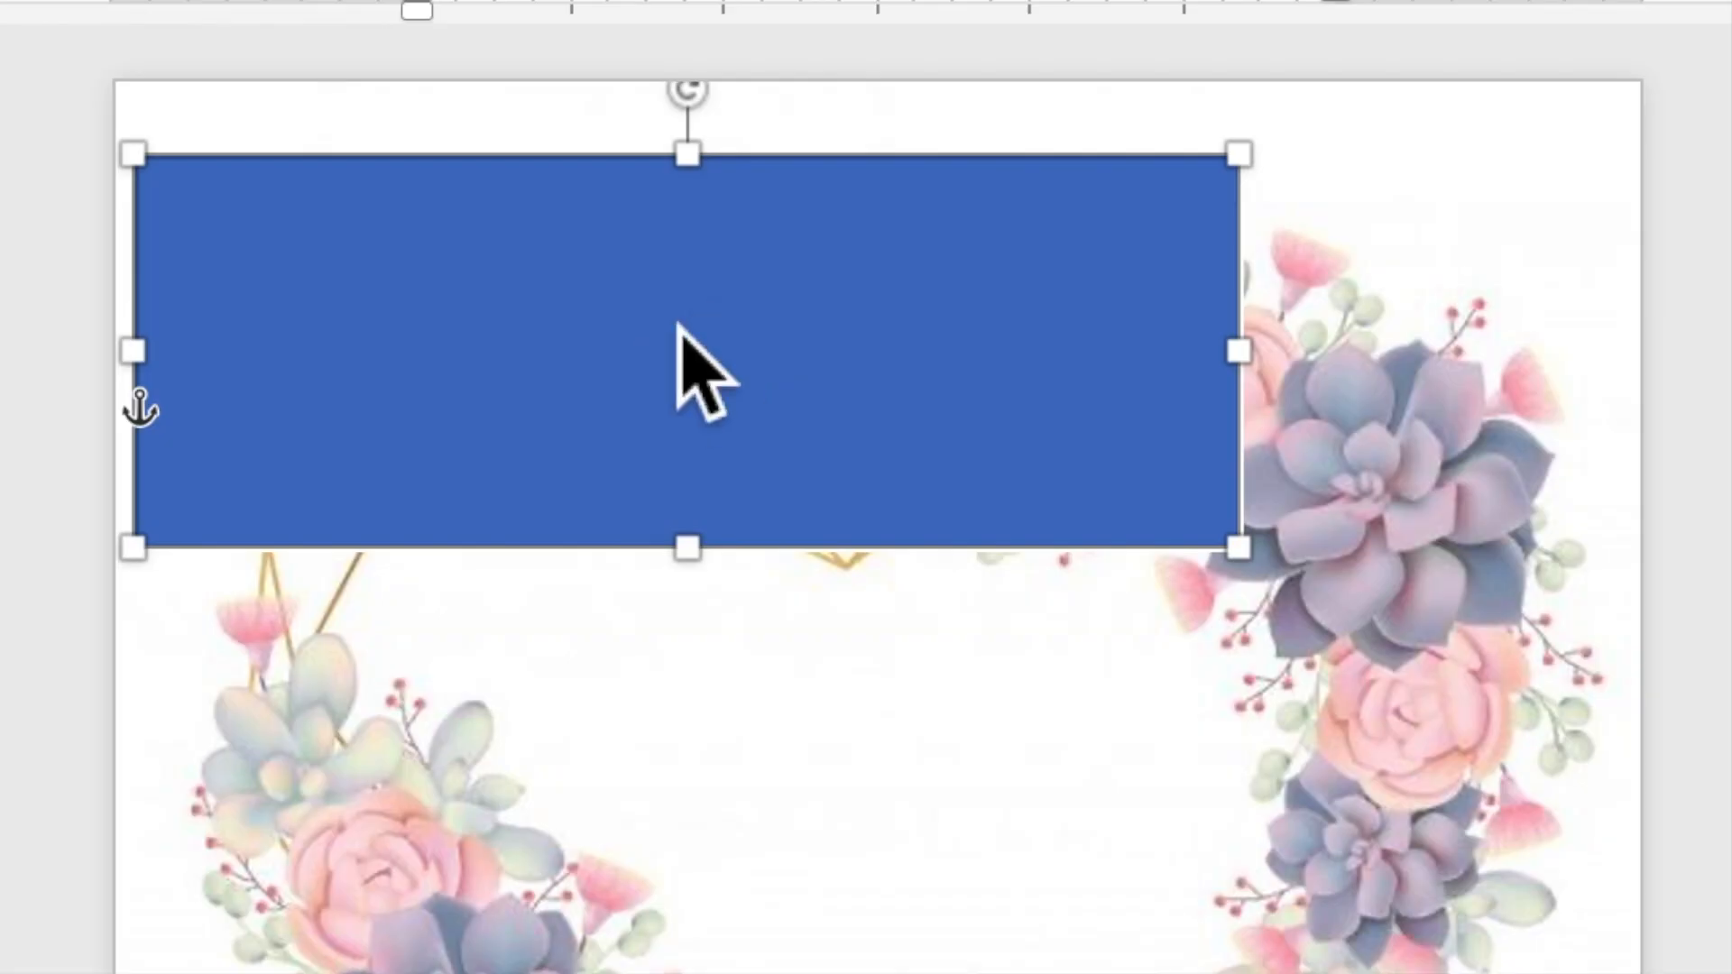
Add text to the blue rectangle reading TOGETHER WITH THEIR FAMILIES
right_click(796, 246)
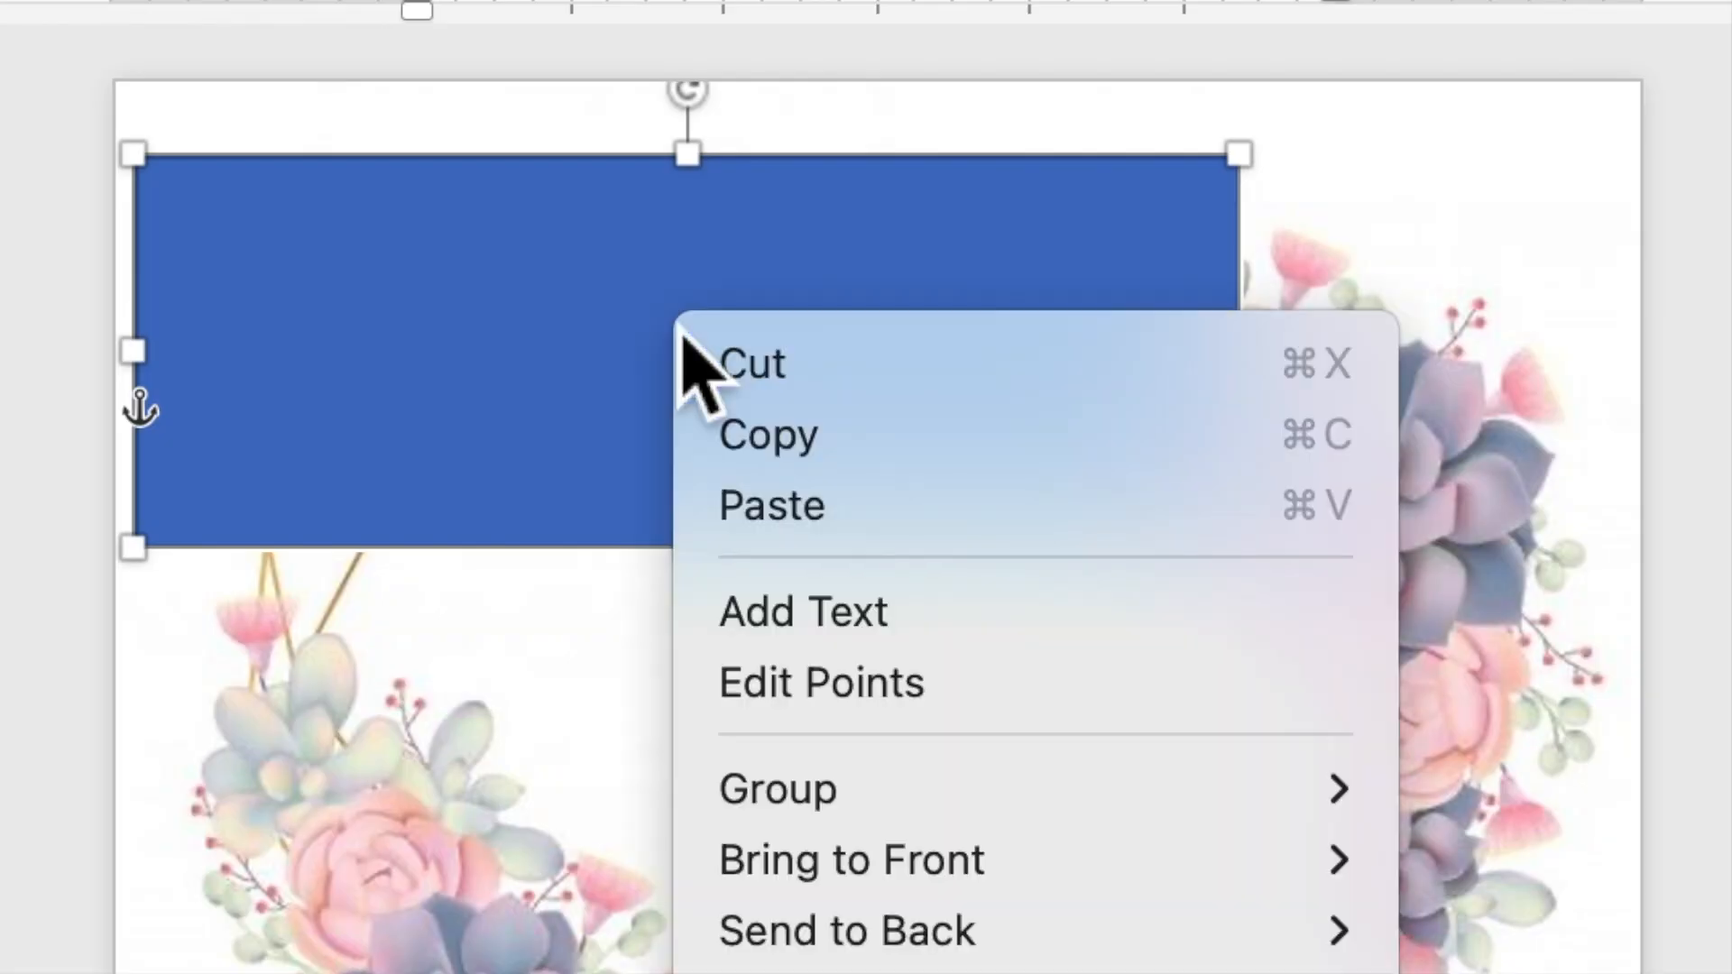
left_click(765, 622)
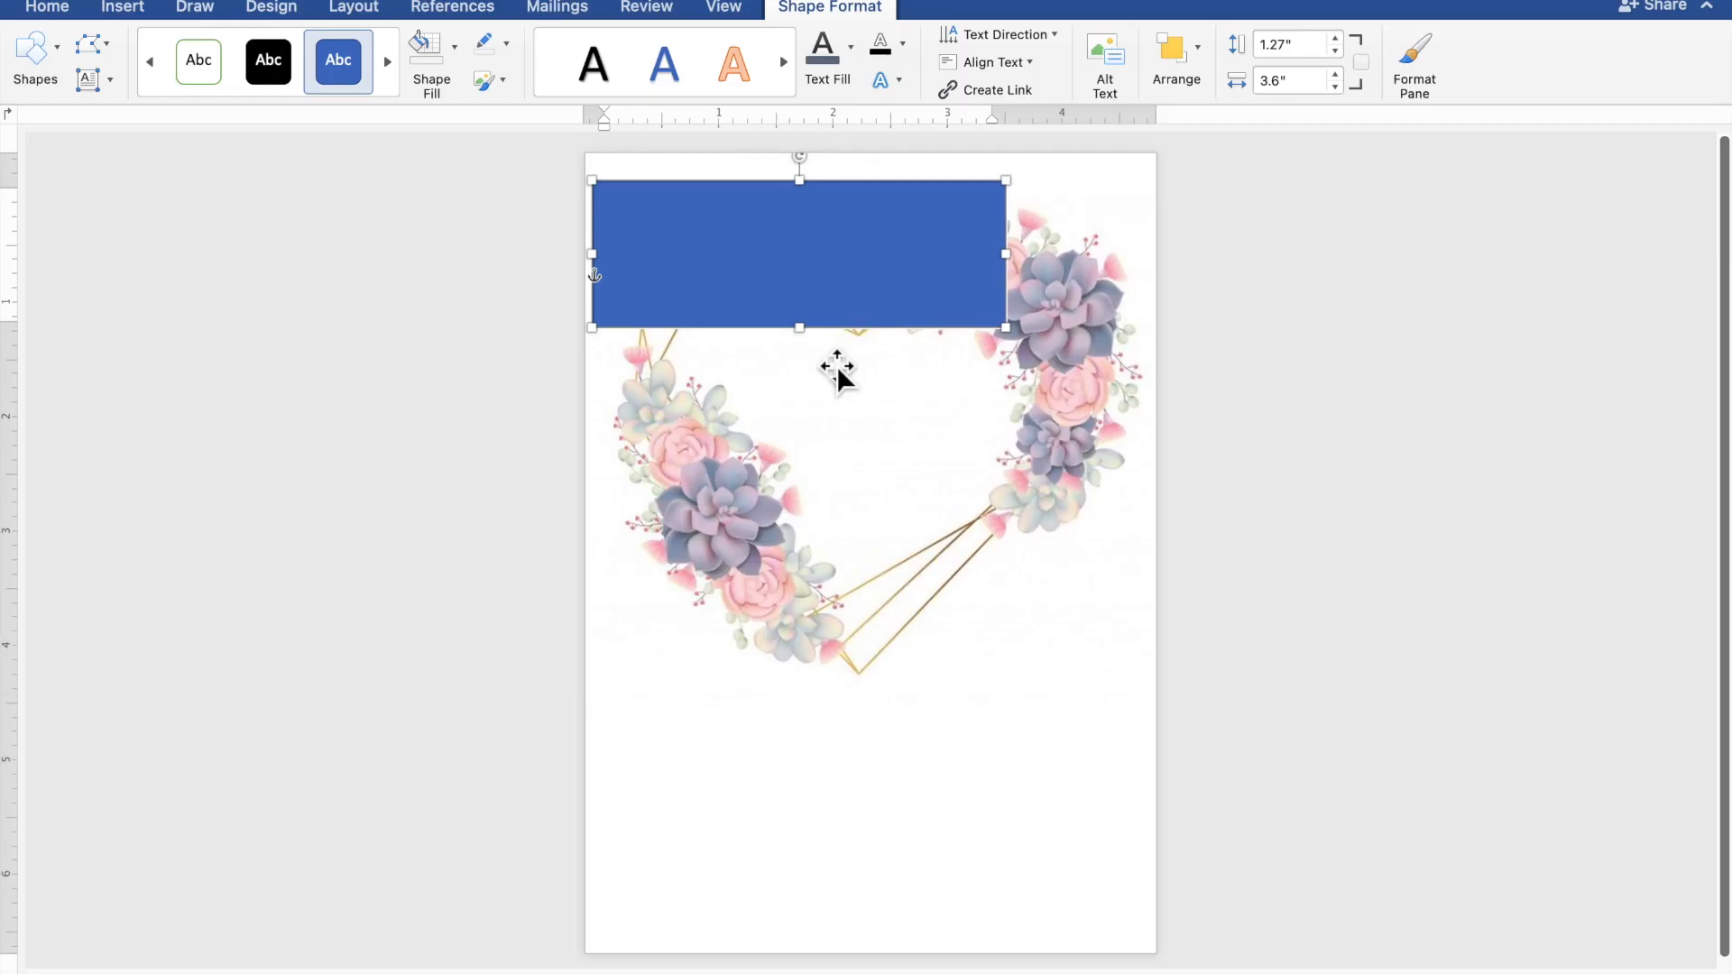
scroll(836, 366, "up", 5)
scroll(836, 365, "up", 2)
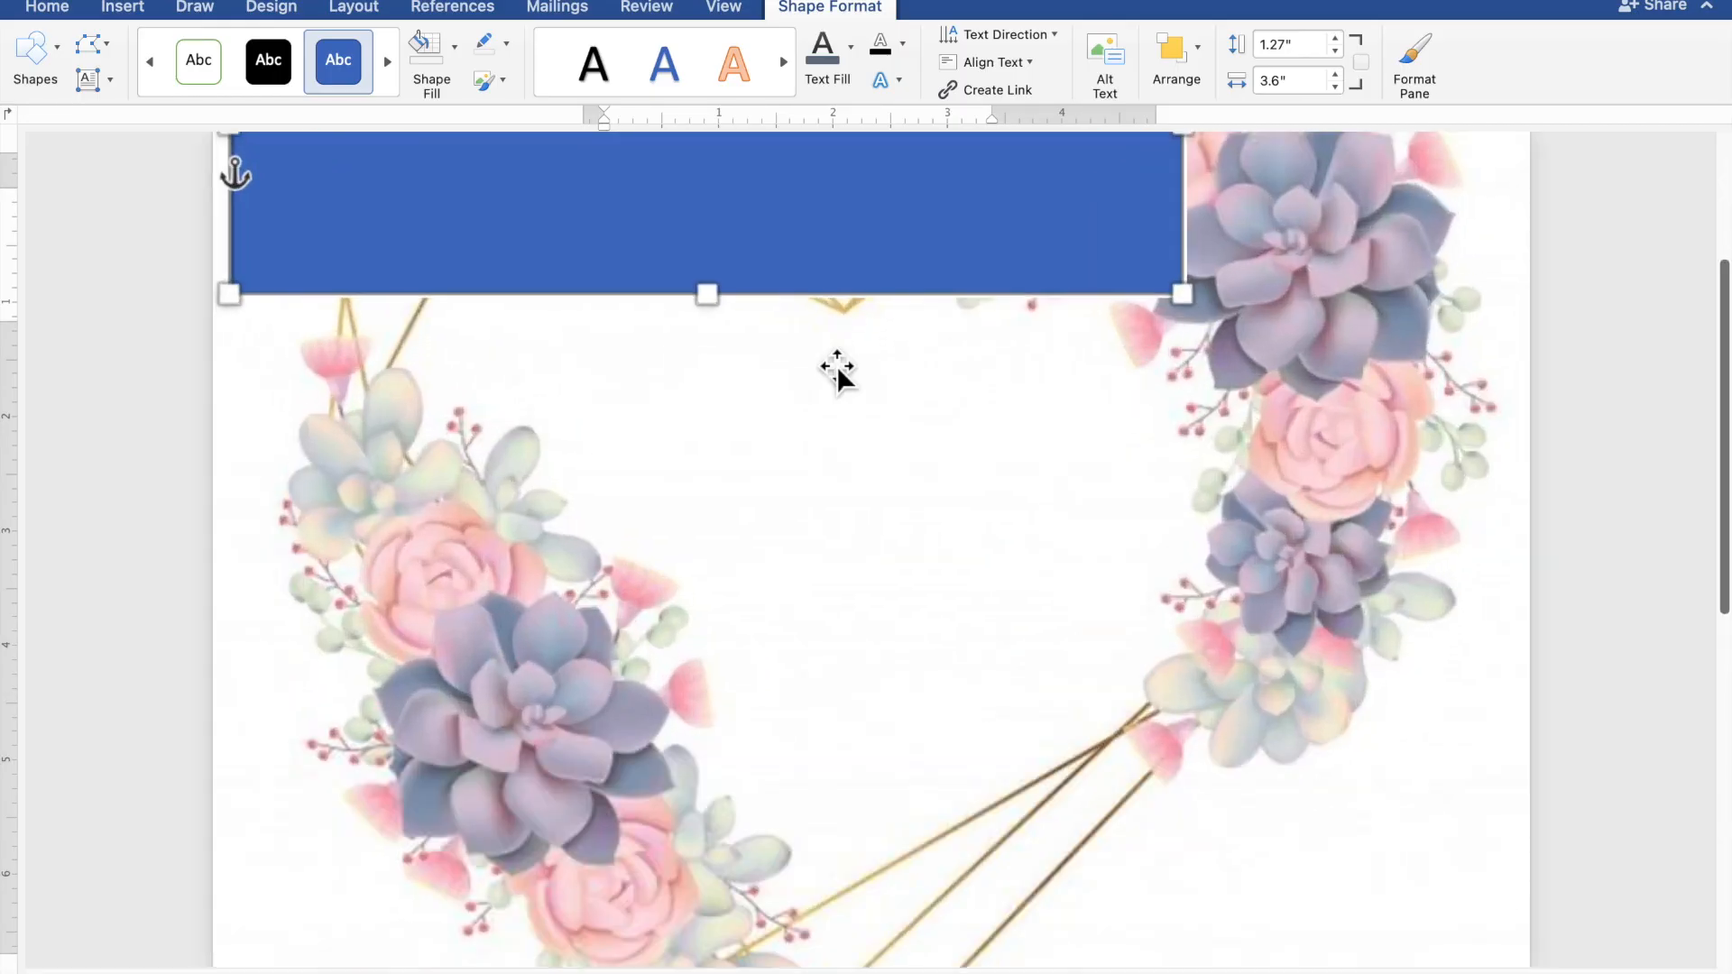
scroll(837, 366, "up", 1)
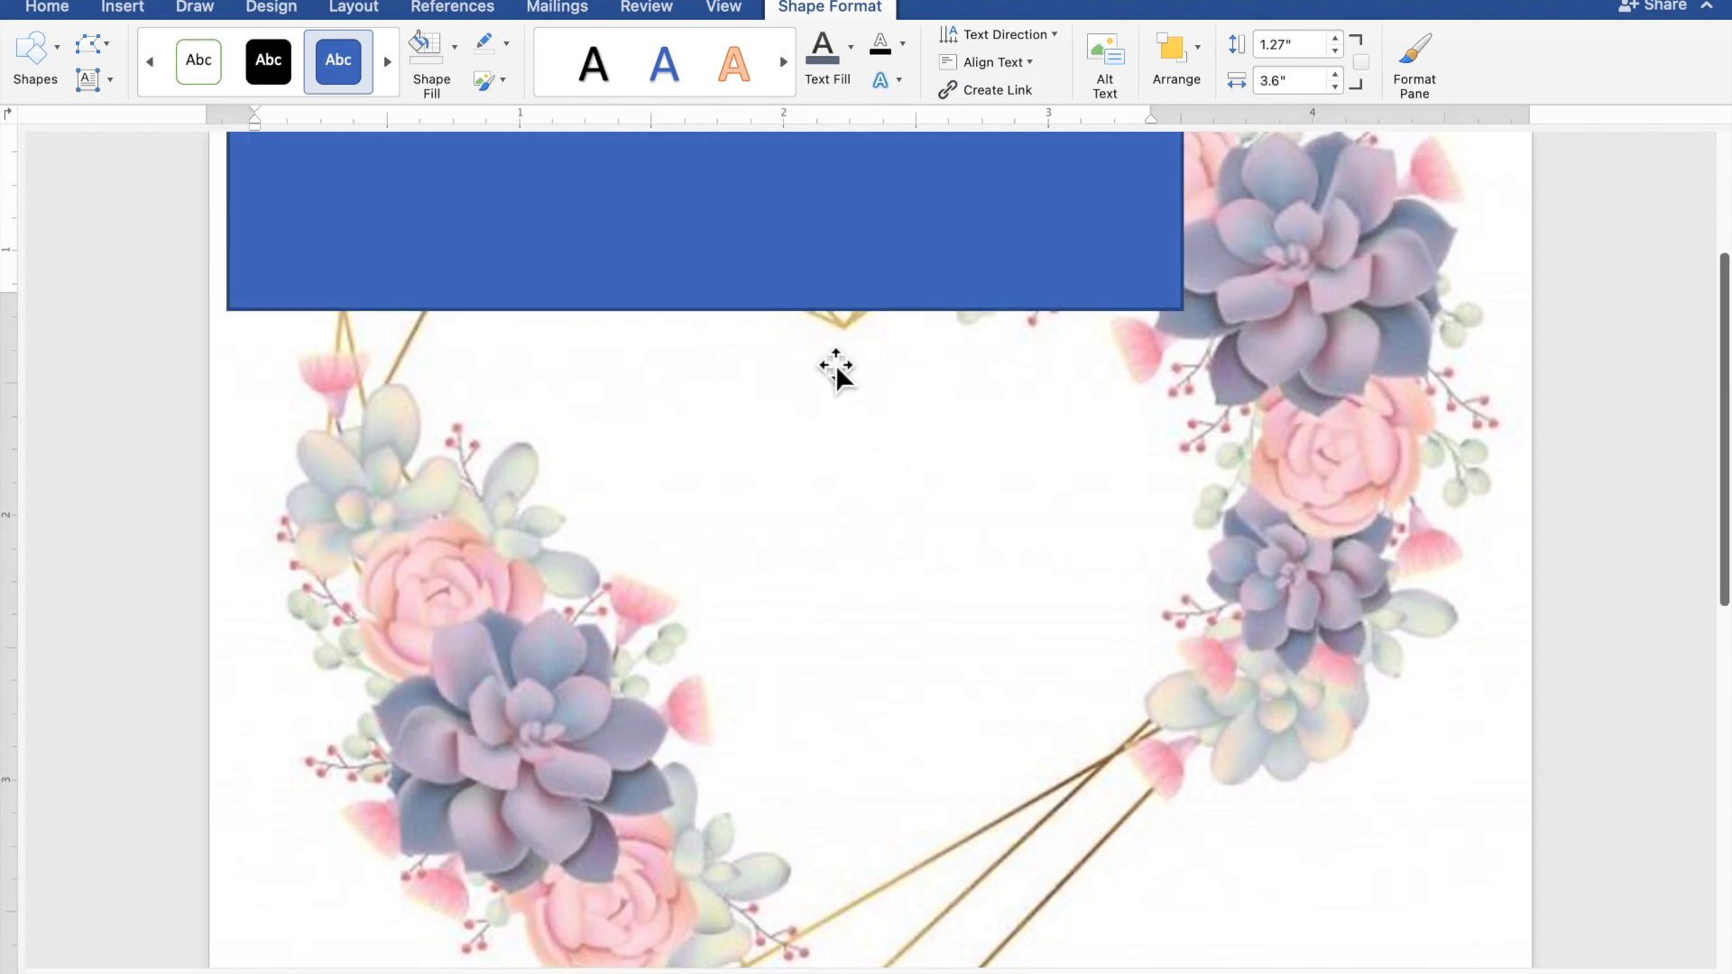
scroll(835, 364, "up", 5)
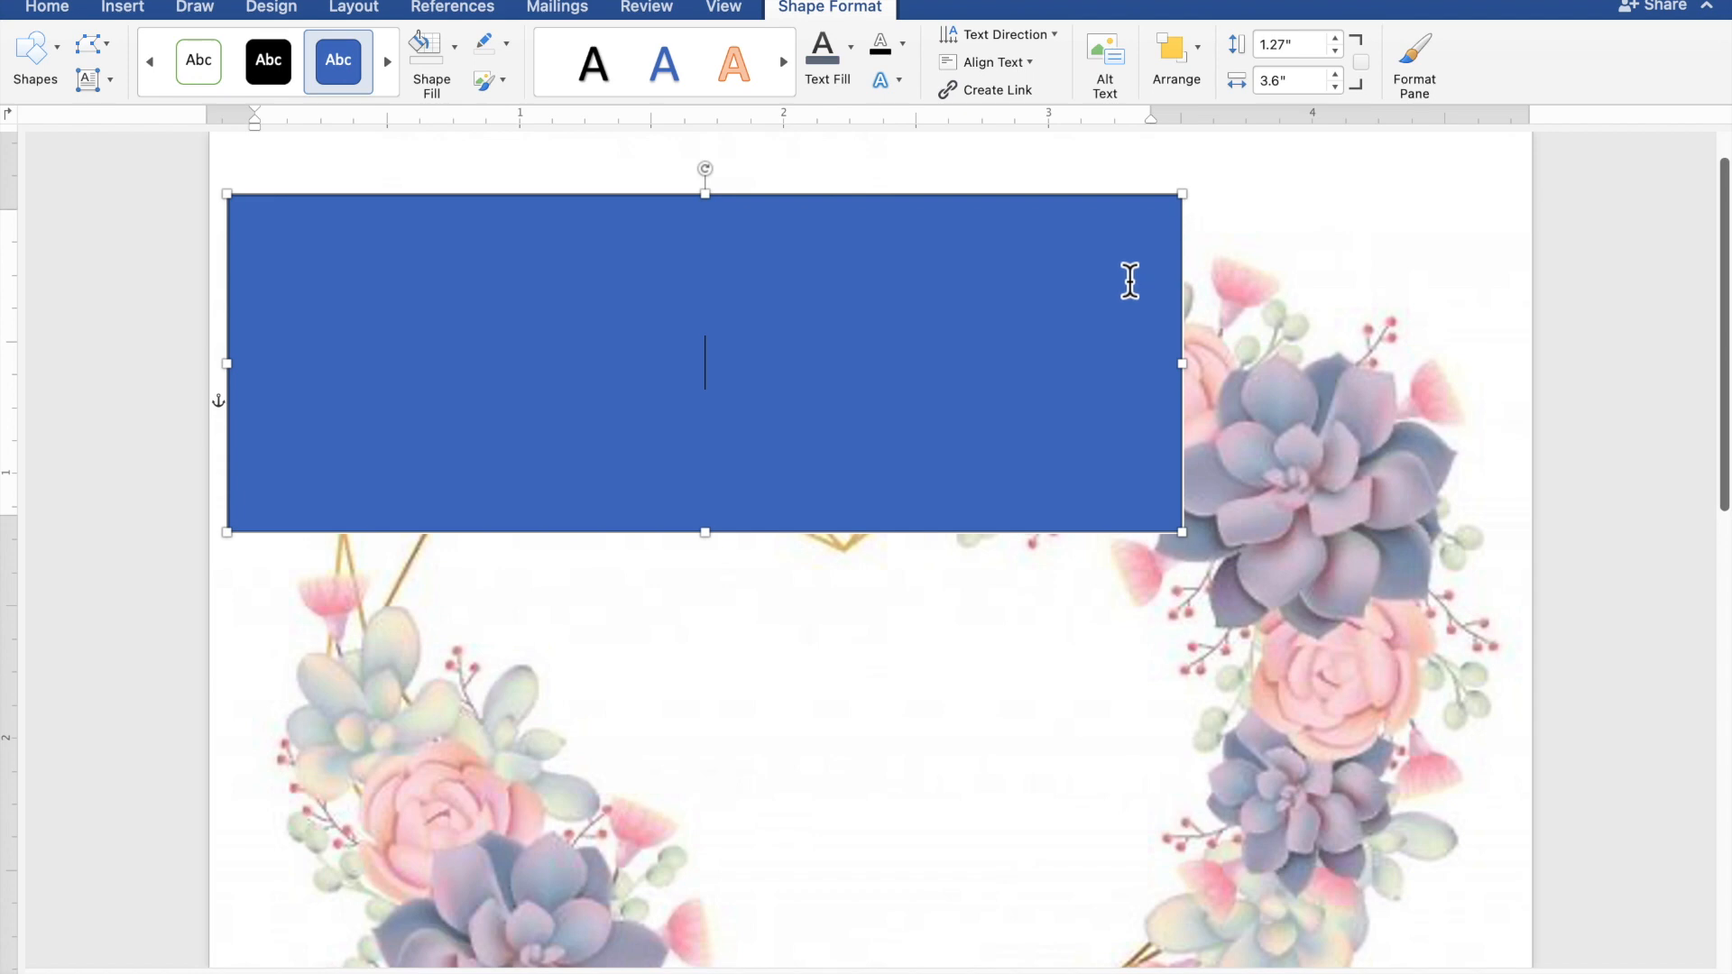
type("OGETHER ")
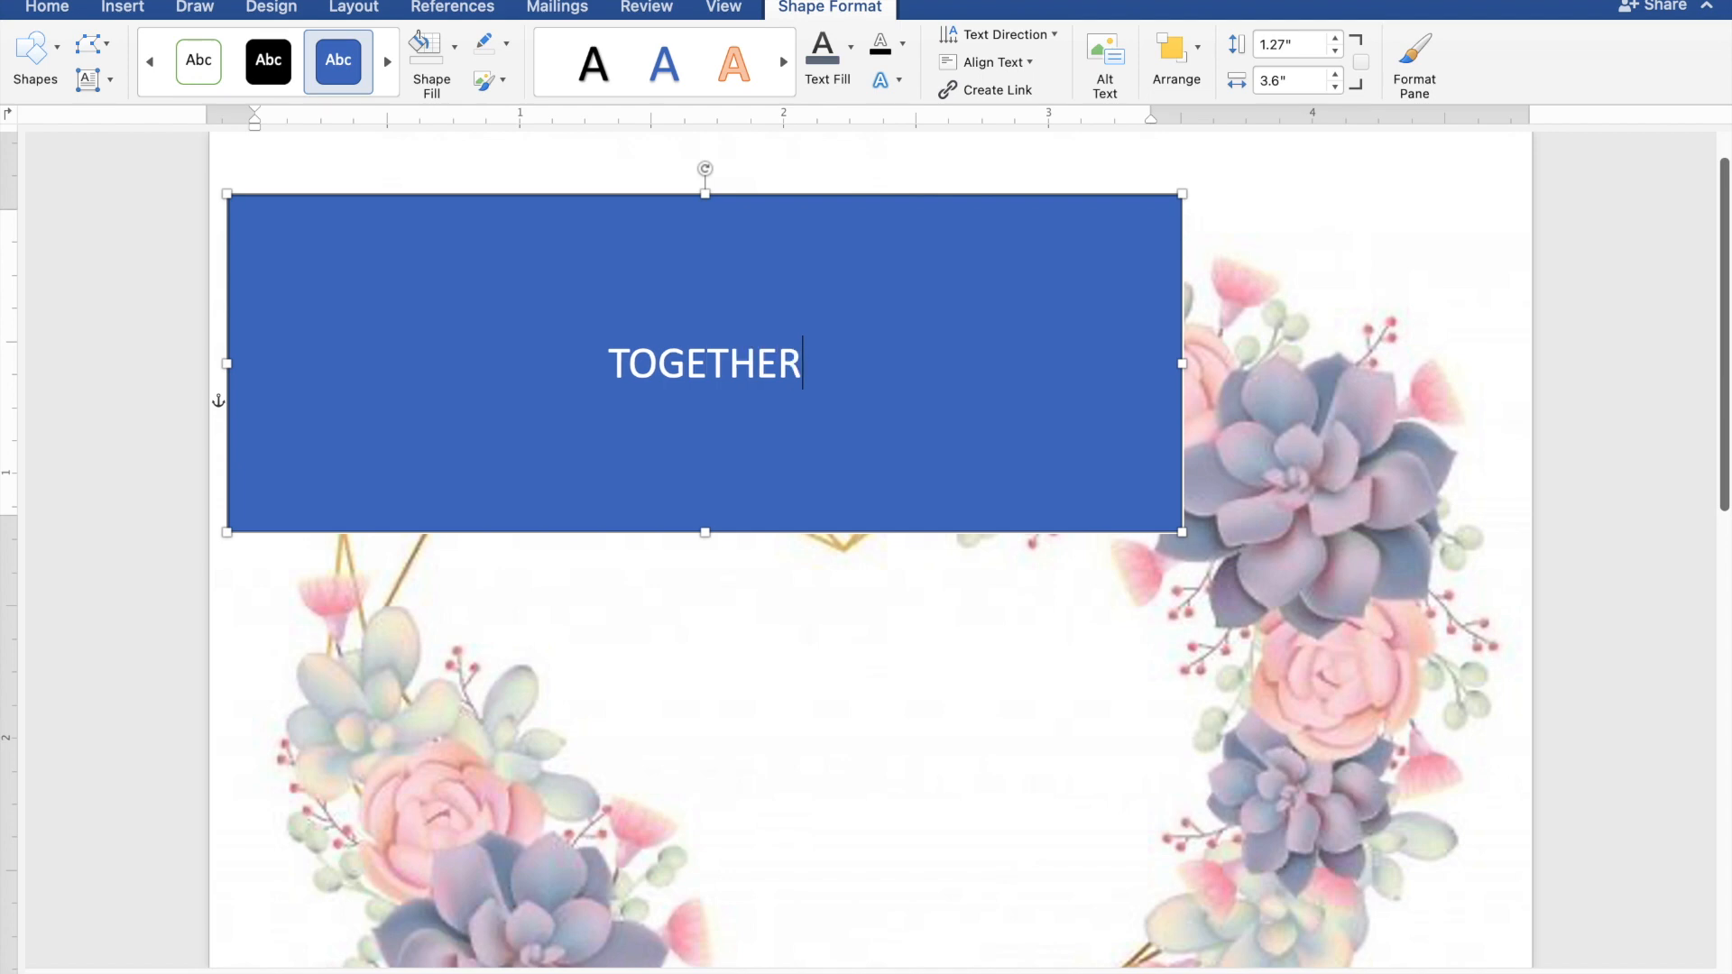
type("WI")
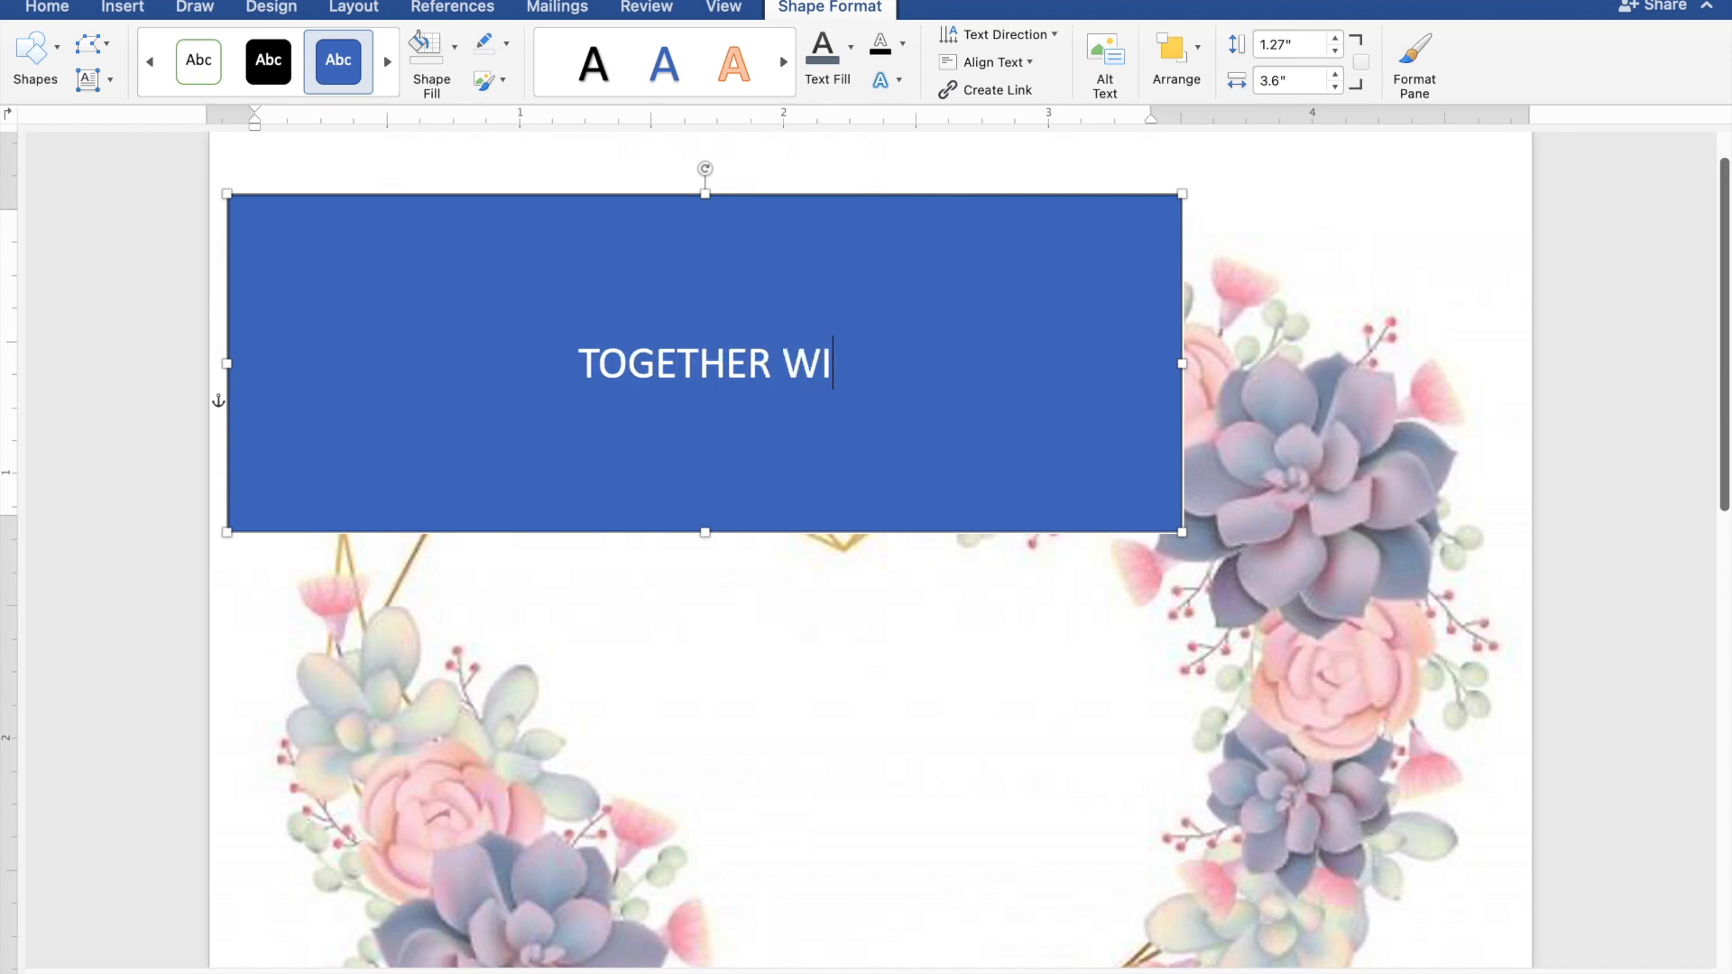
type("TH")
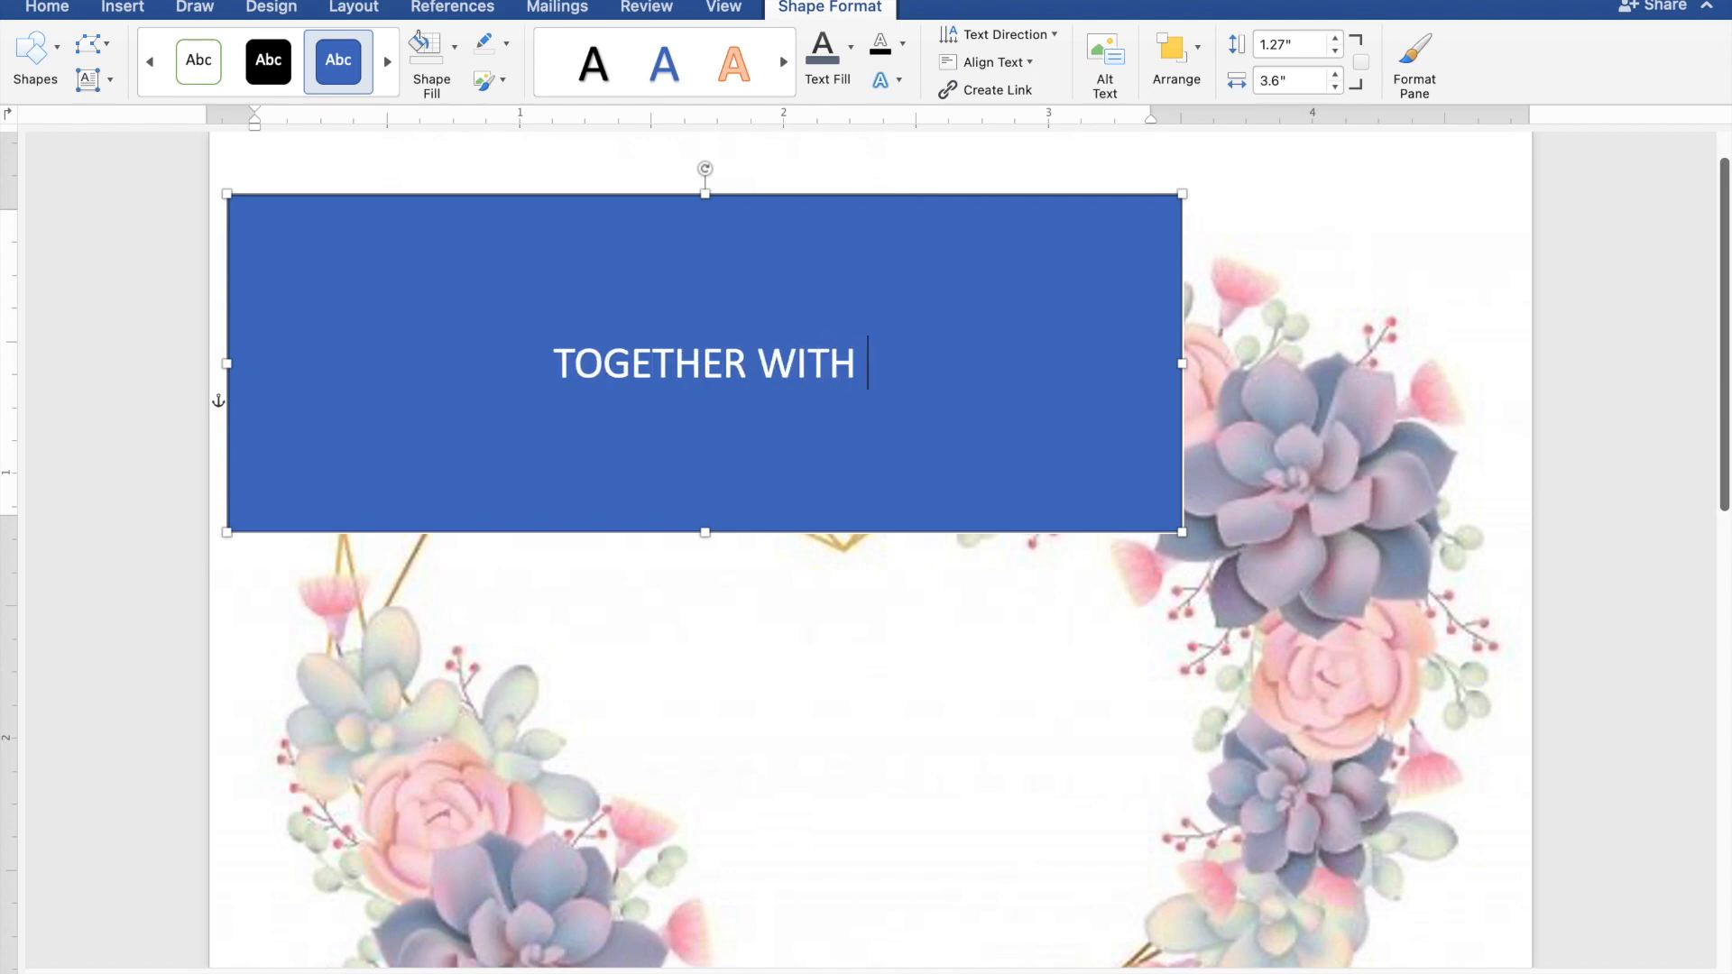
type(" THE")
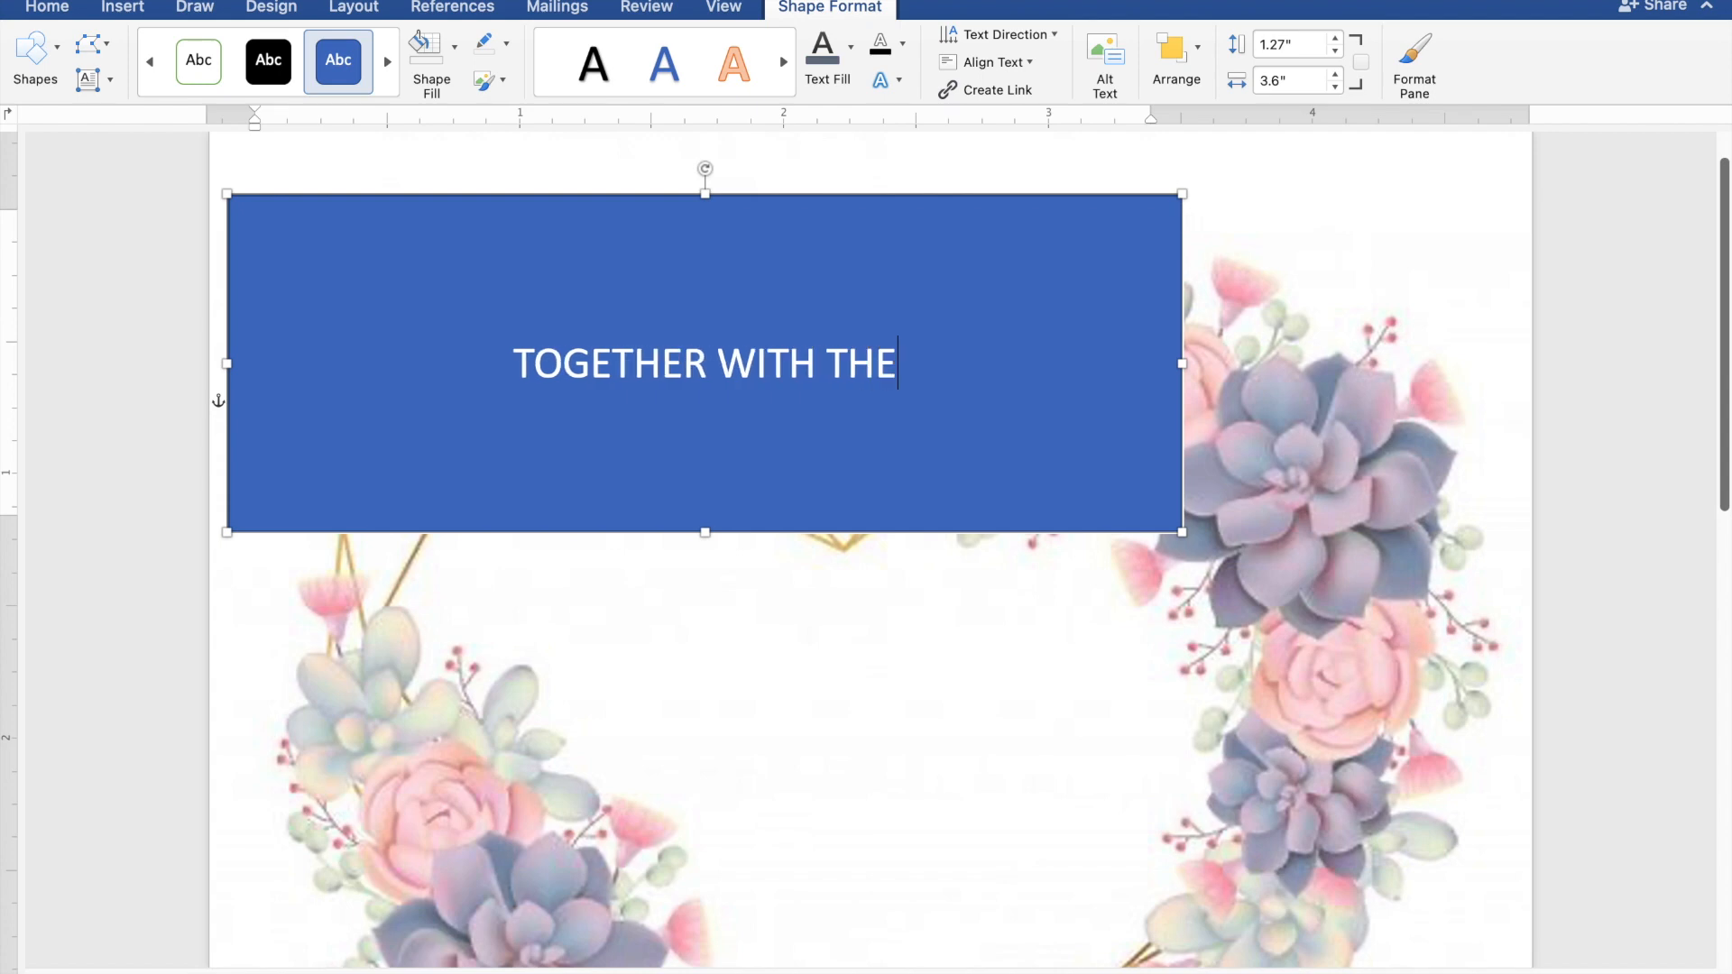
type("IR FAMILIES")
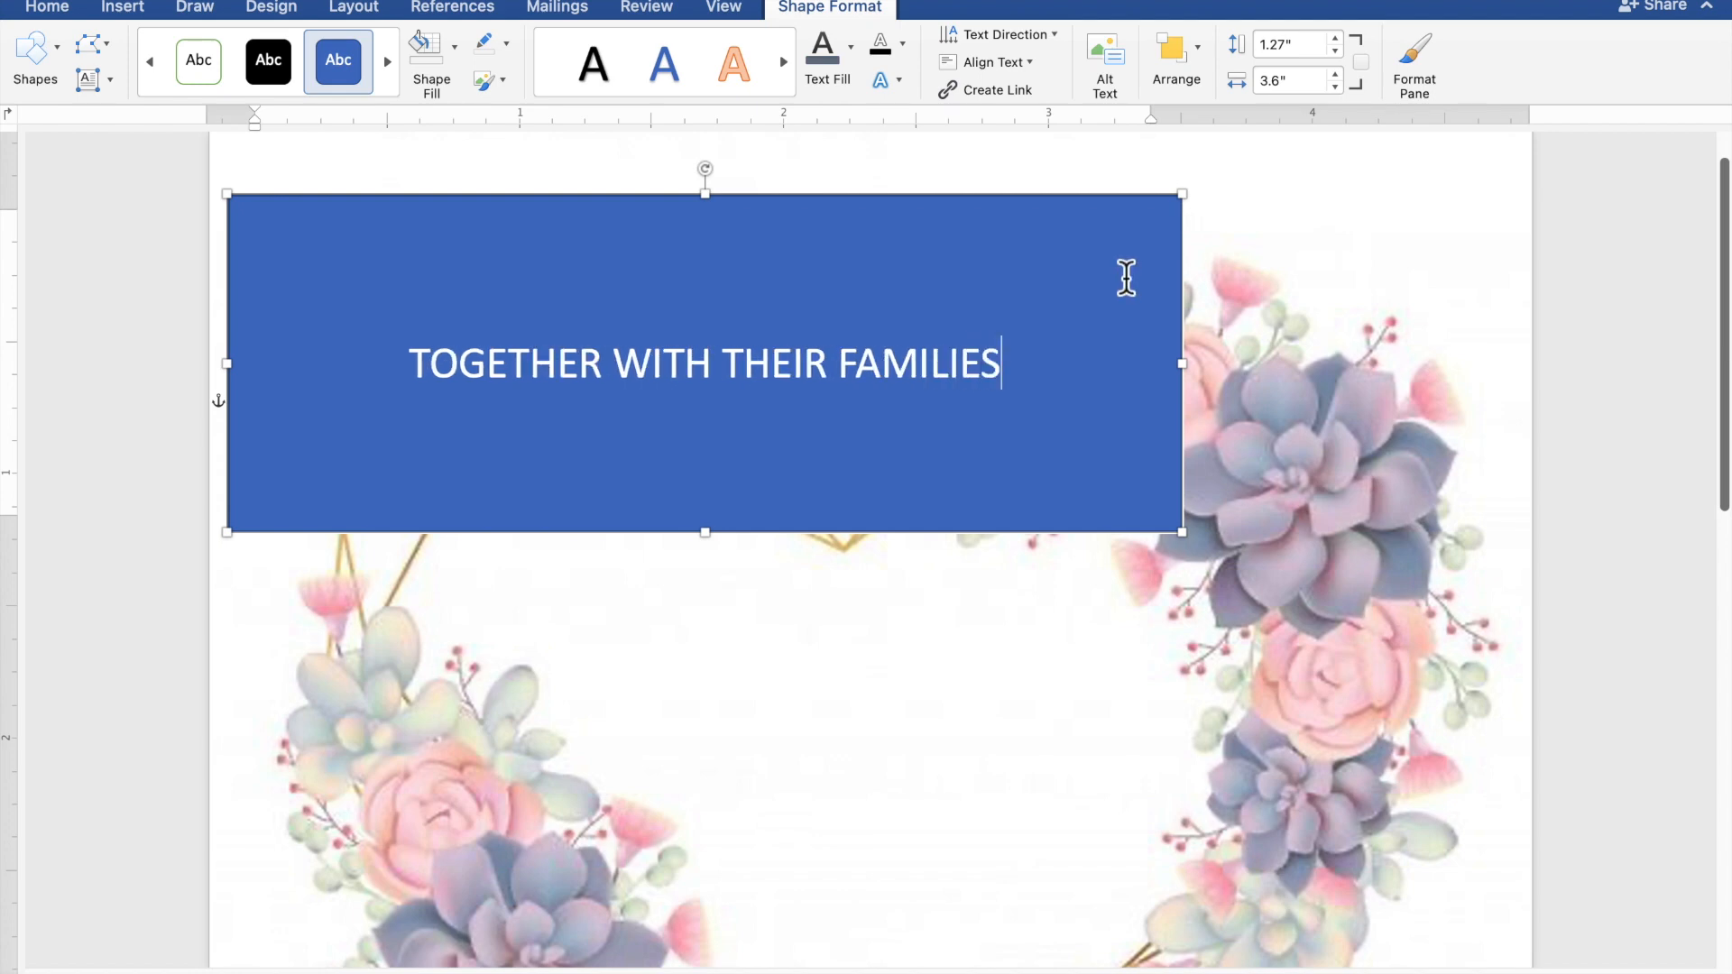
Give the rectangle no fill and no outline, and colour its text slate blue
left_click_drag(1051, 368, 546, 368)
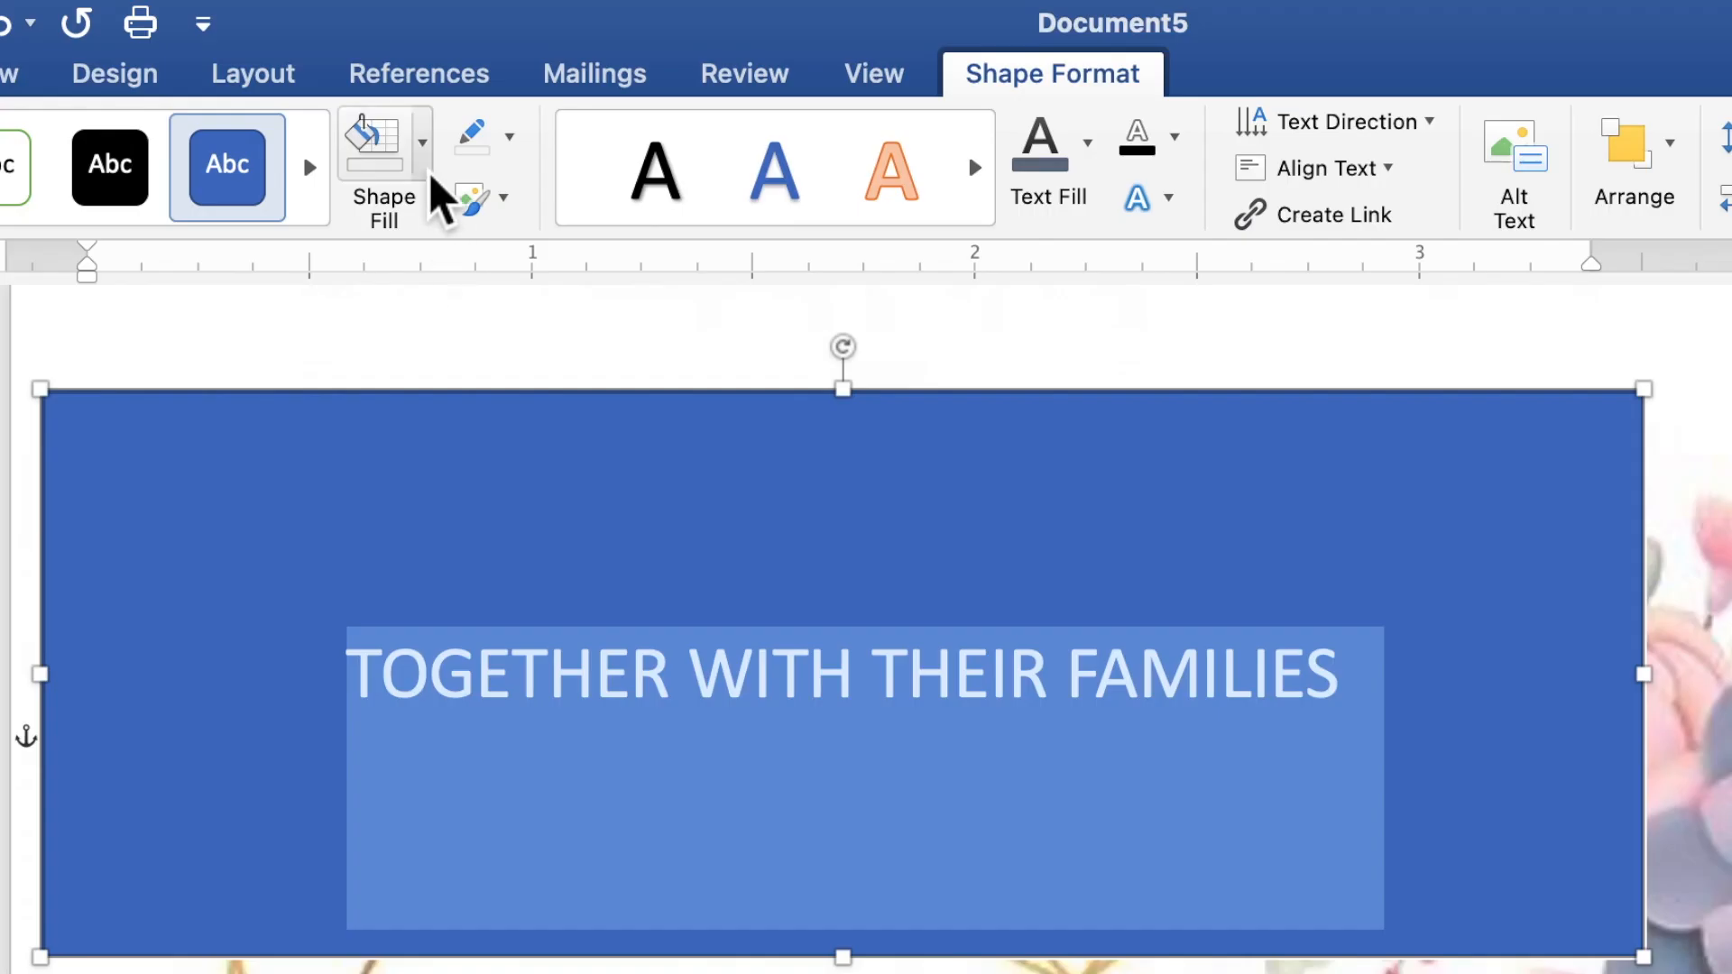
left_click(429, 172)
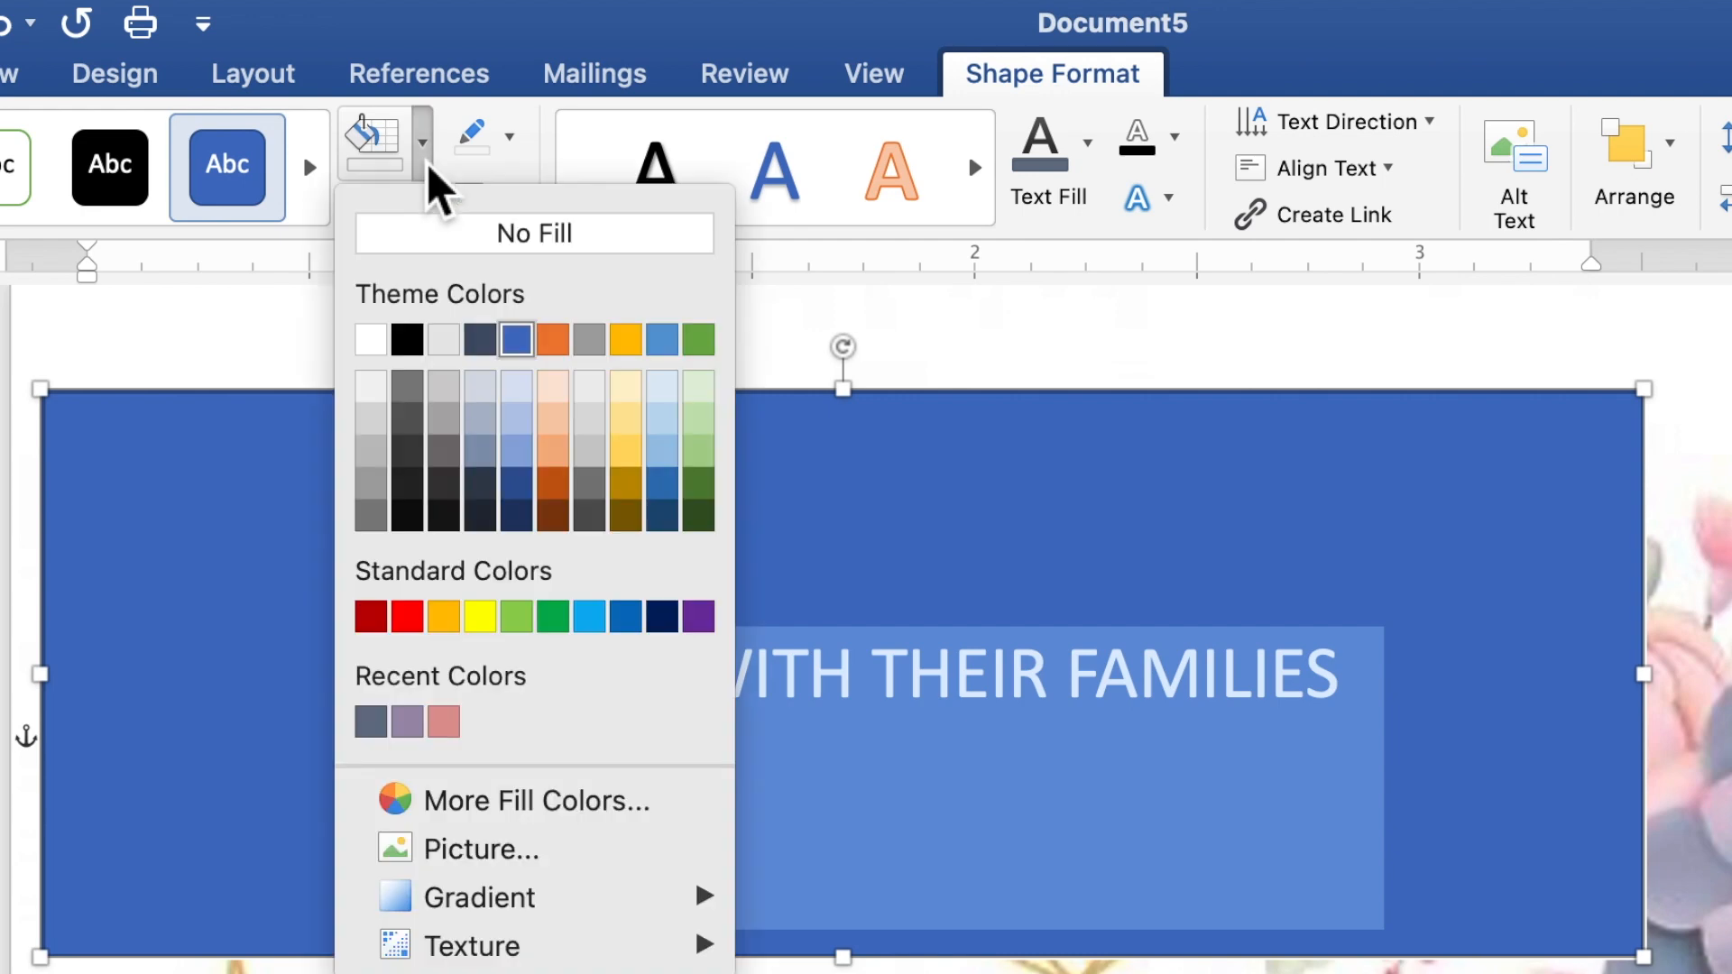
left_click(458, 259)
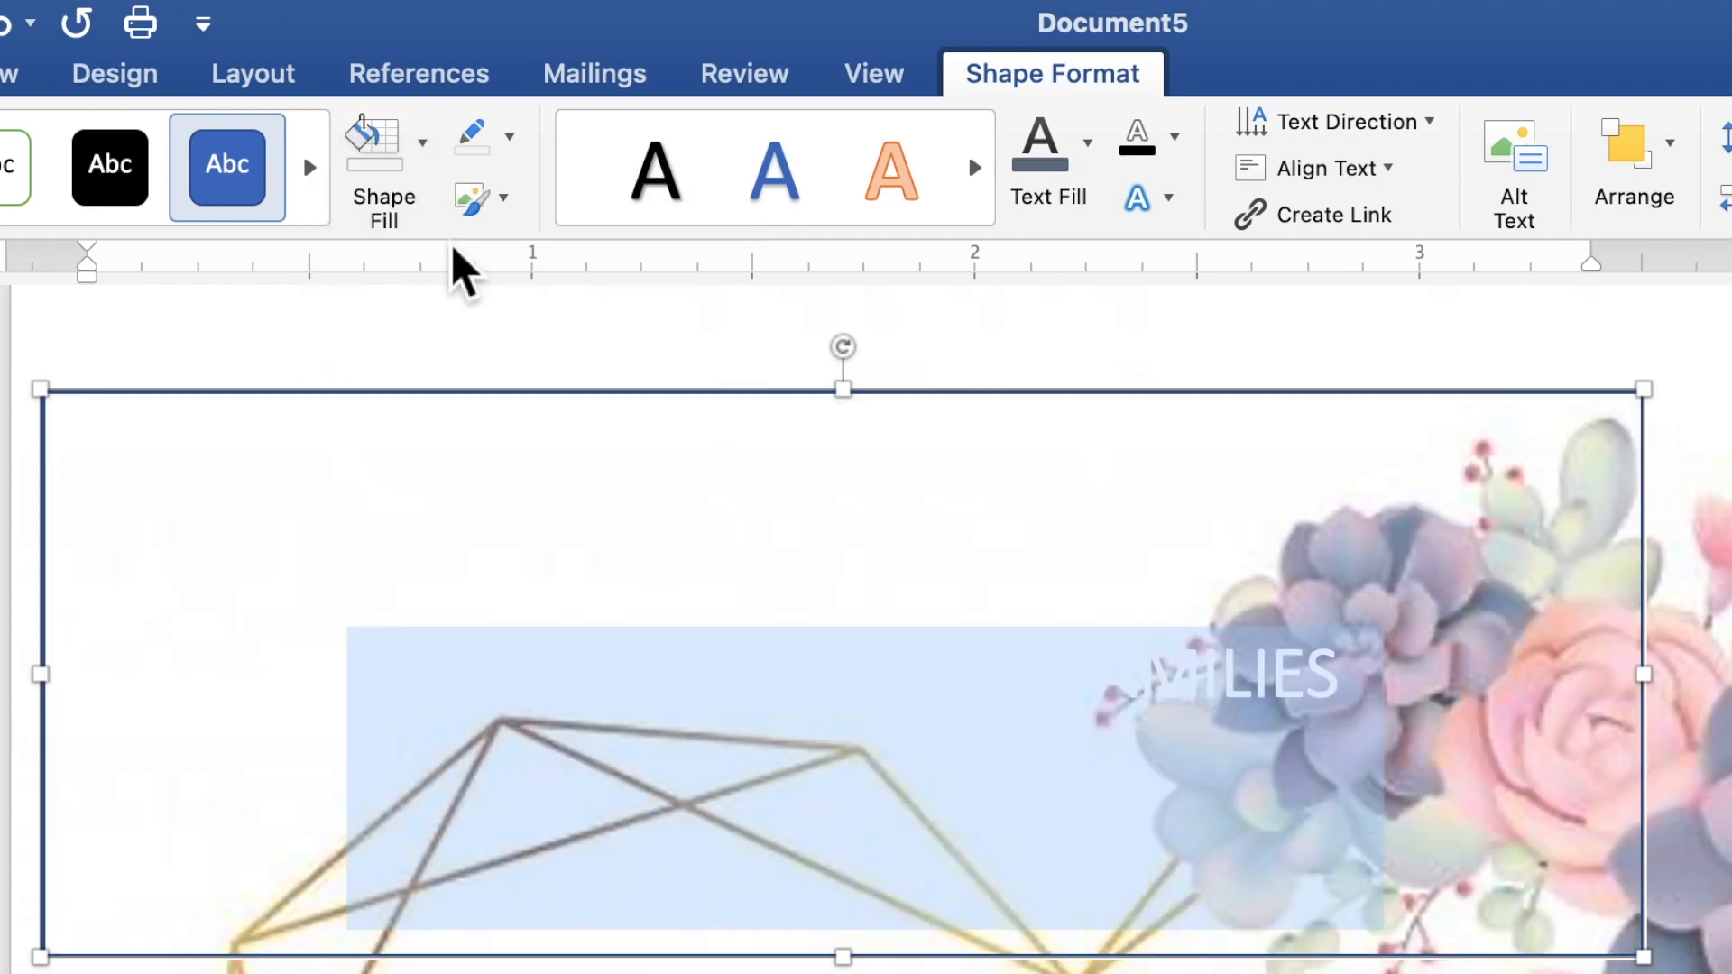
left_click(520, 150)
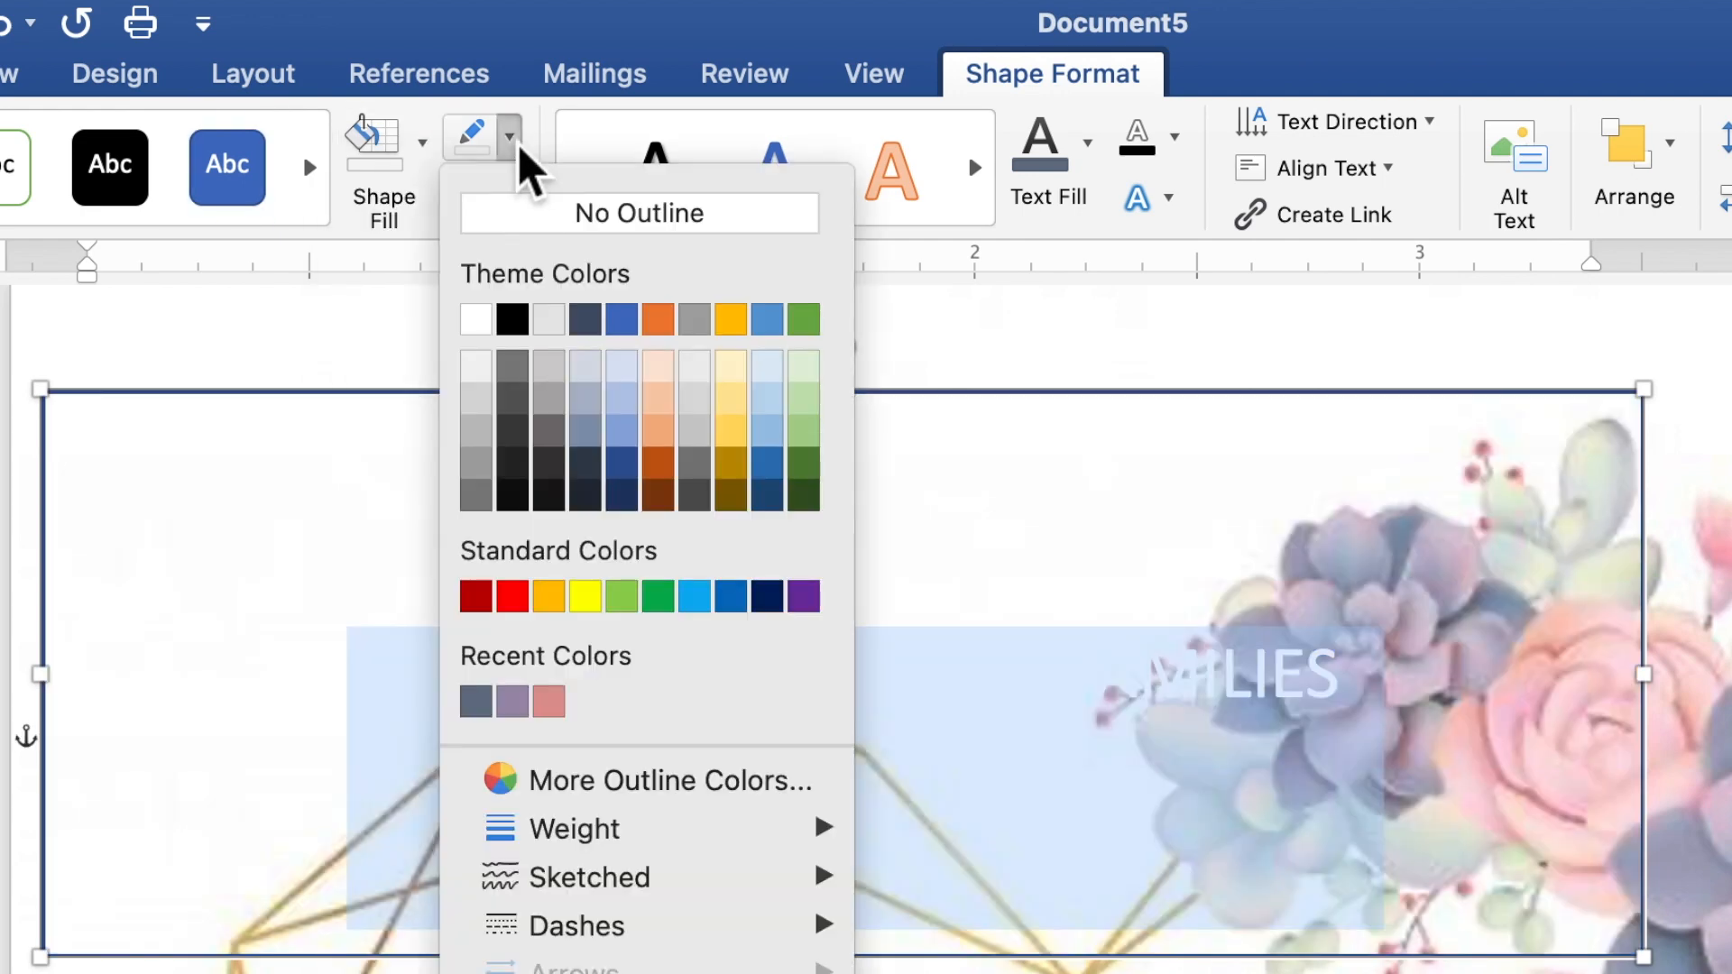
left_click(541, 231)
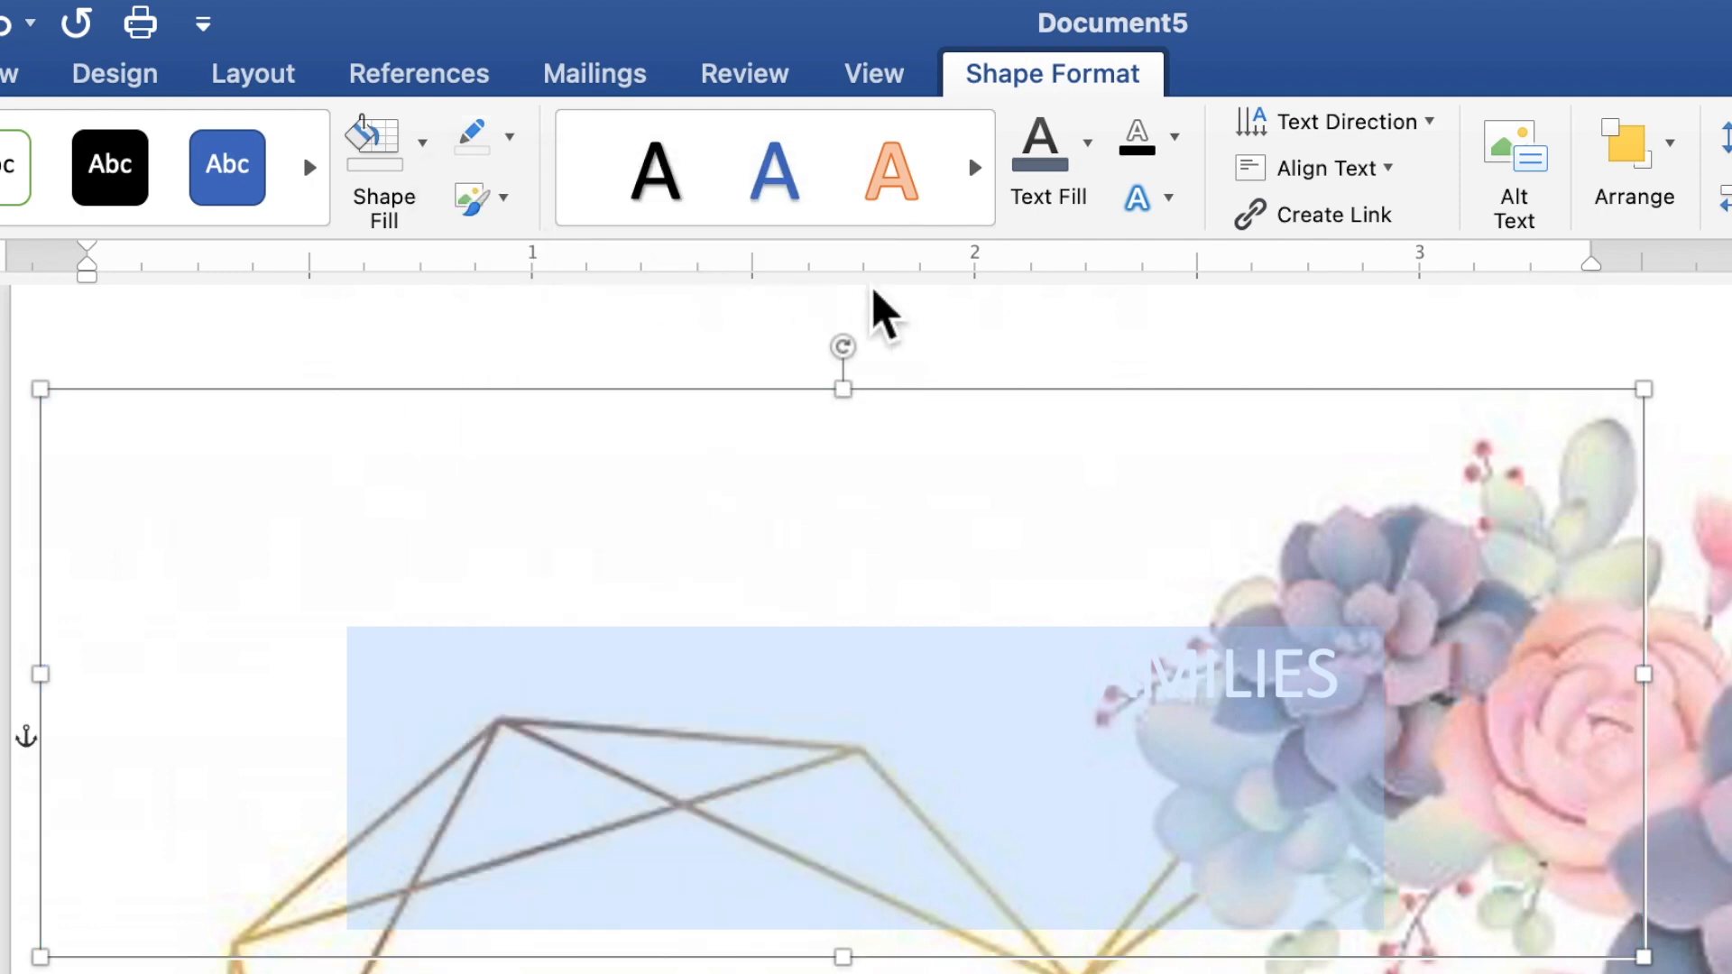
left_click(1093, 171)
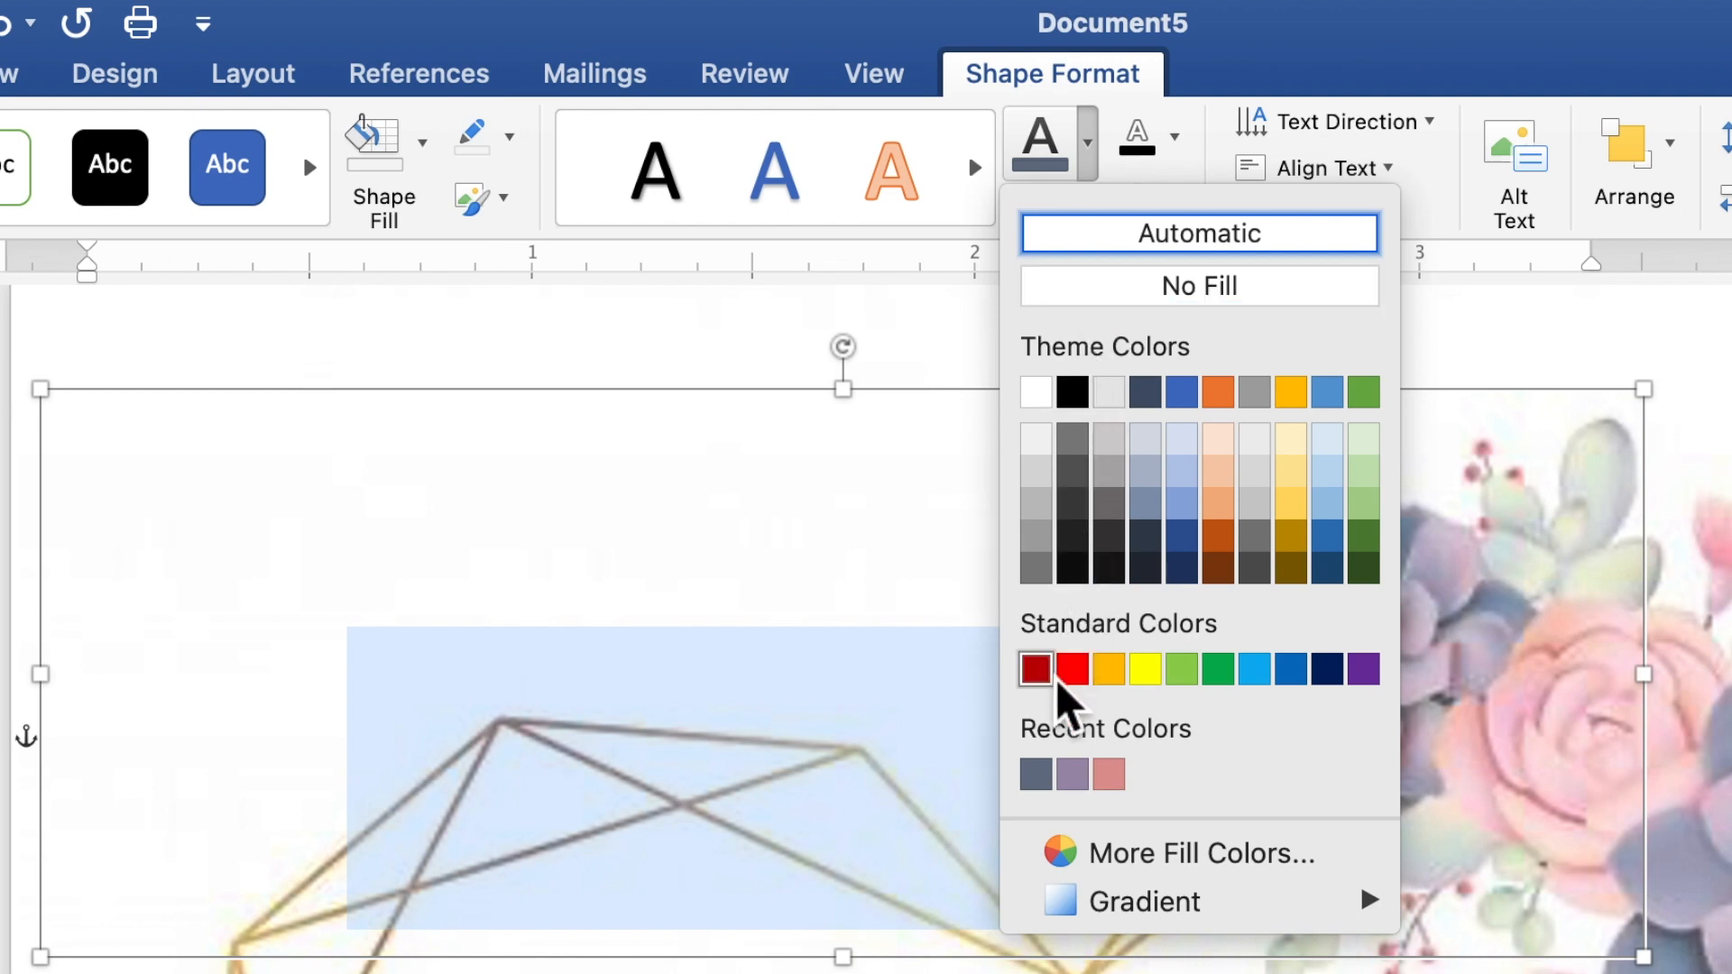
left_click(1036, 773)
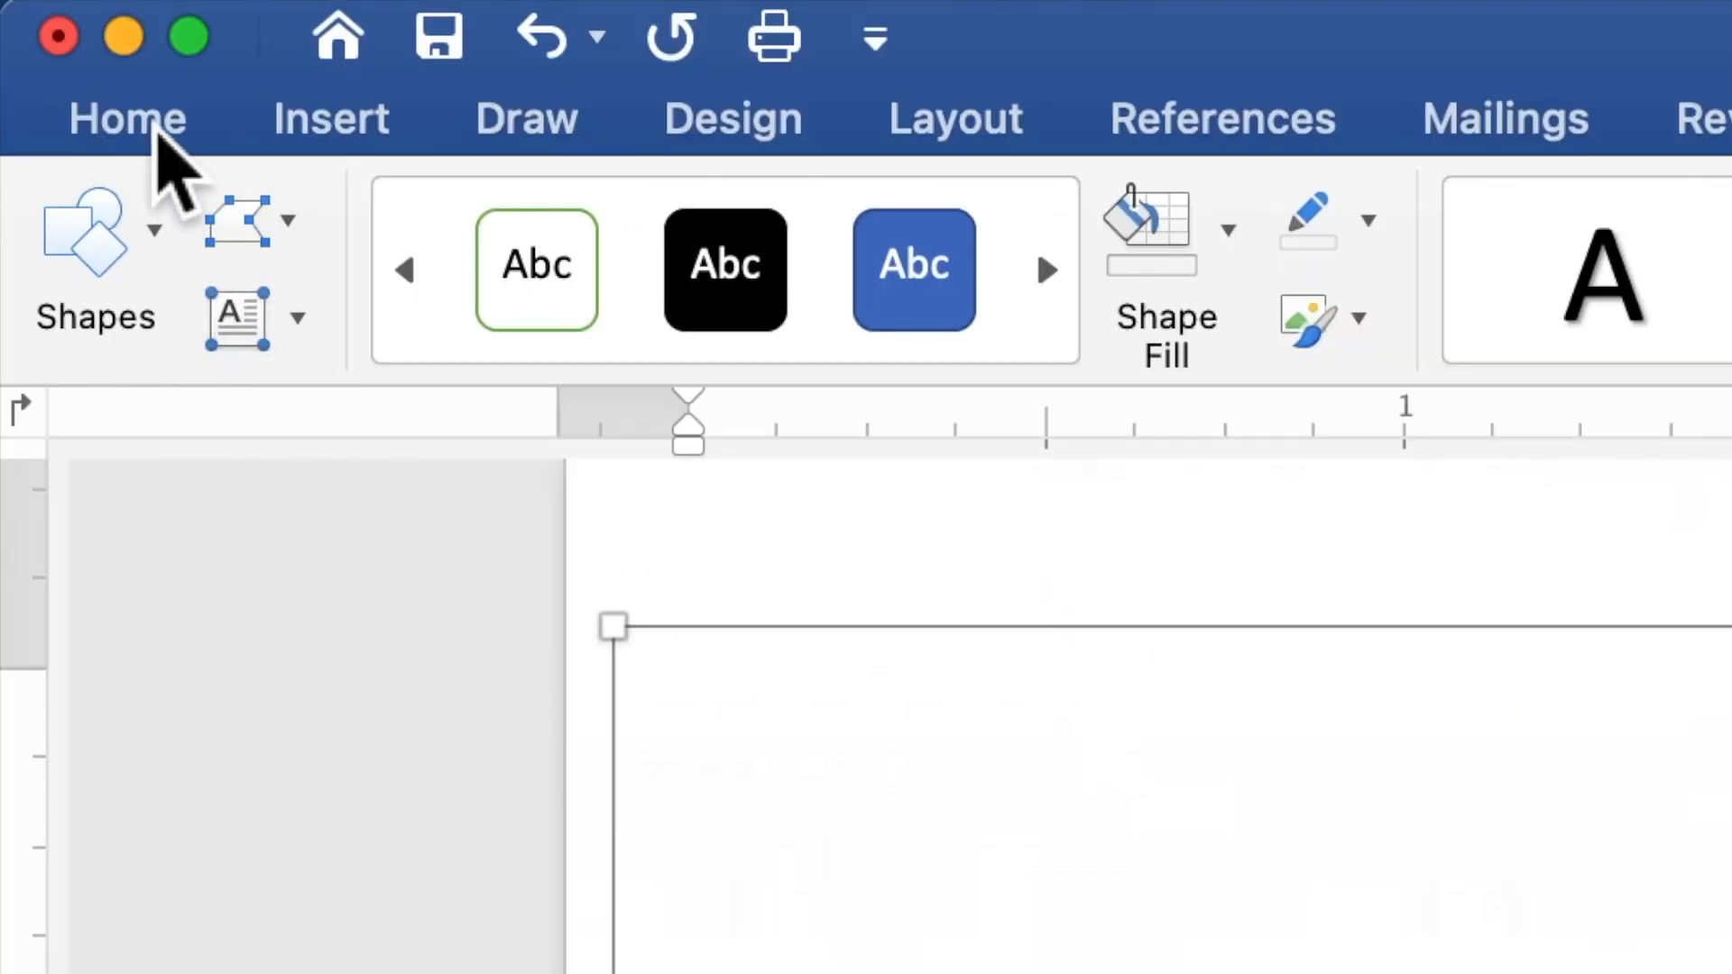
Format the TOGETHER WITH THEIR FAMILIES text as Times New Roman at 10 pt
left_click(153, 136)
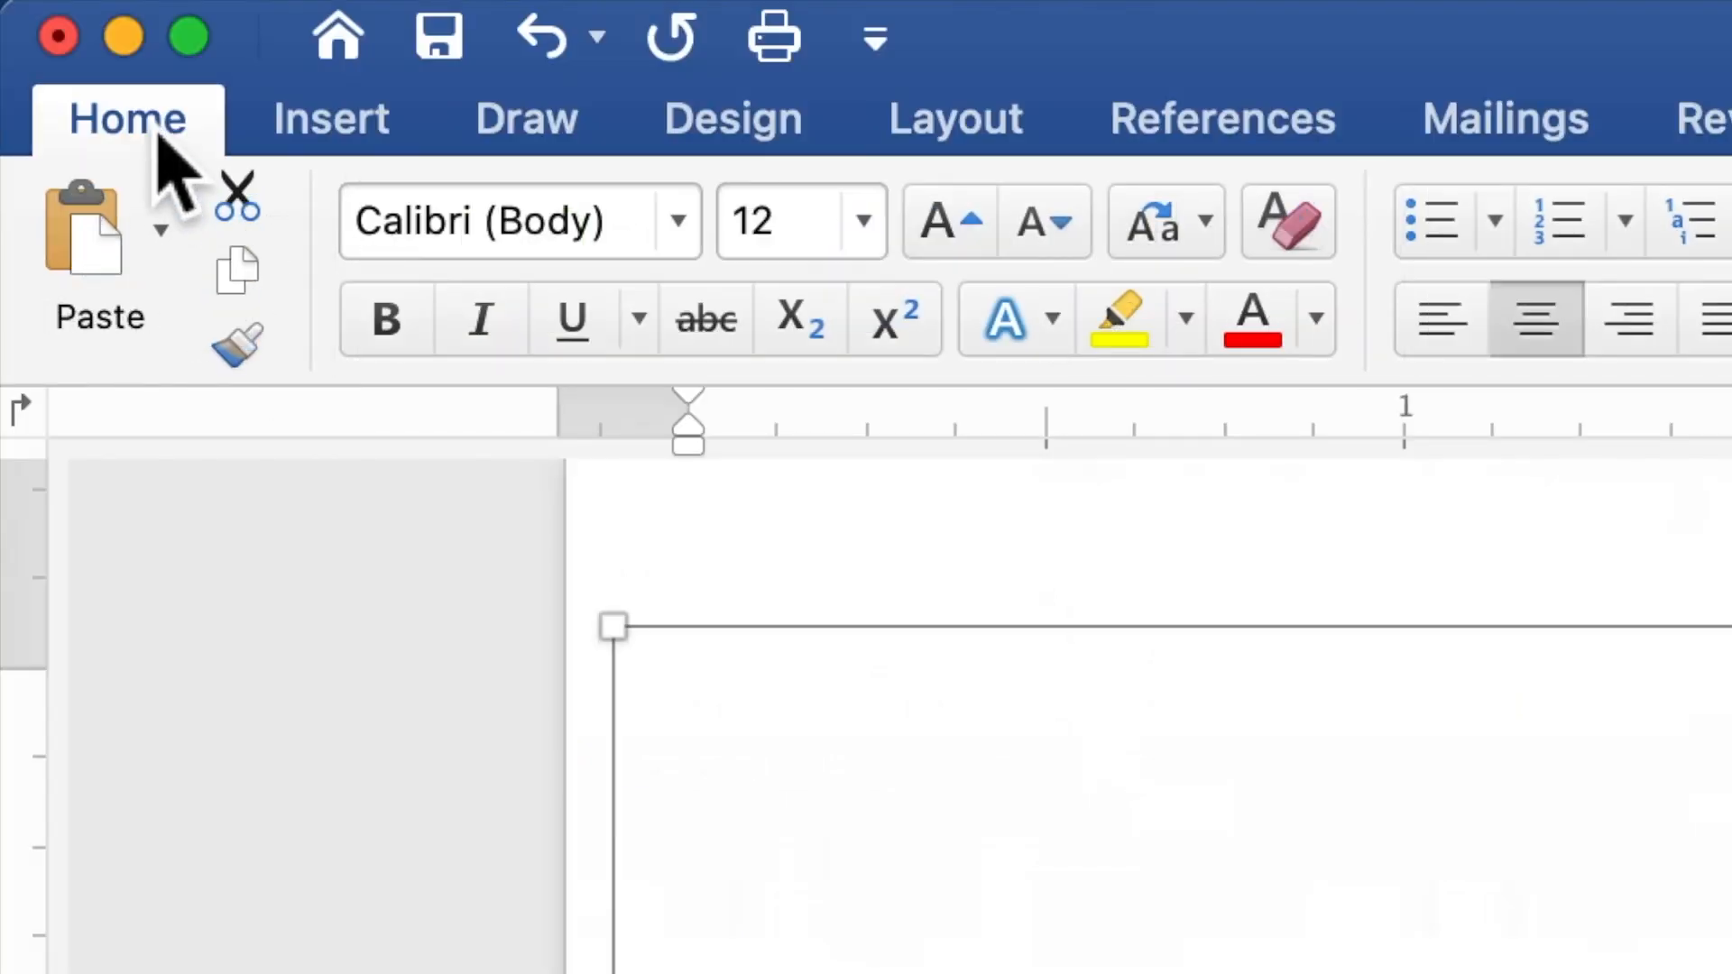
left_click(678, 223)
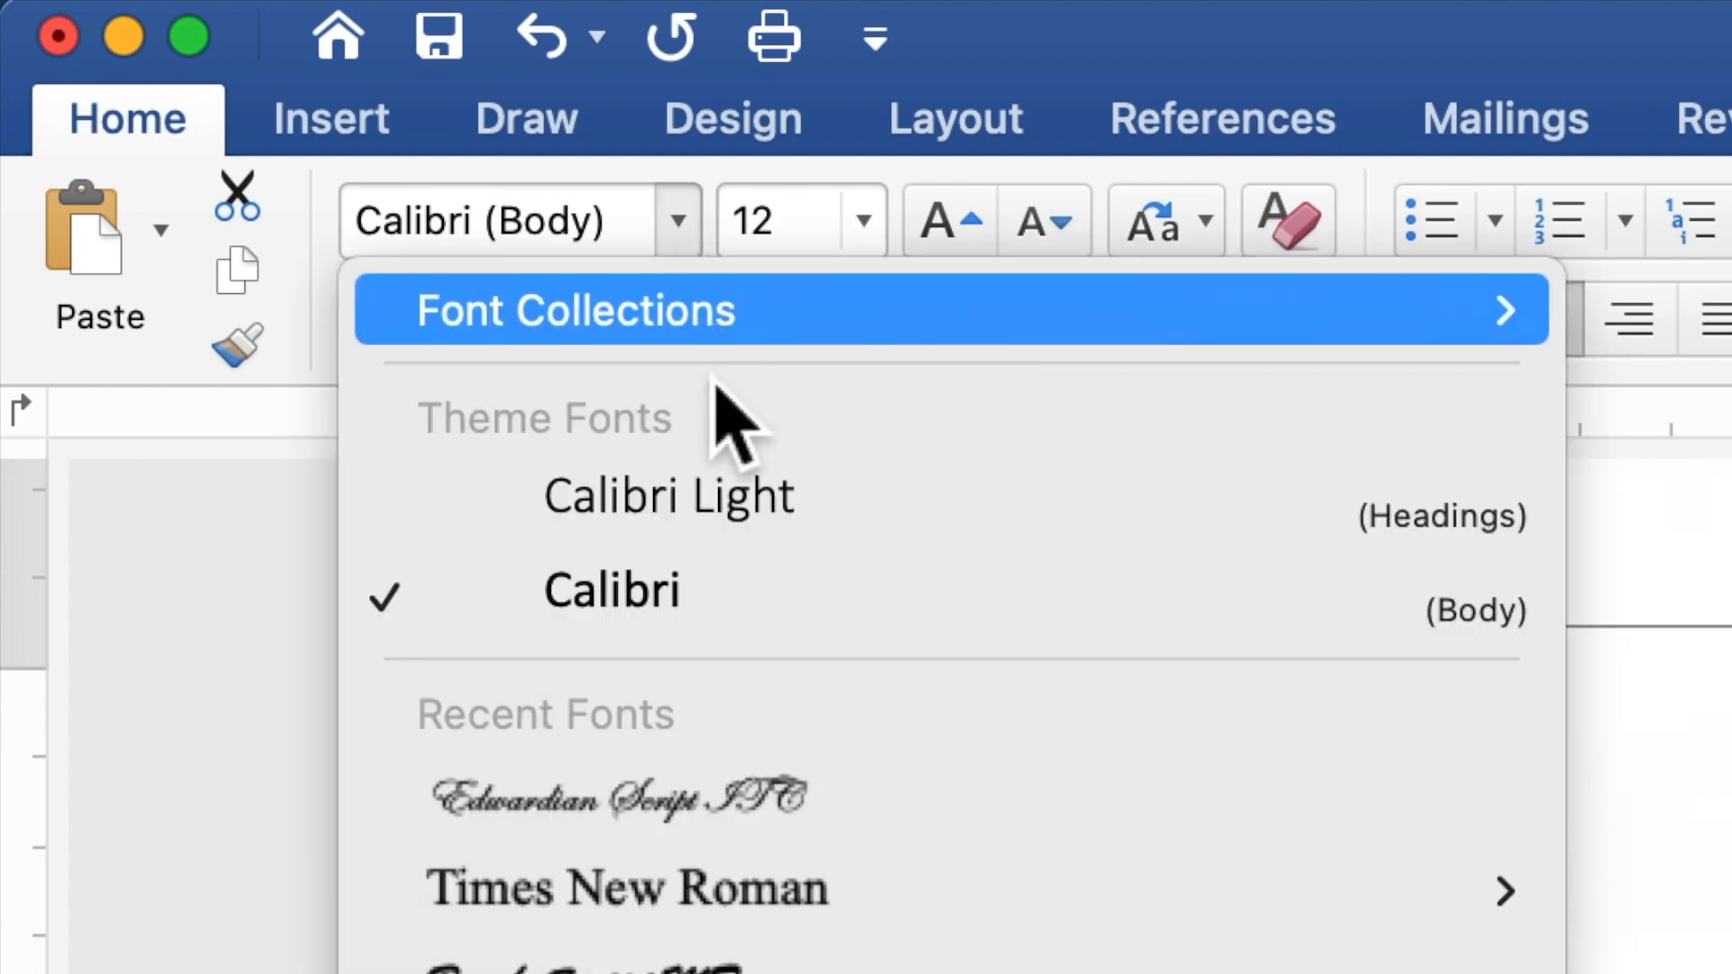
left_click(714, 889)
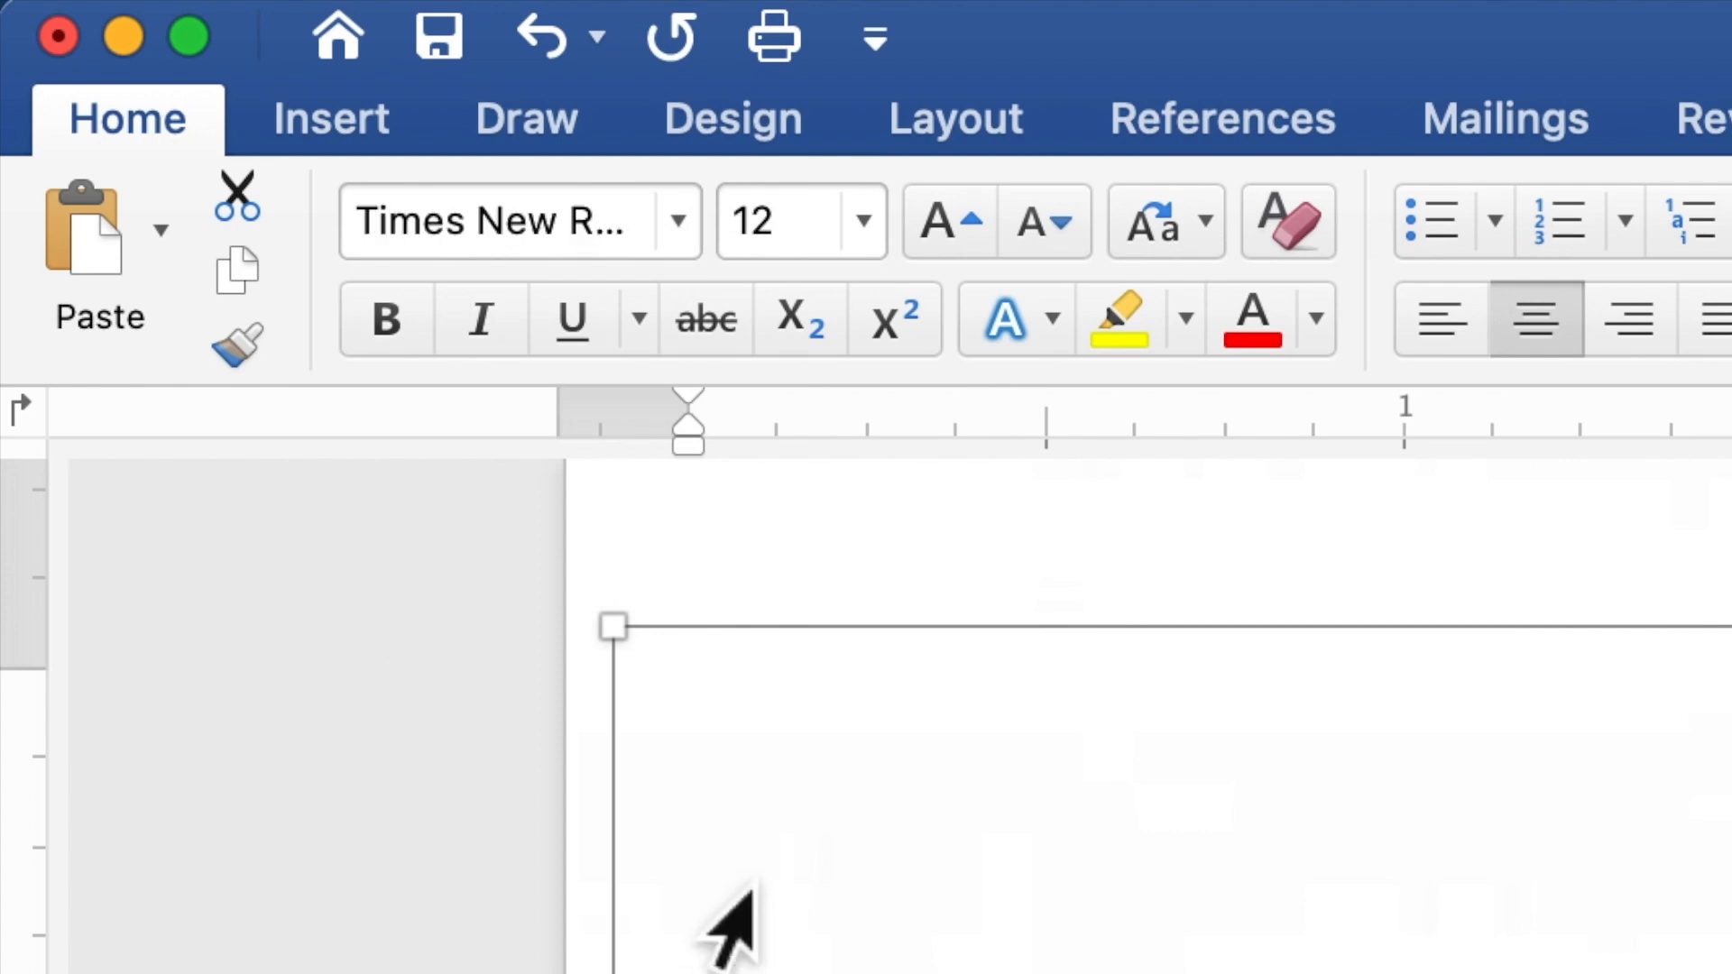
left_click(814, 223)
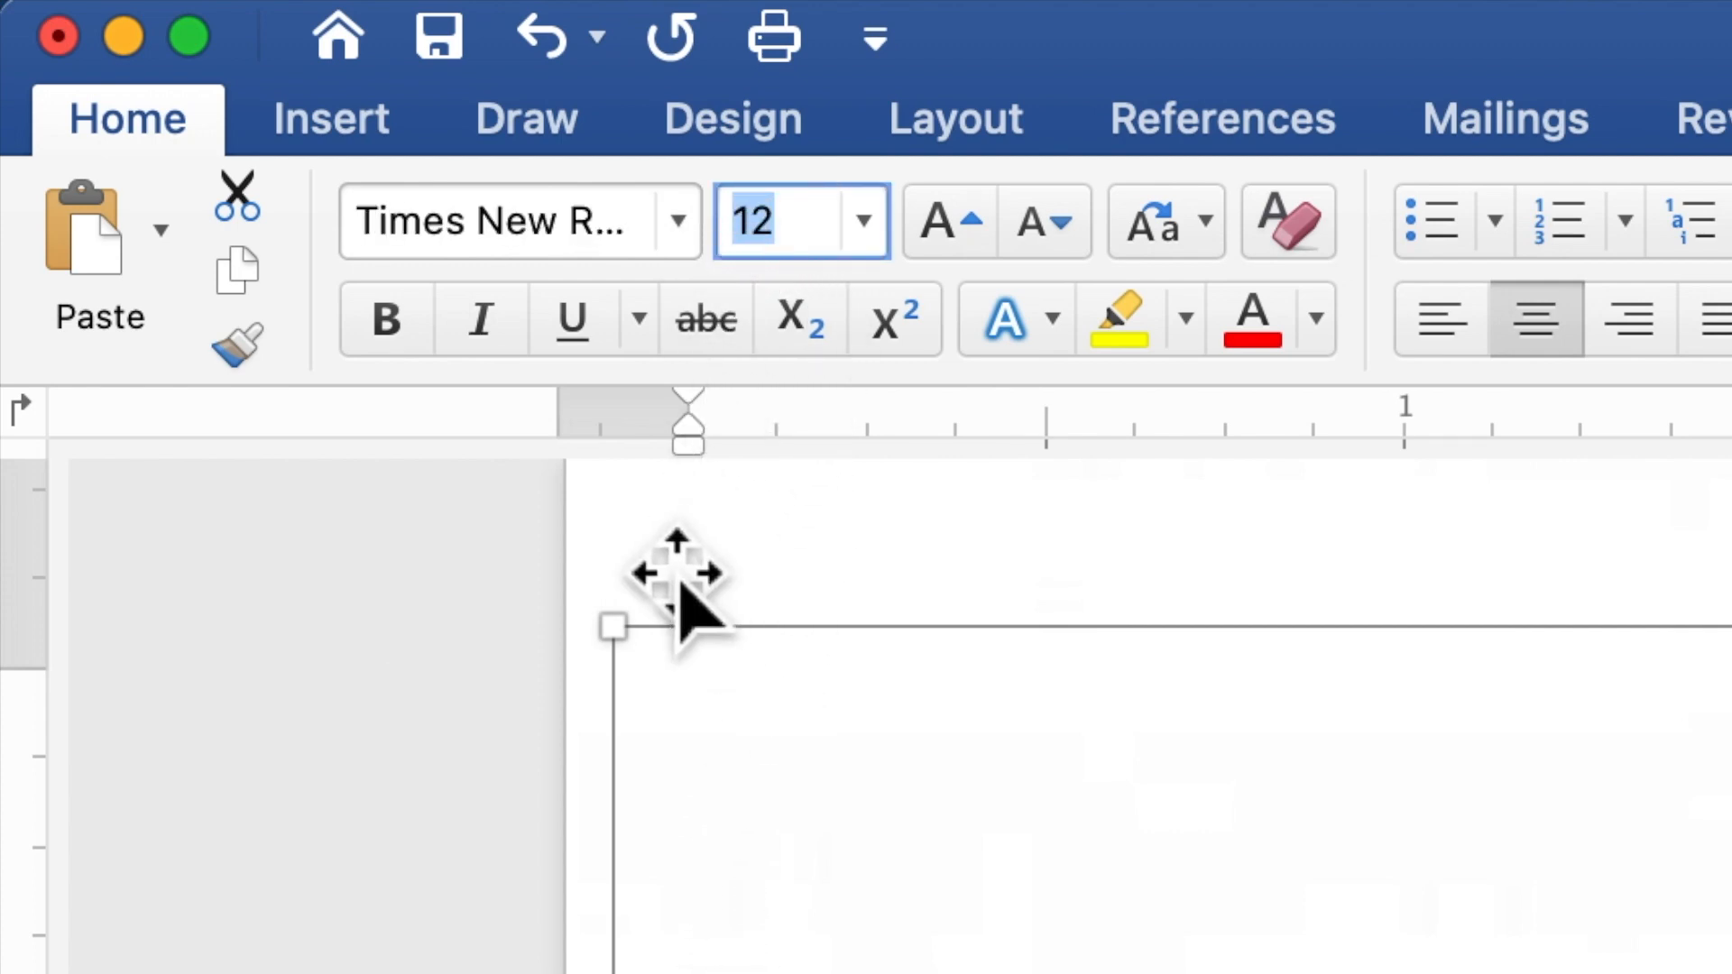
type("10")
key("Return")
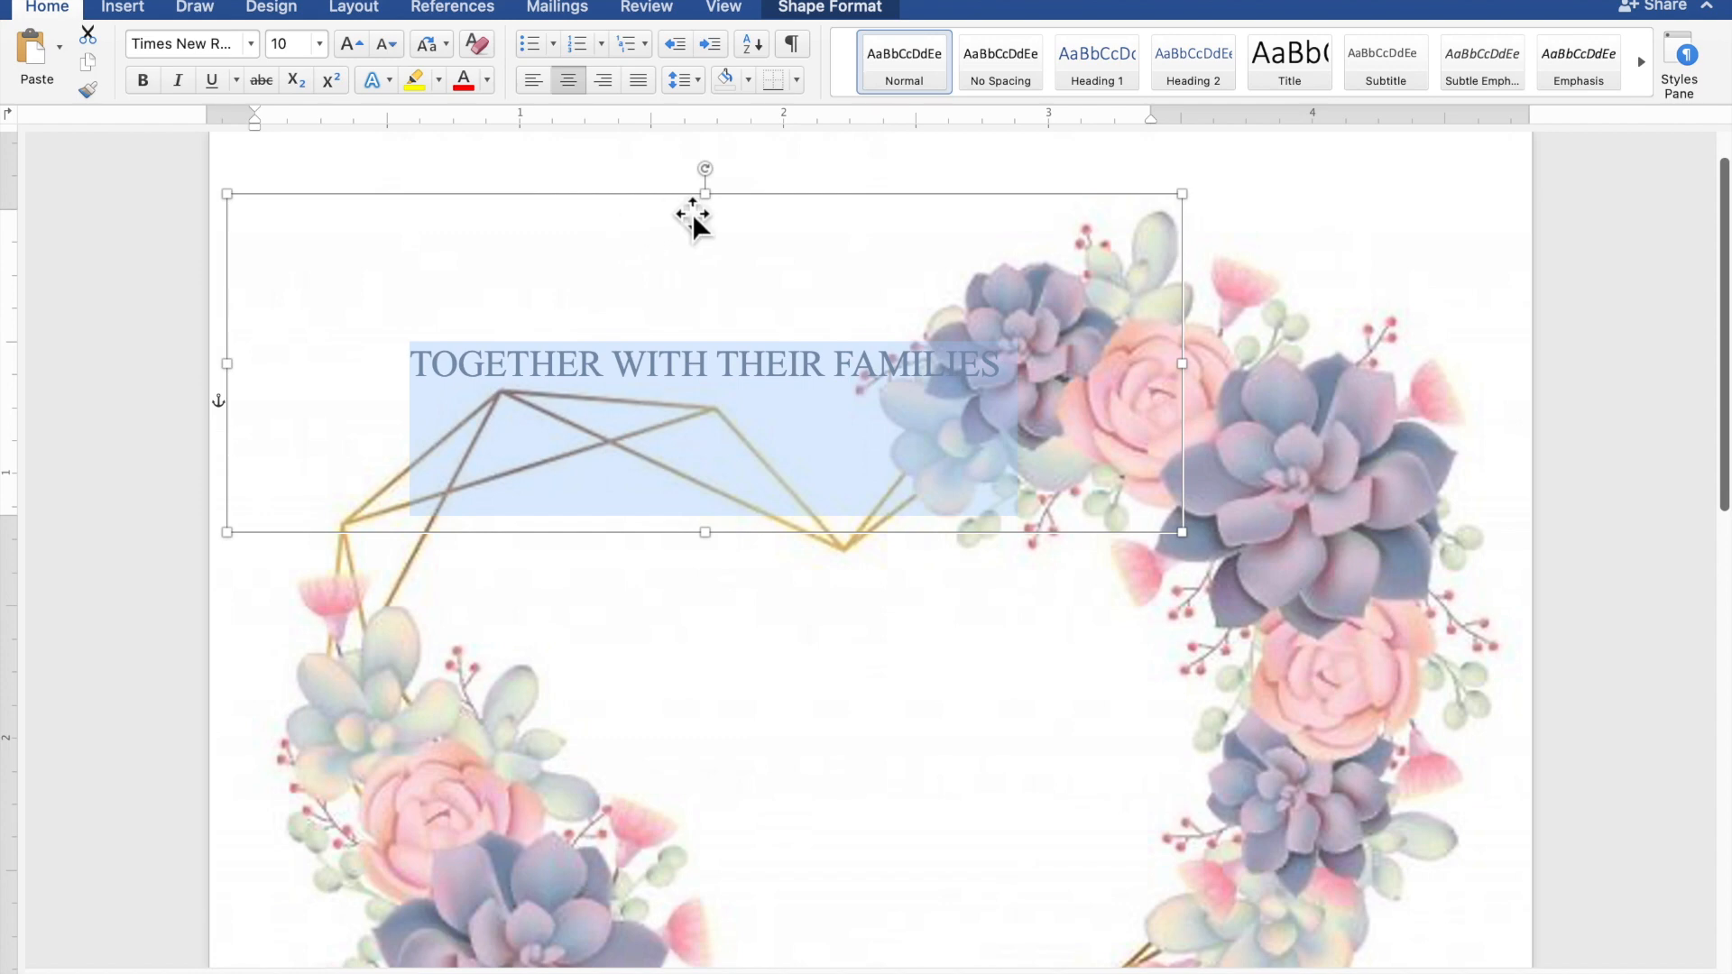
Shorten the text box, move it near the page top, and paste a duplicate
left_click_drag(724, 207, 730, 384)
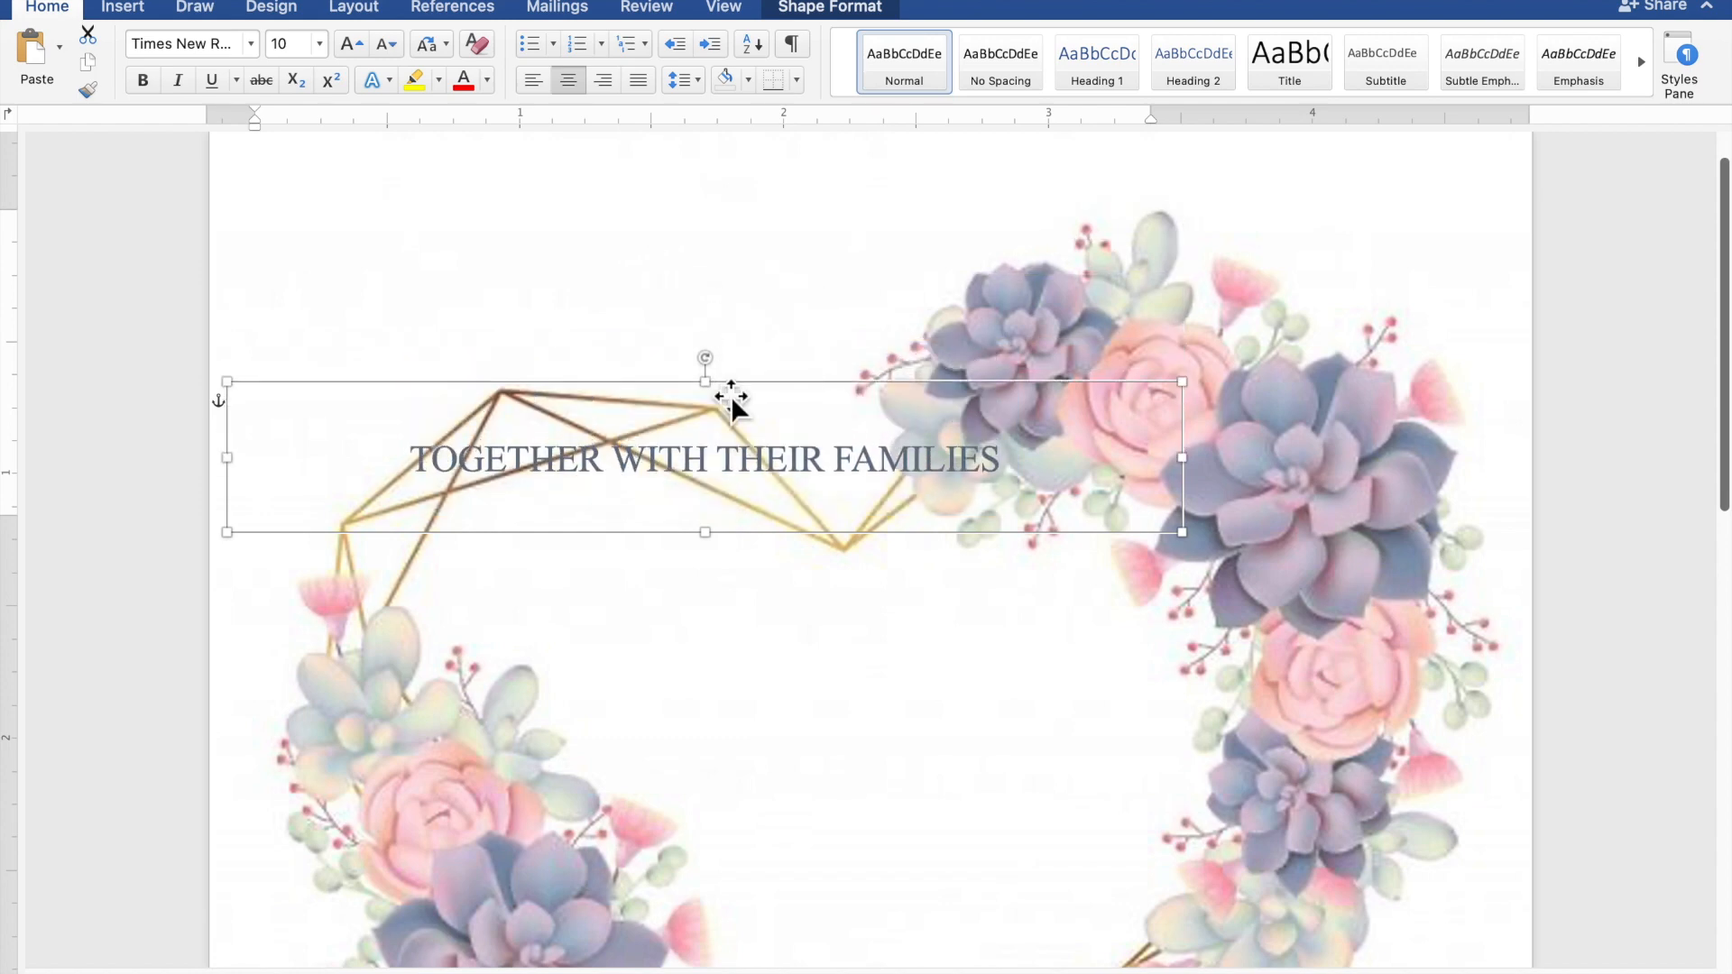
left_click_drag(727, 464, 598, 250)
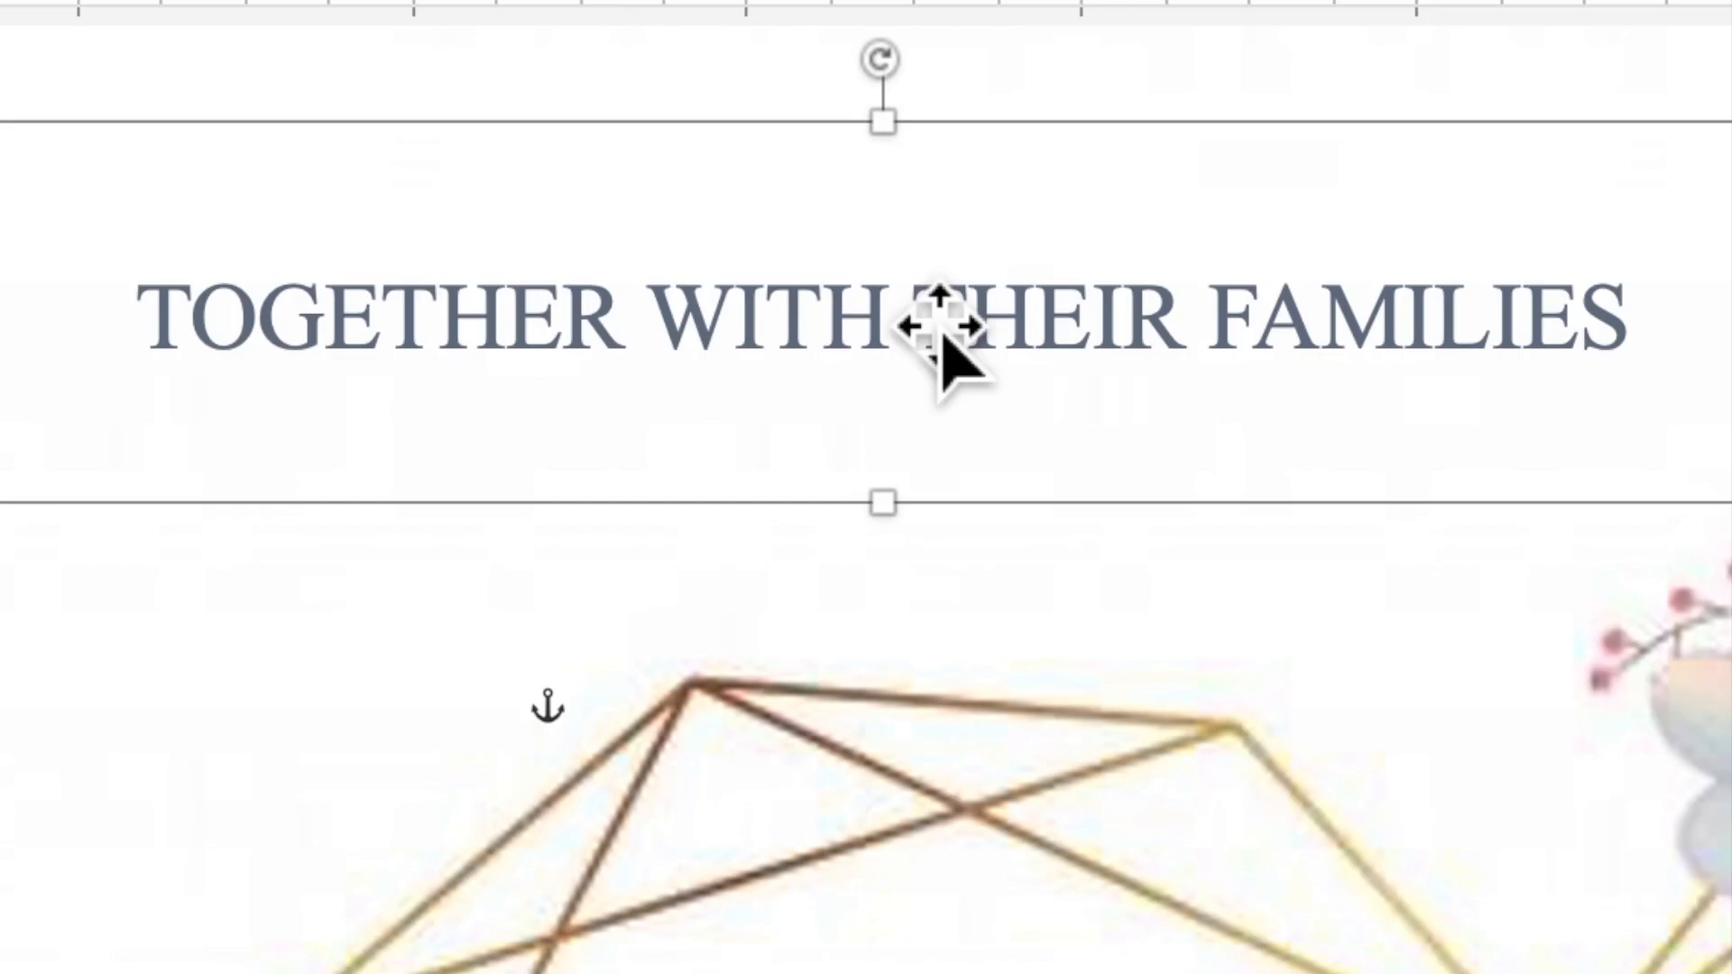
right_click(914, 307)
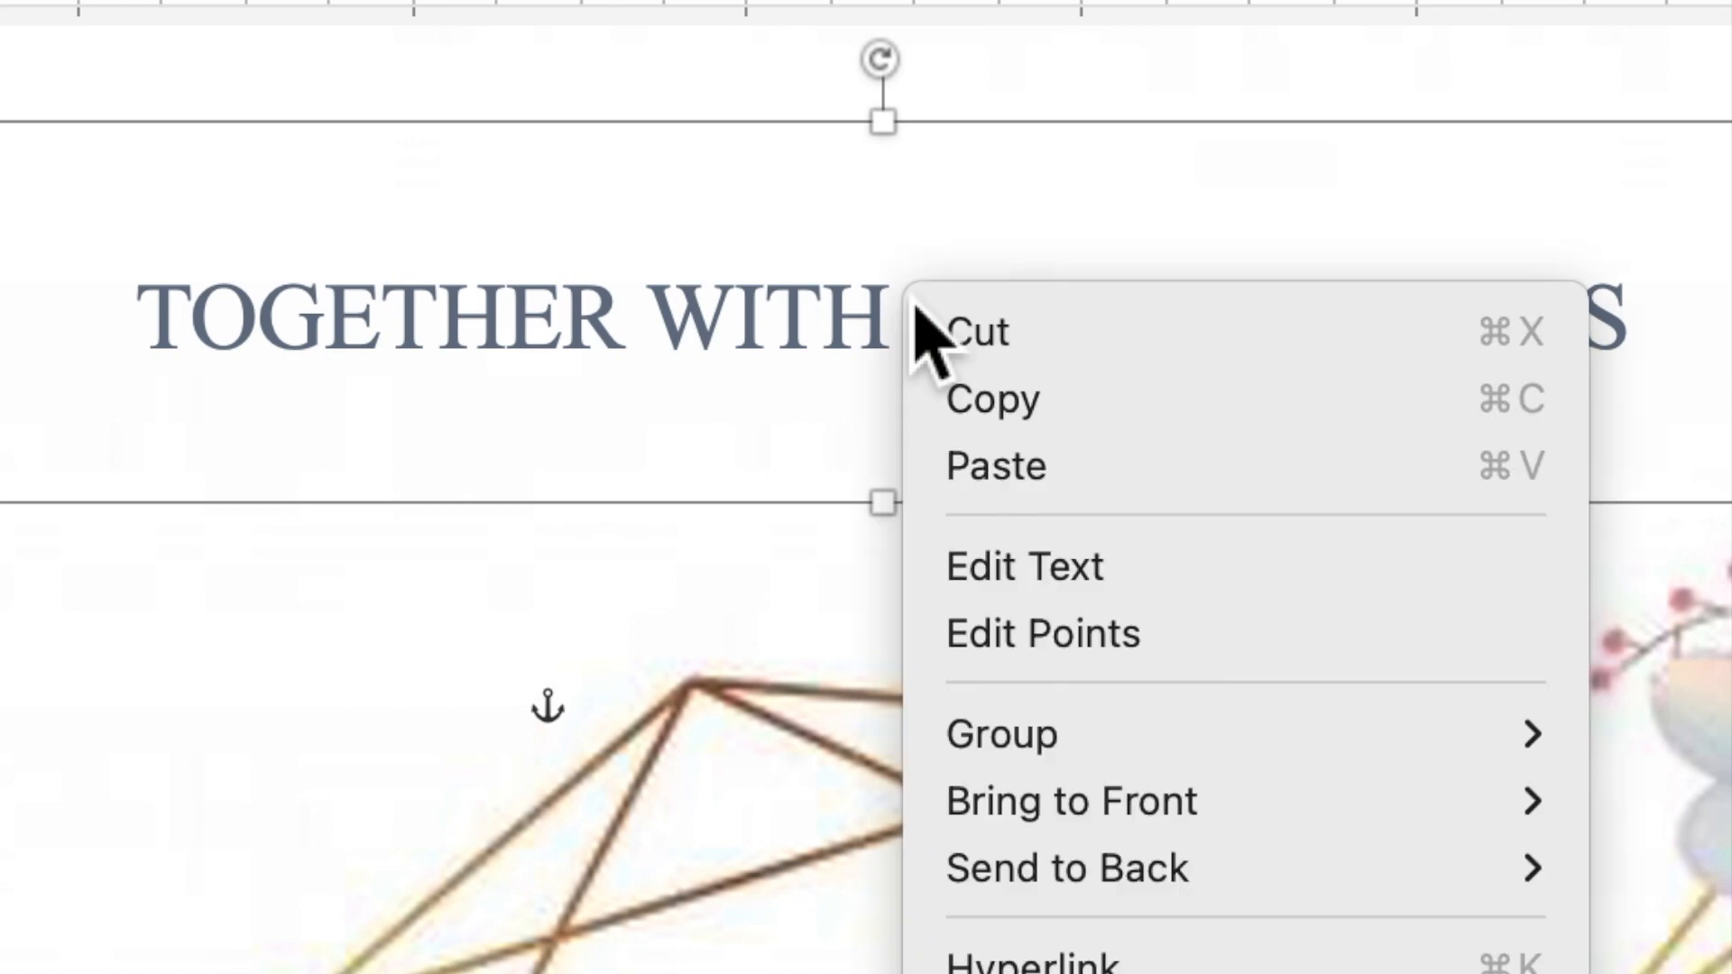
left_click(985, 403)
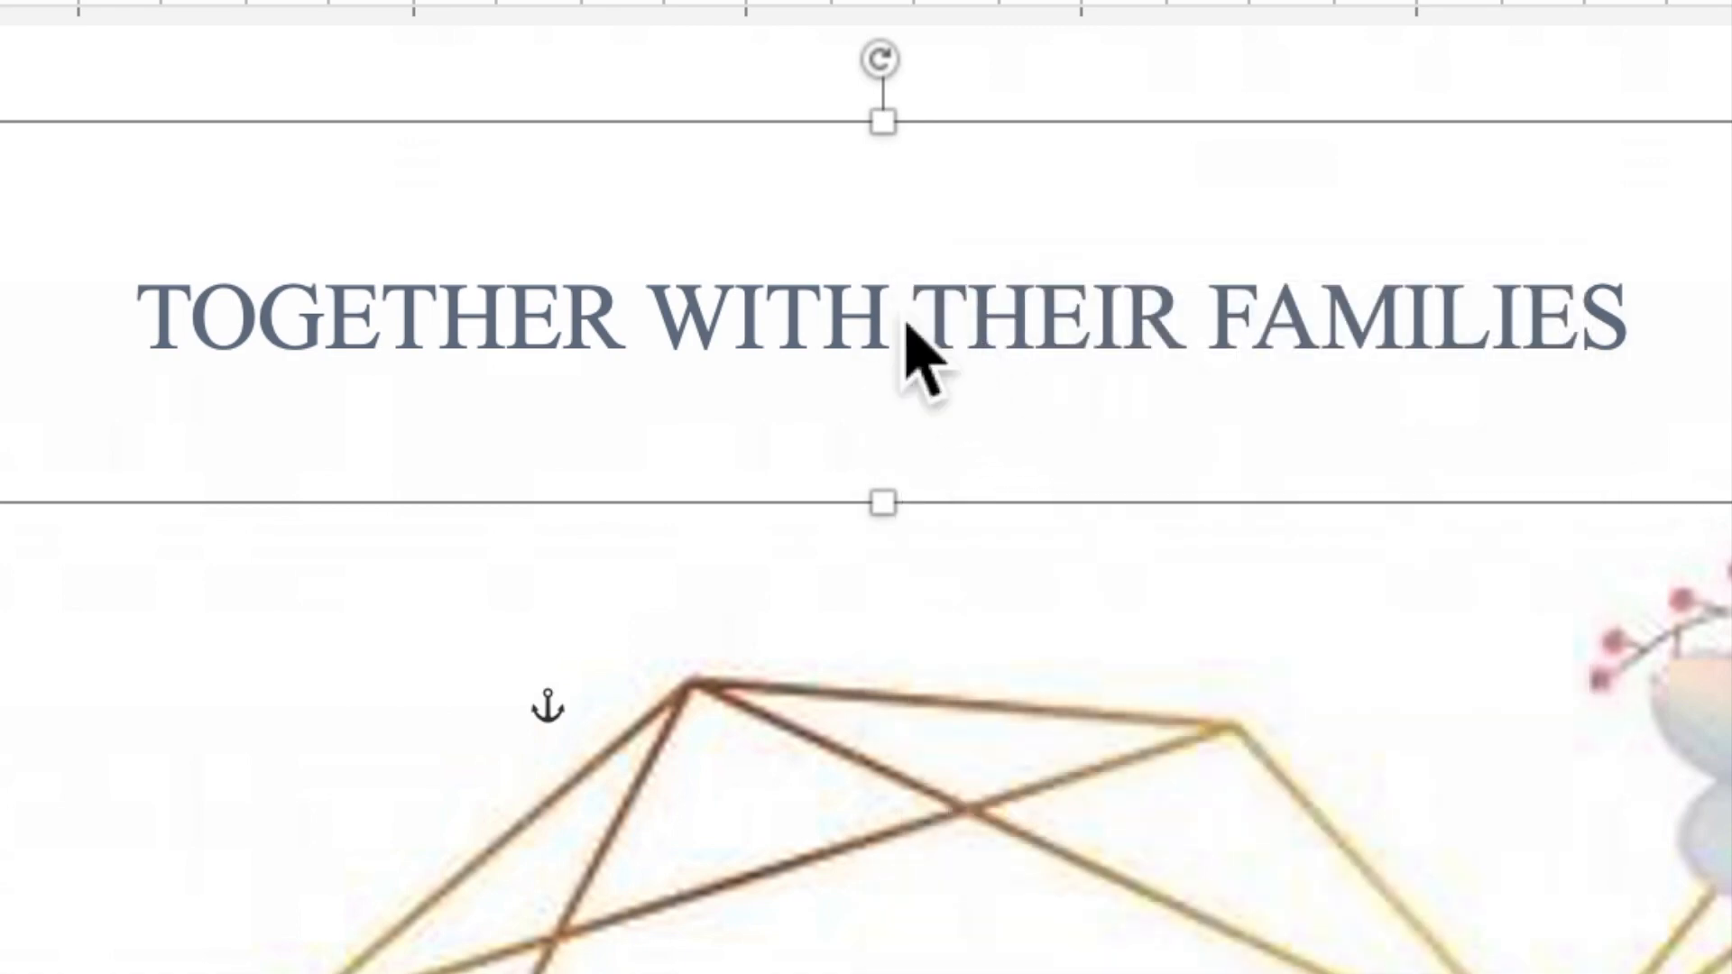
right_click(909, 331)
left_click(993, 484)
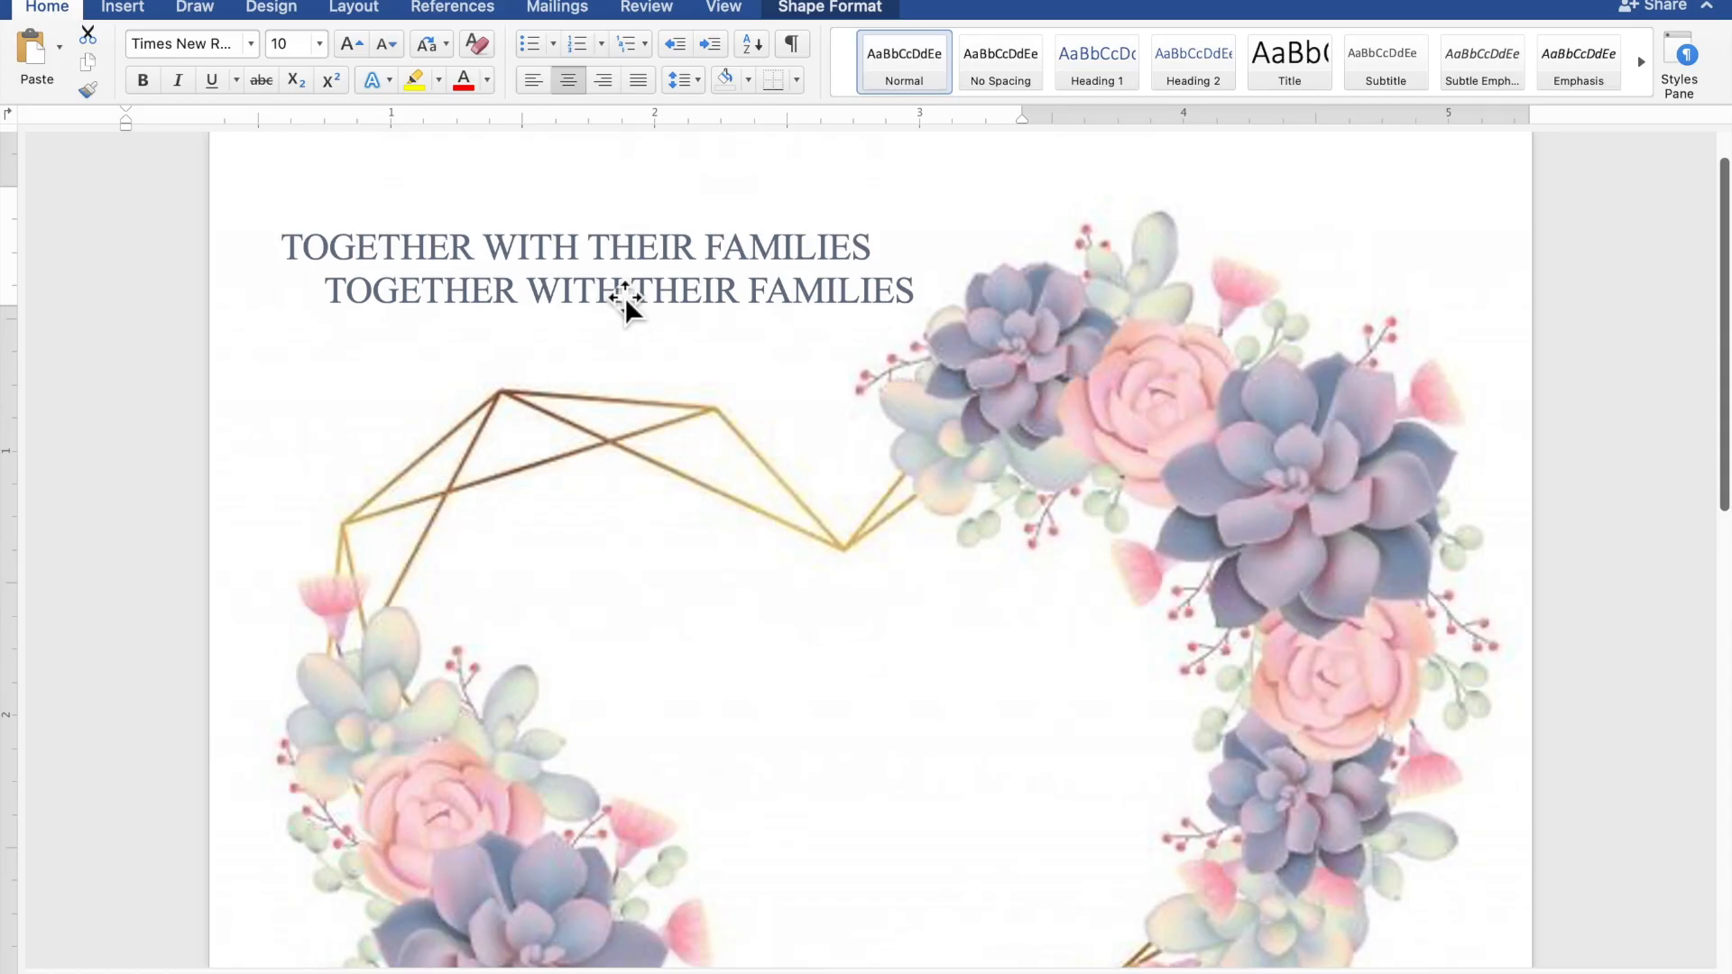
Move the duplicate box into the heart frame, stretch it taller, and select its text
left_click(1004, 439)
left_click_drag(1004, 440, 1246, 788)
left_click_drag(720, 433, 802, 602)
scroll(814, 610, "down", 3)
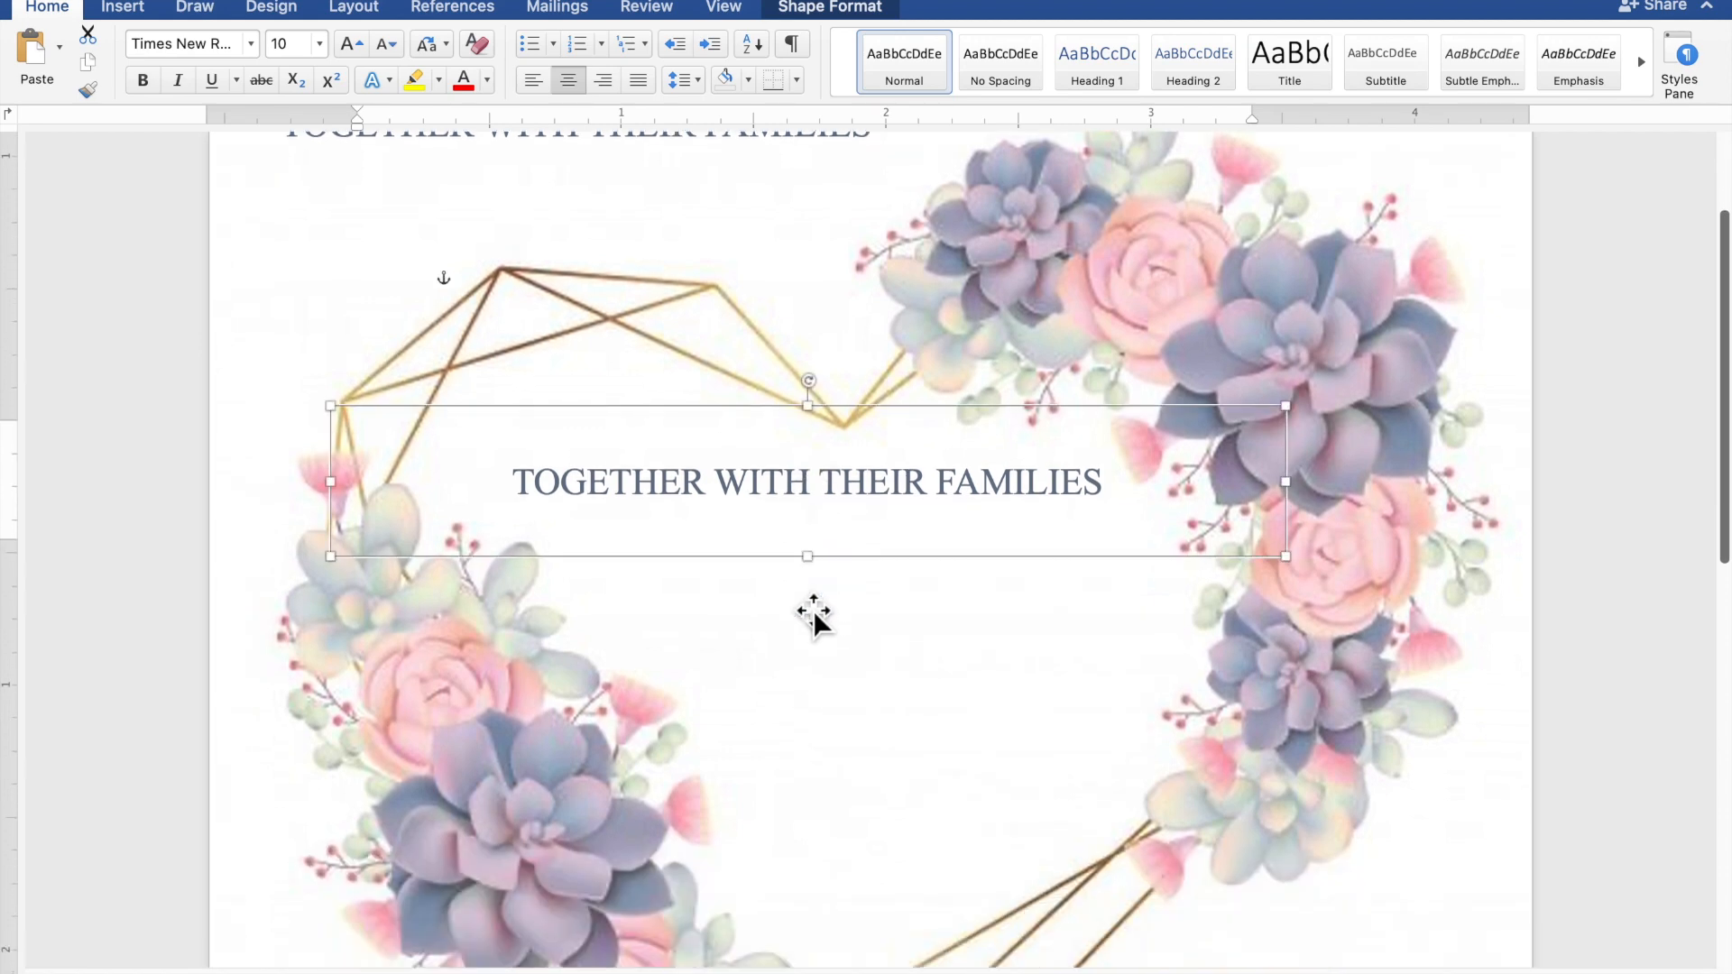
scroll(819, 609, "down", 3)
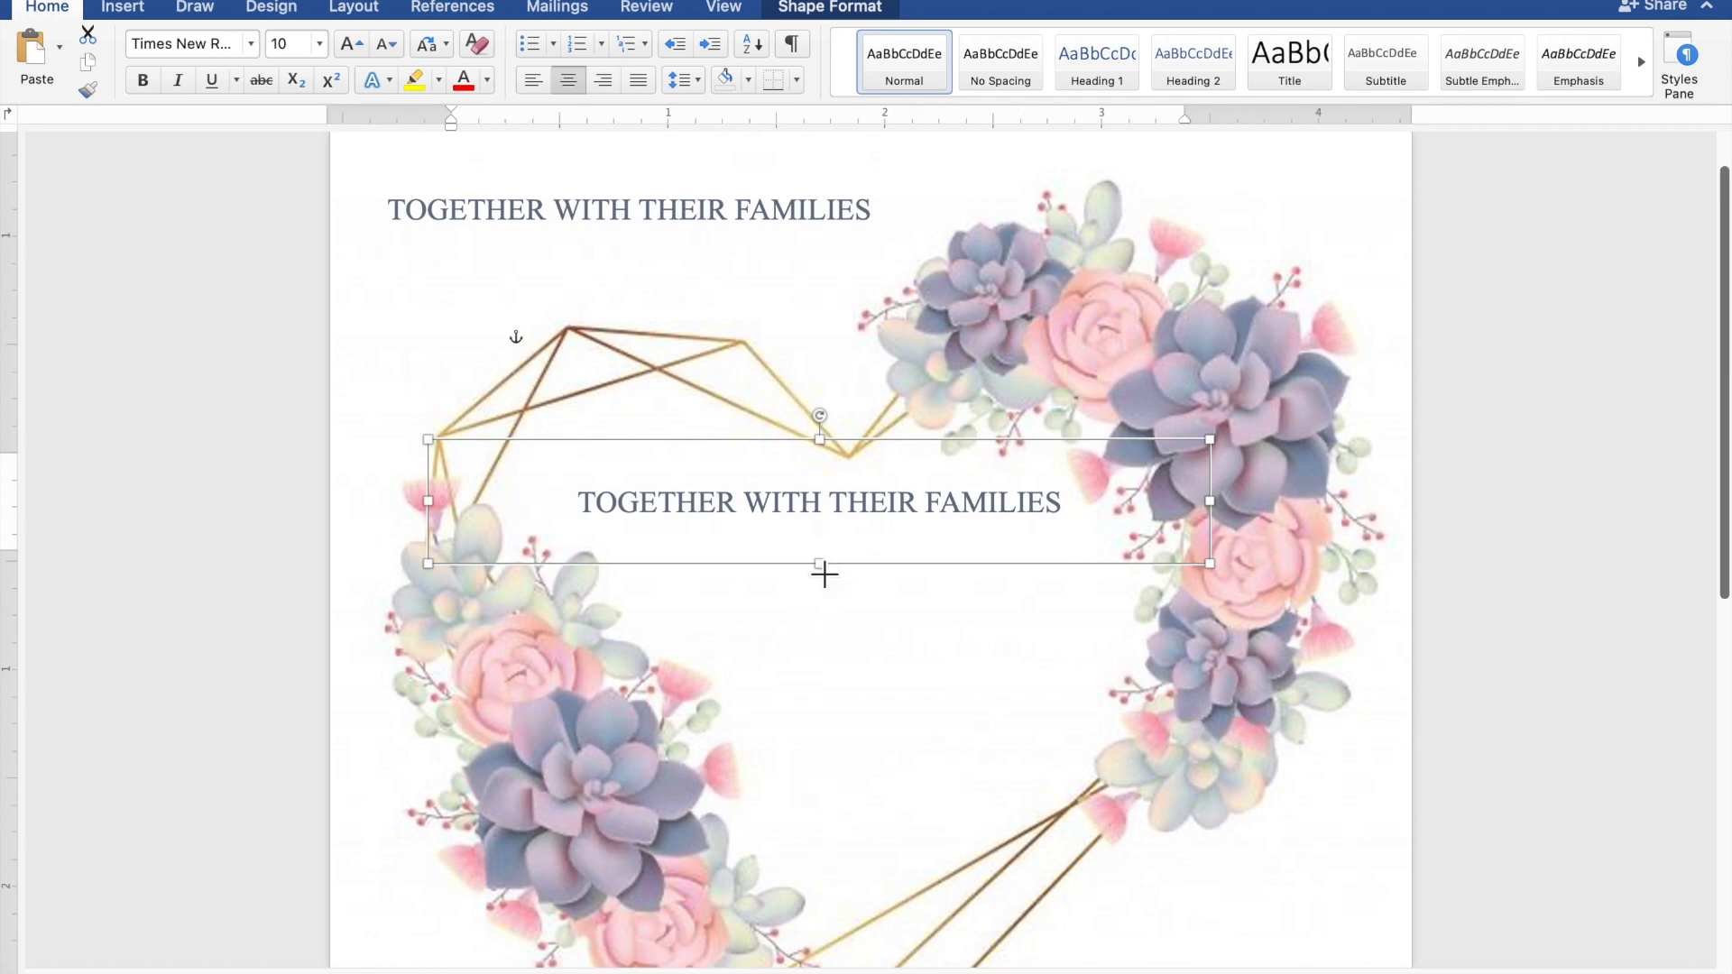
left_click_drag(828, 594, 828, 786)
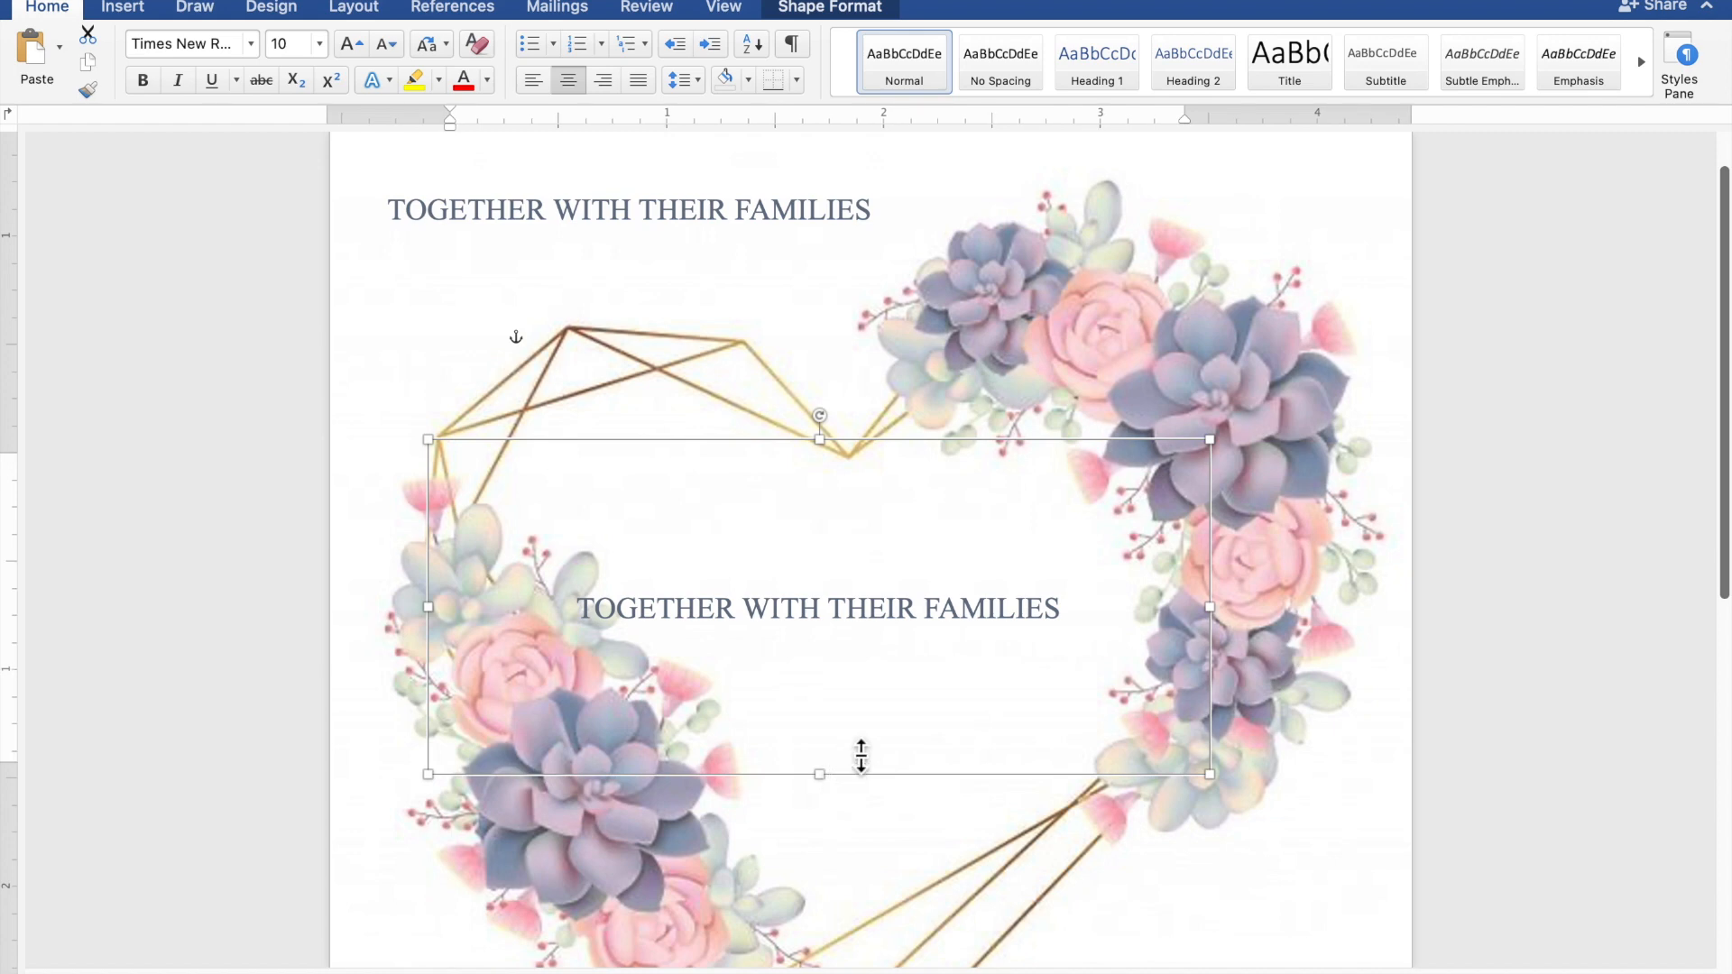
left_click(1005, 635)
left_click_drag(1057, 614, 653, 591)
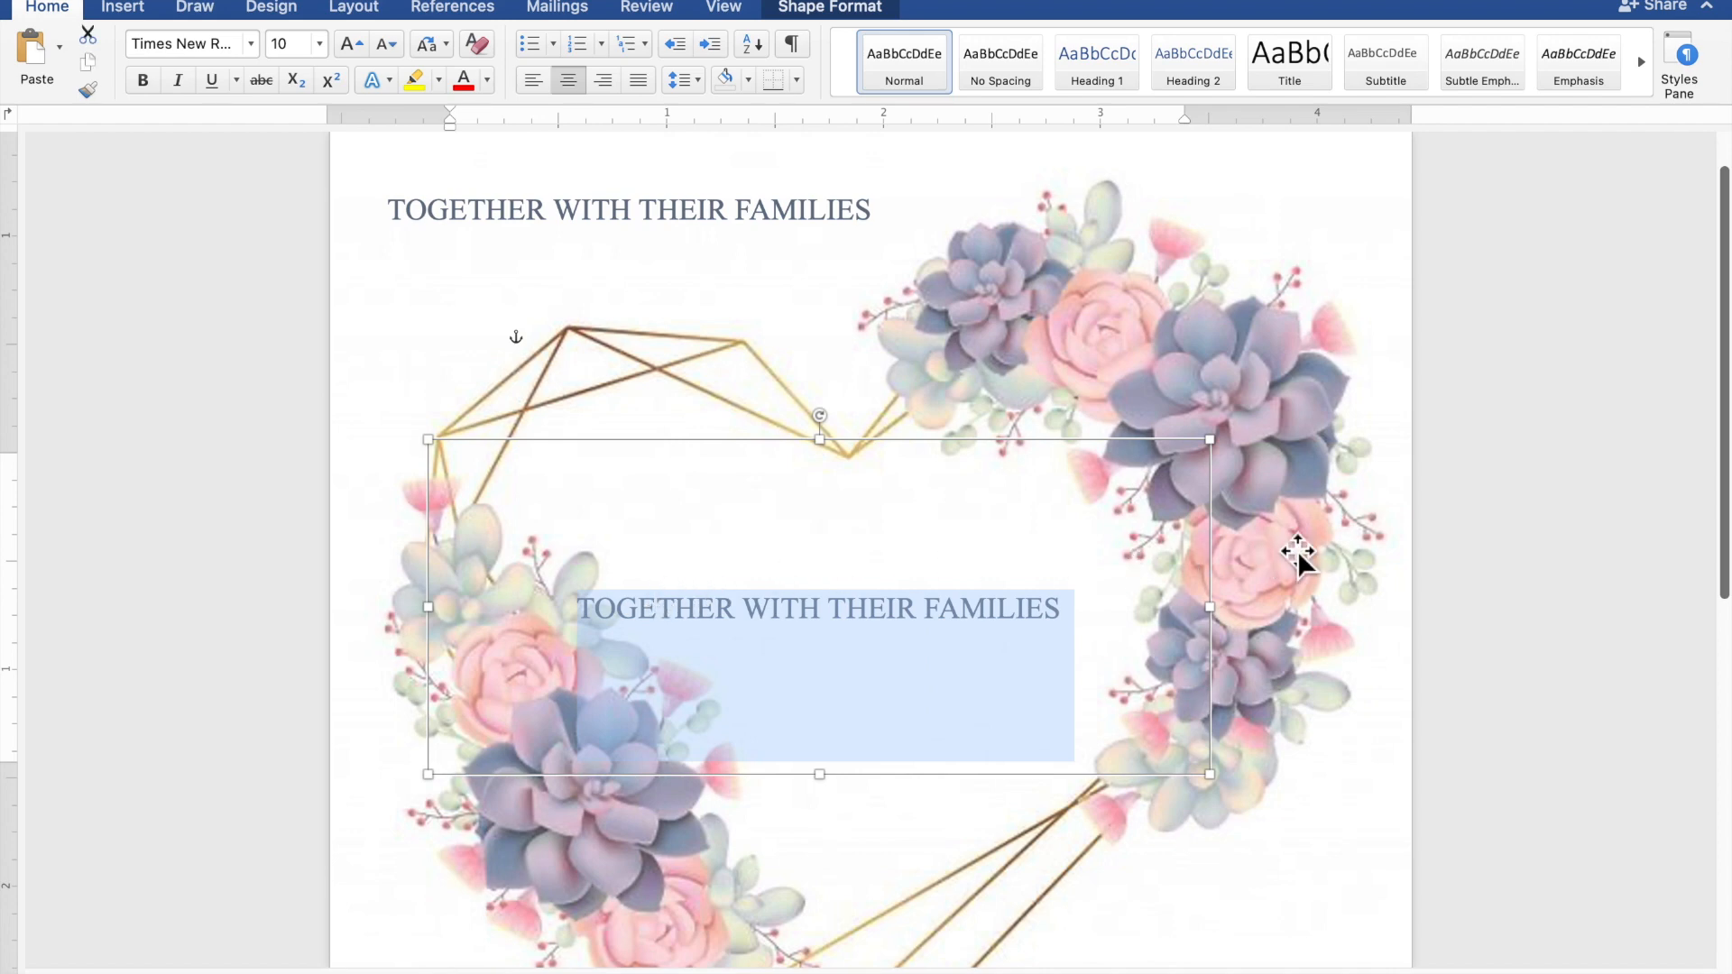
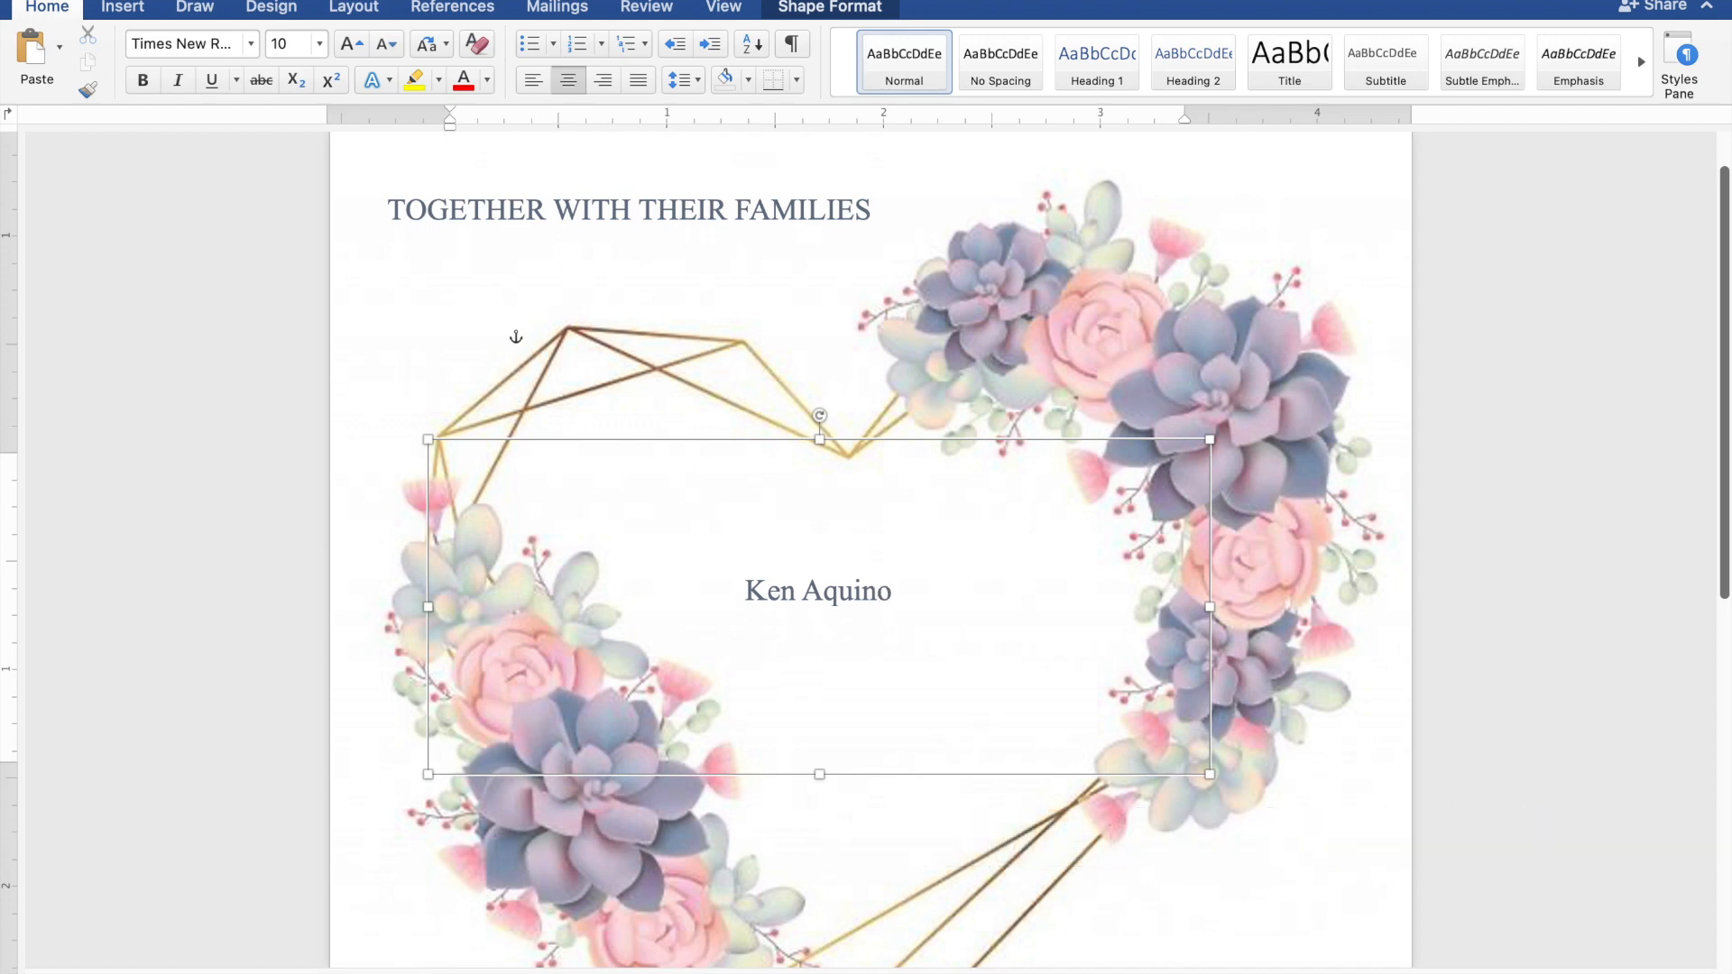
Replace the copied text with the groom's name, AND, and the bride's name on separate lines
type("AND")
key("Return")
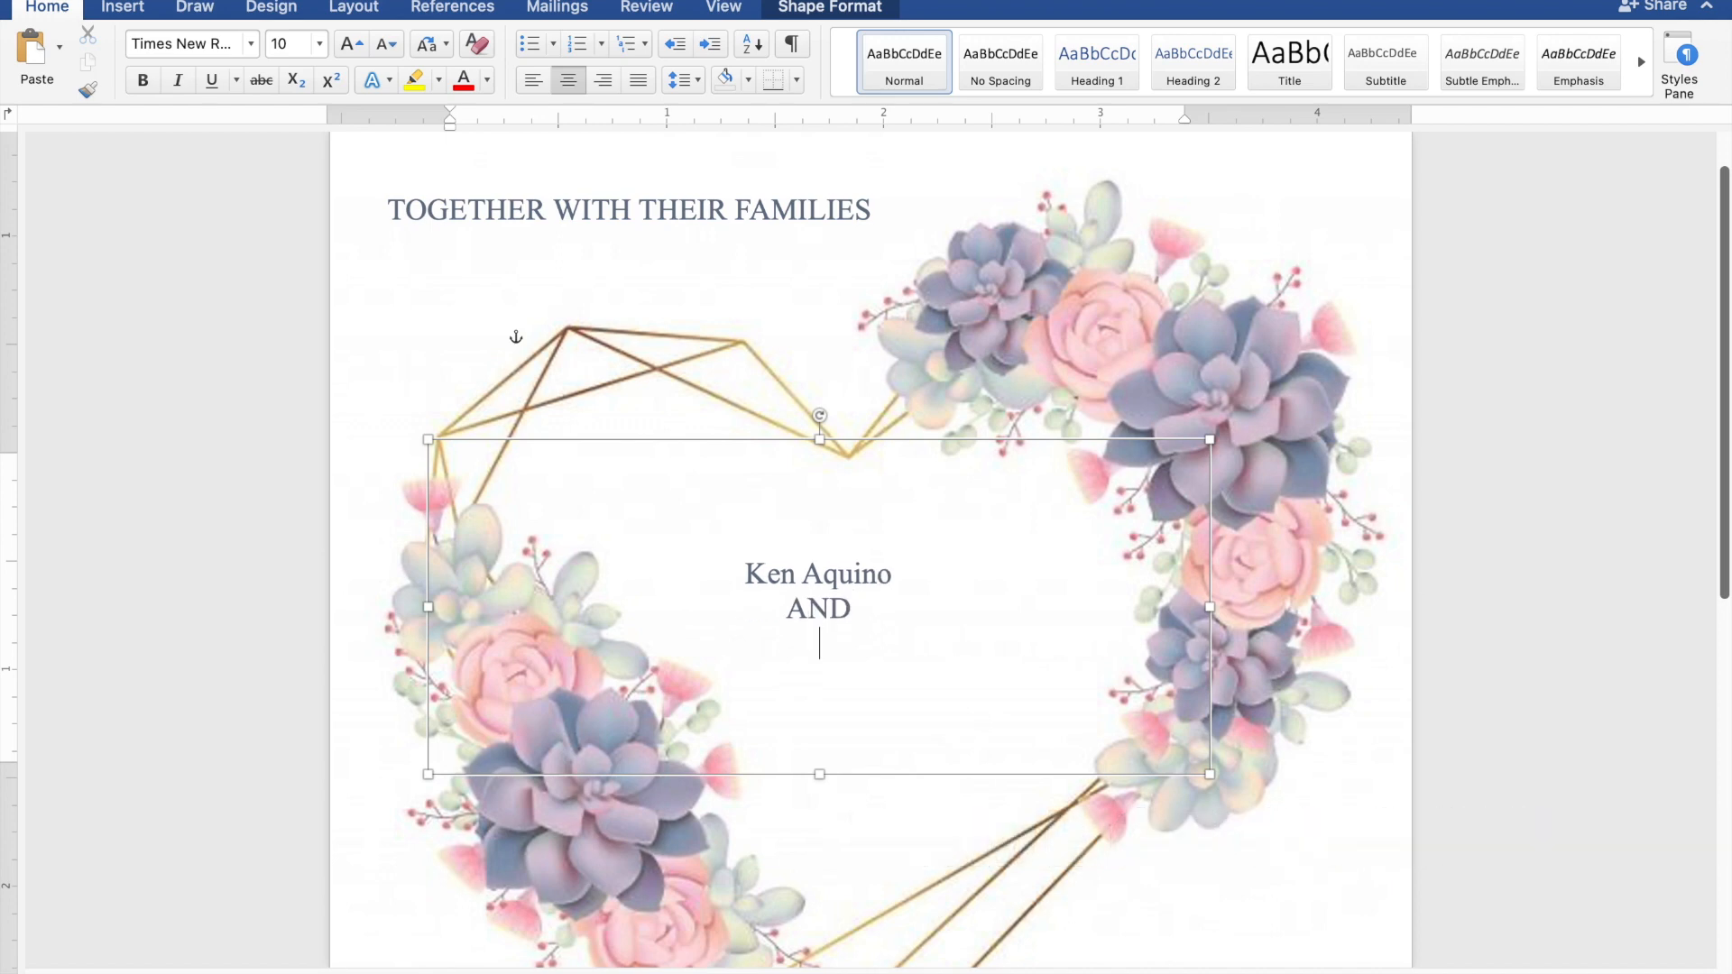
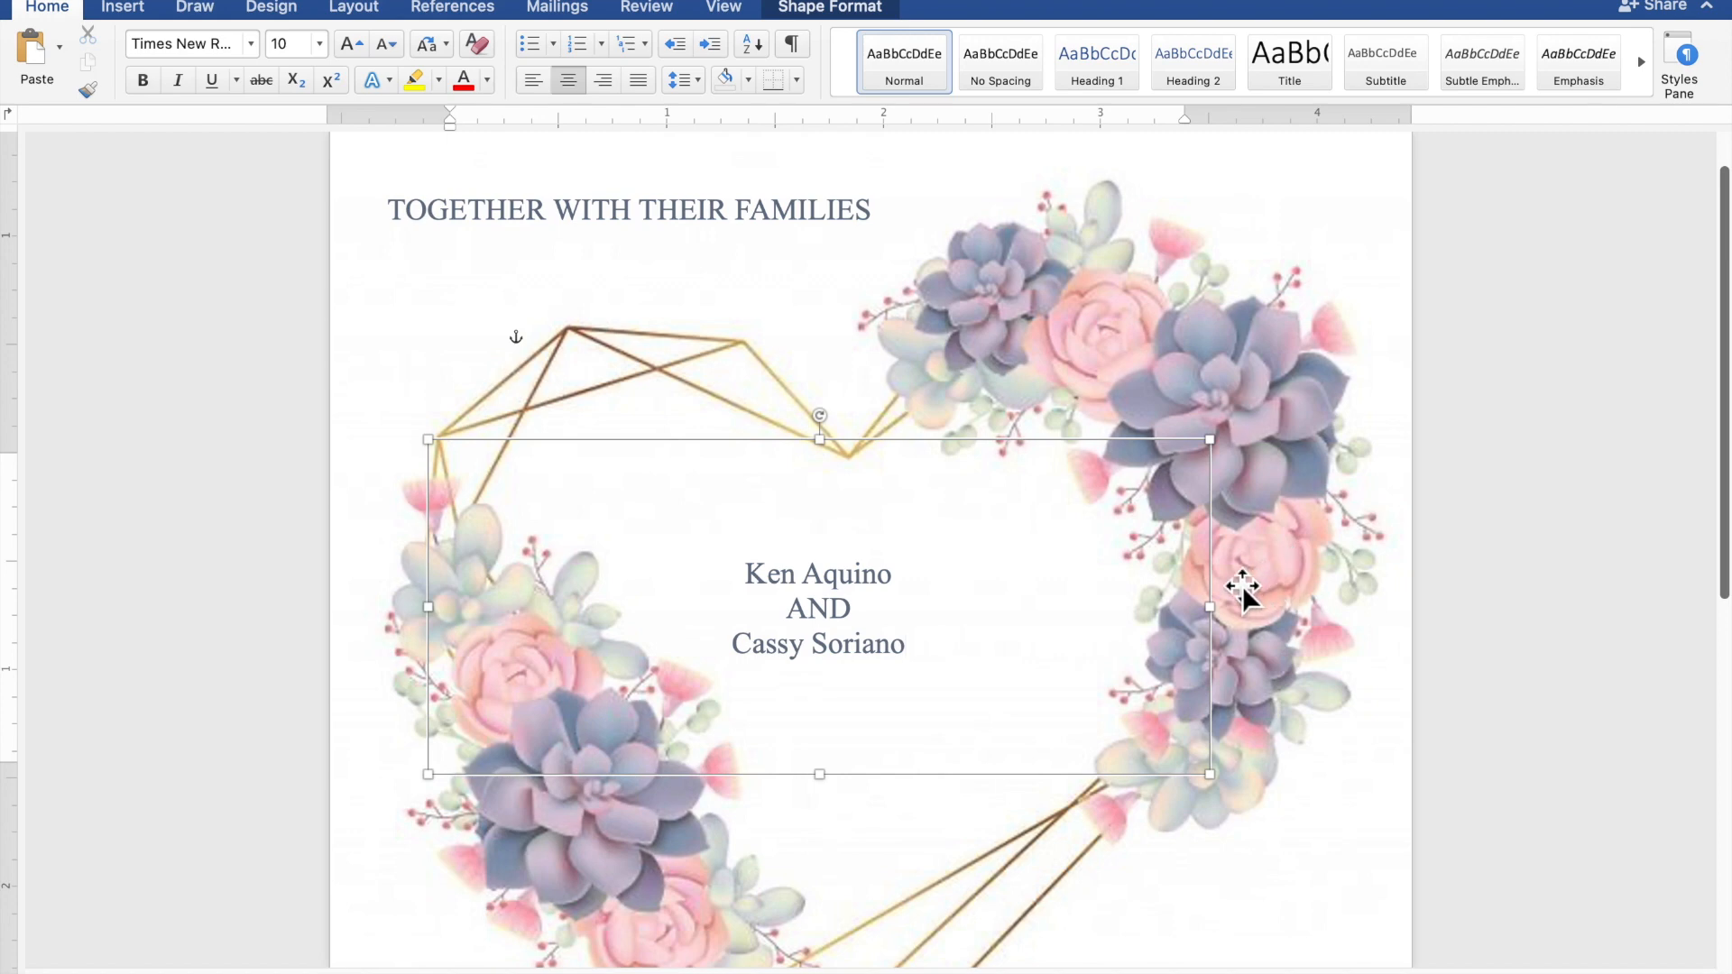
left_click_drag(938, 647, 772, 661)
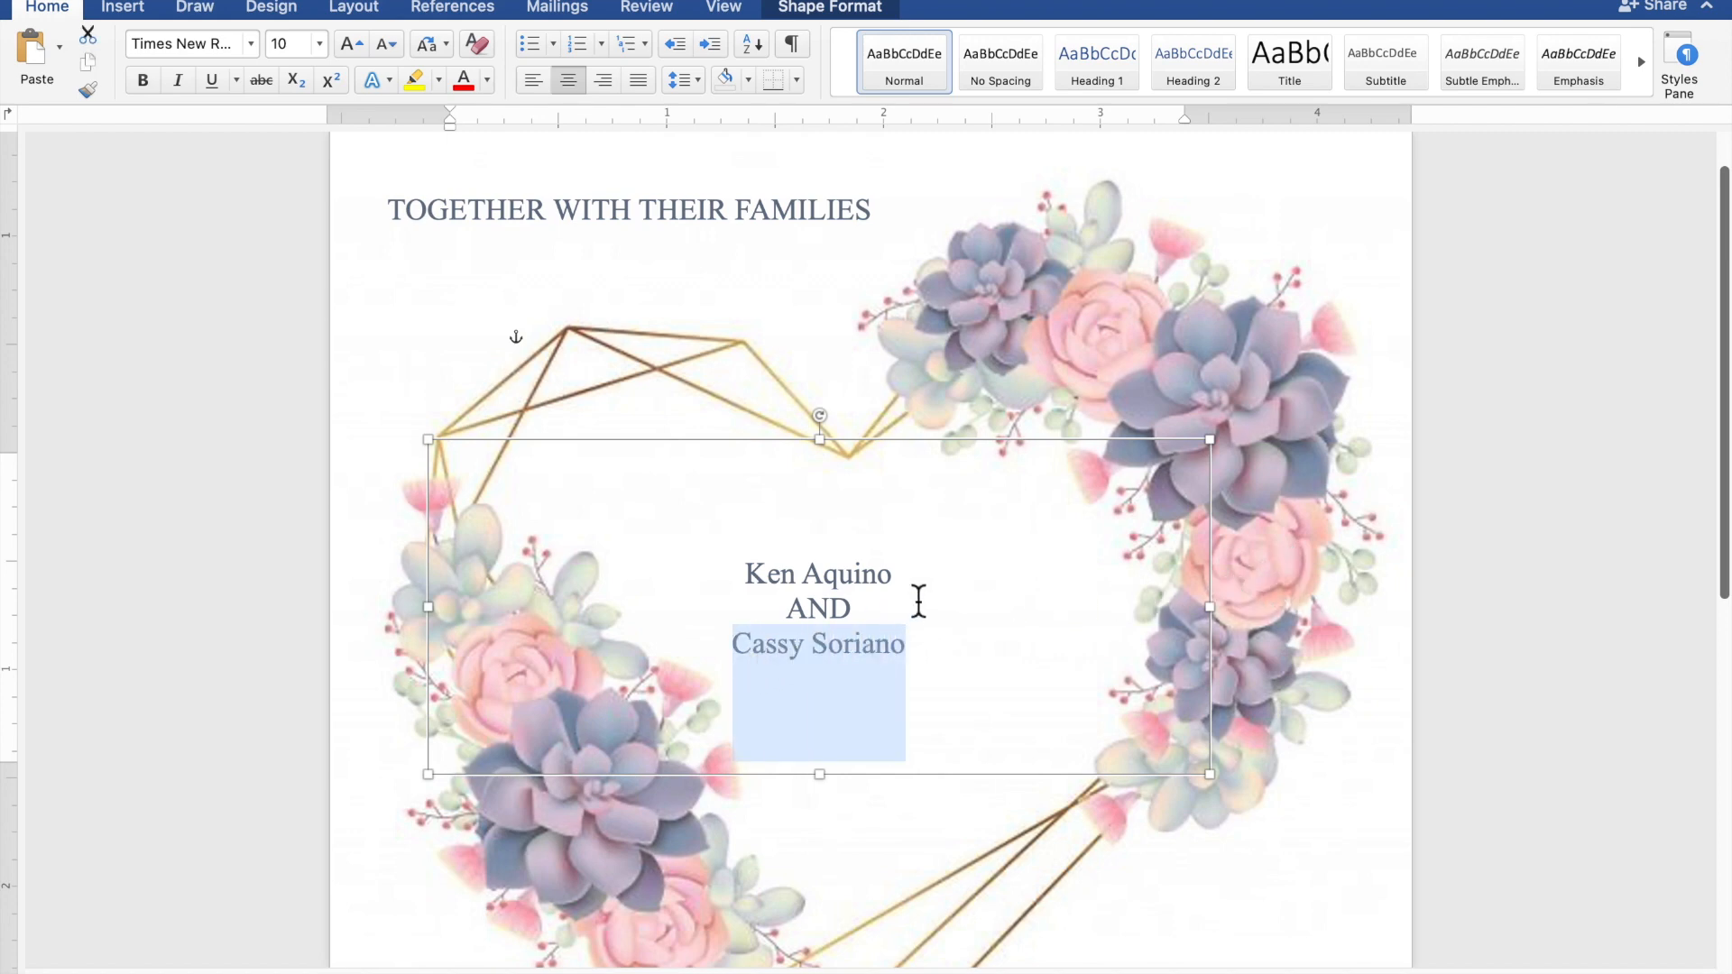
Set both names in Edwardian Script ITC at 35 pt and nudge the box right
left_click_drag(887, 581, 766, 585)
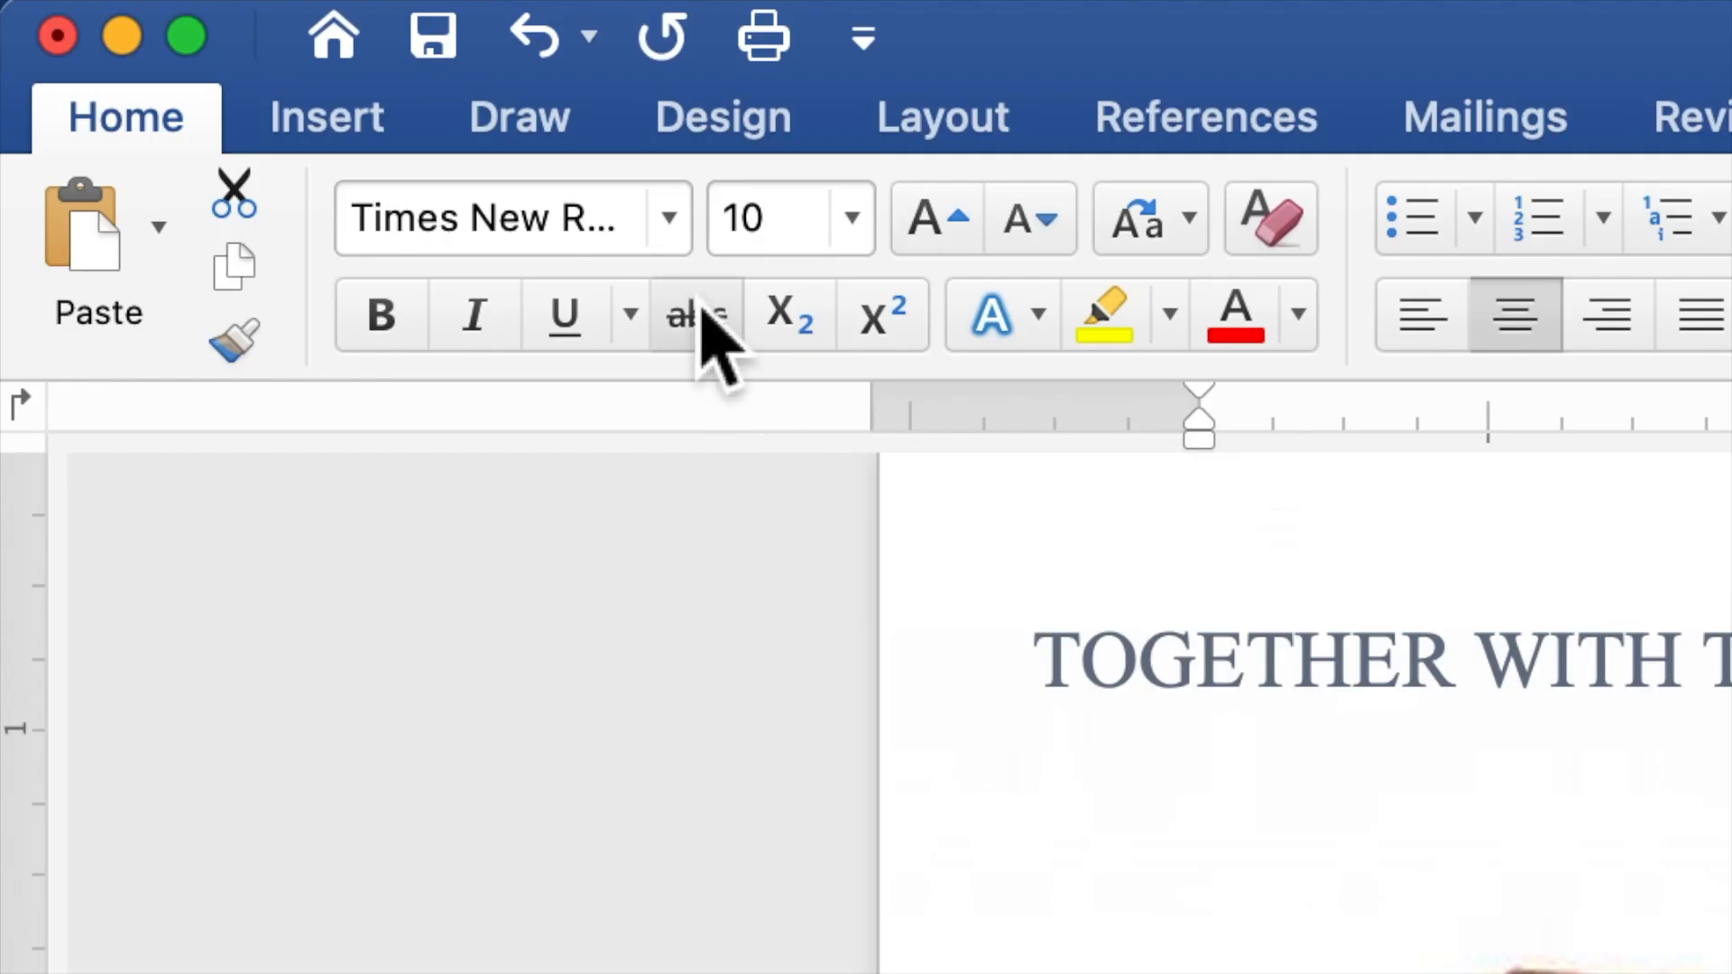
left_click(668, 220)
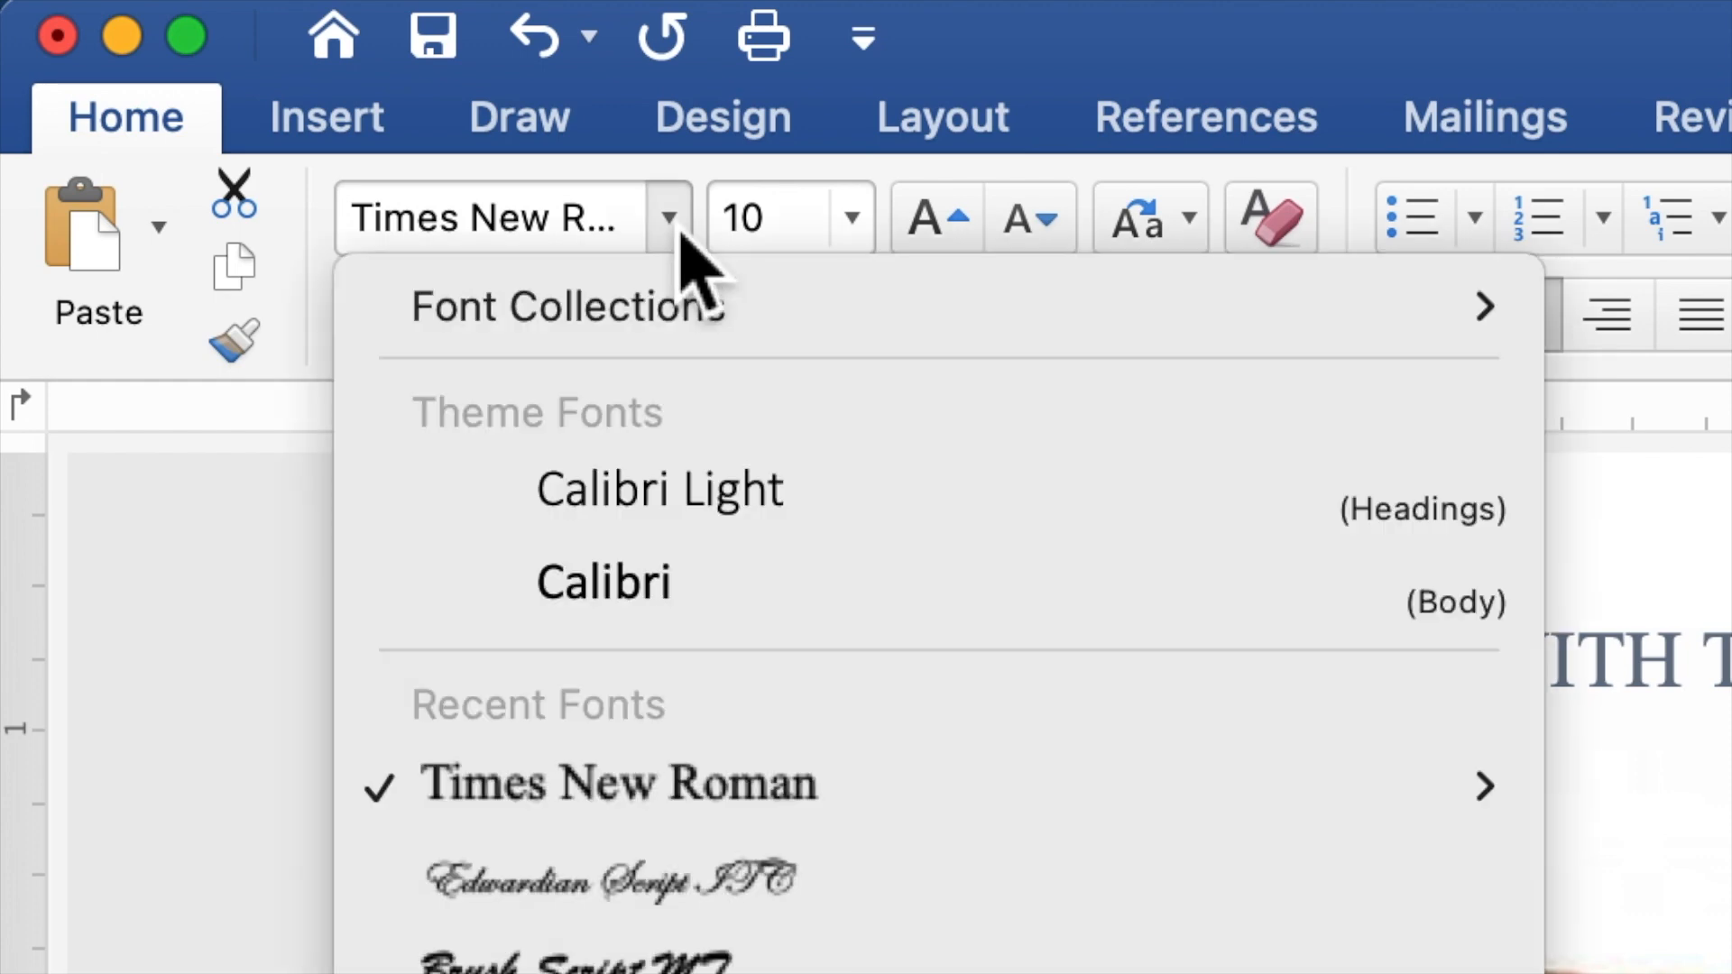
left_click(798, 884)
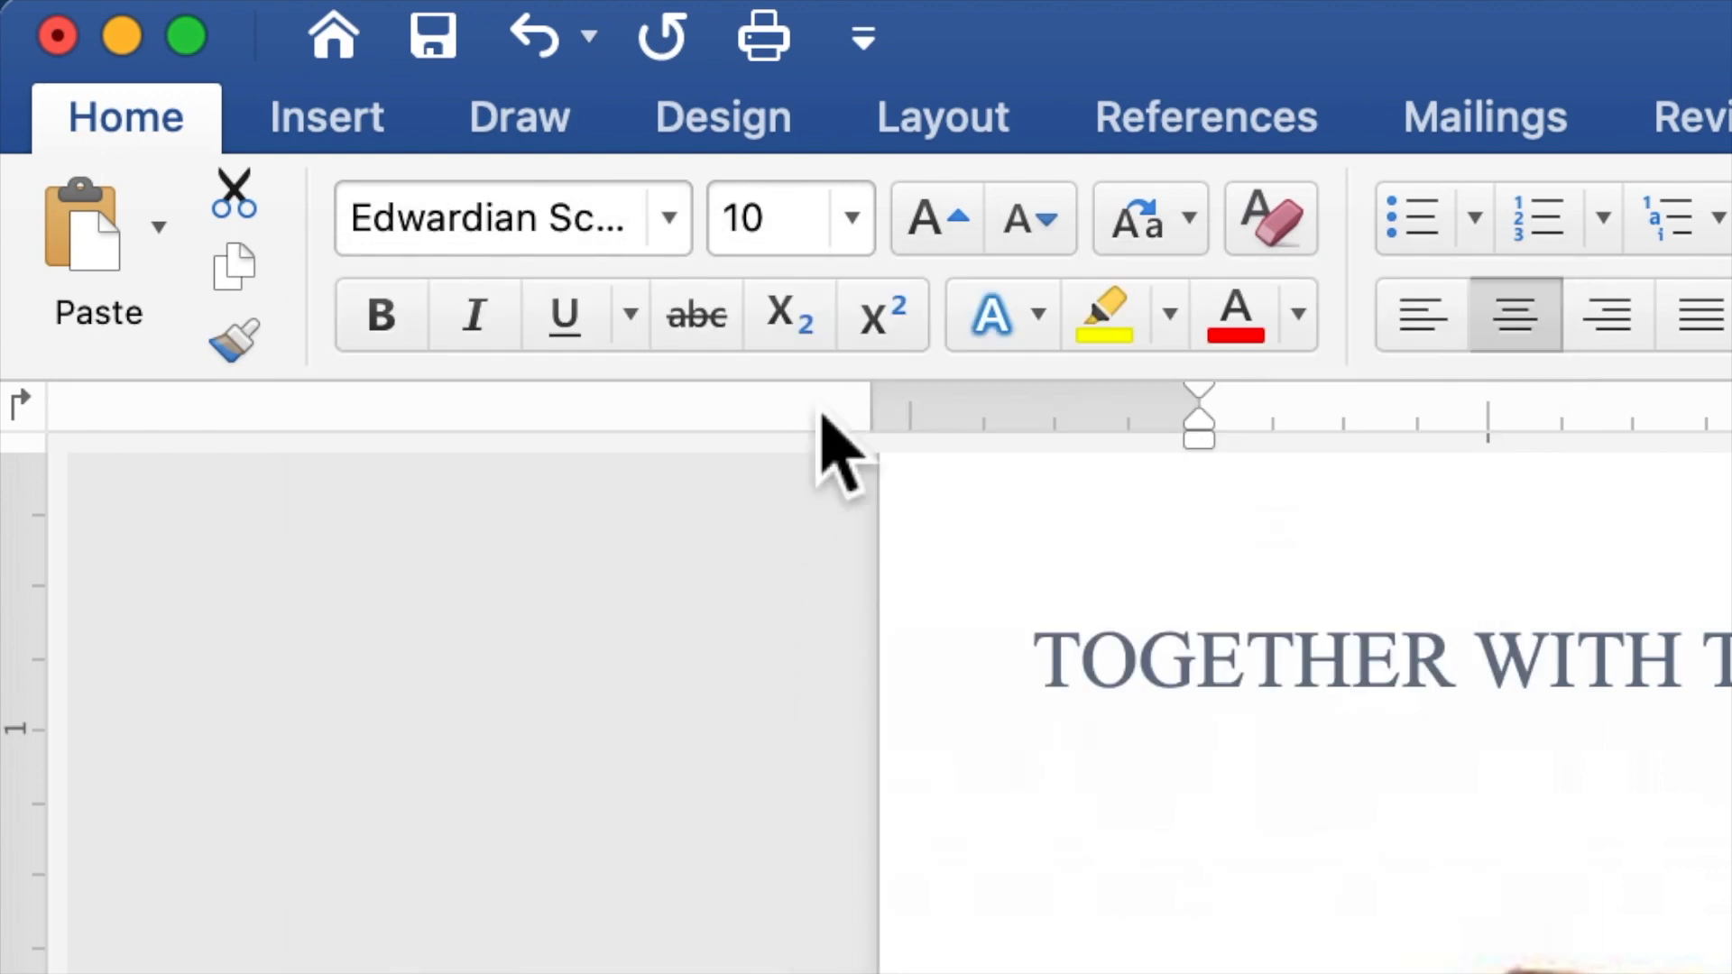
left_click(817, 233)
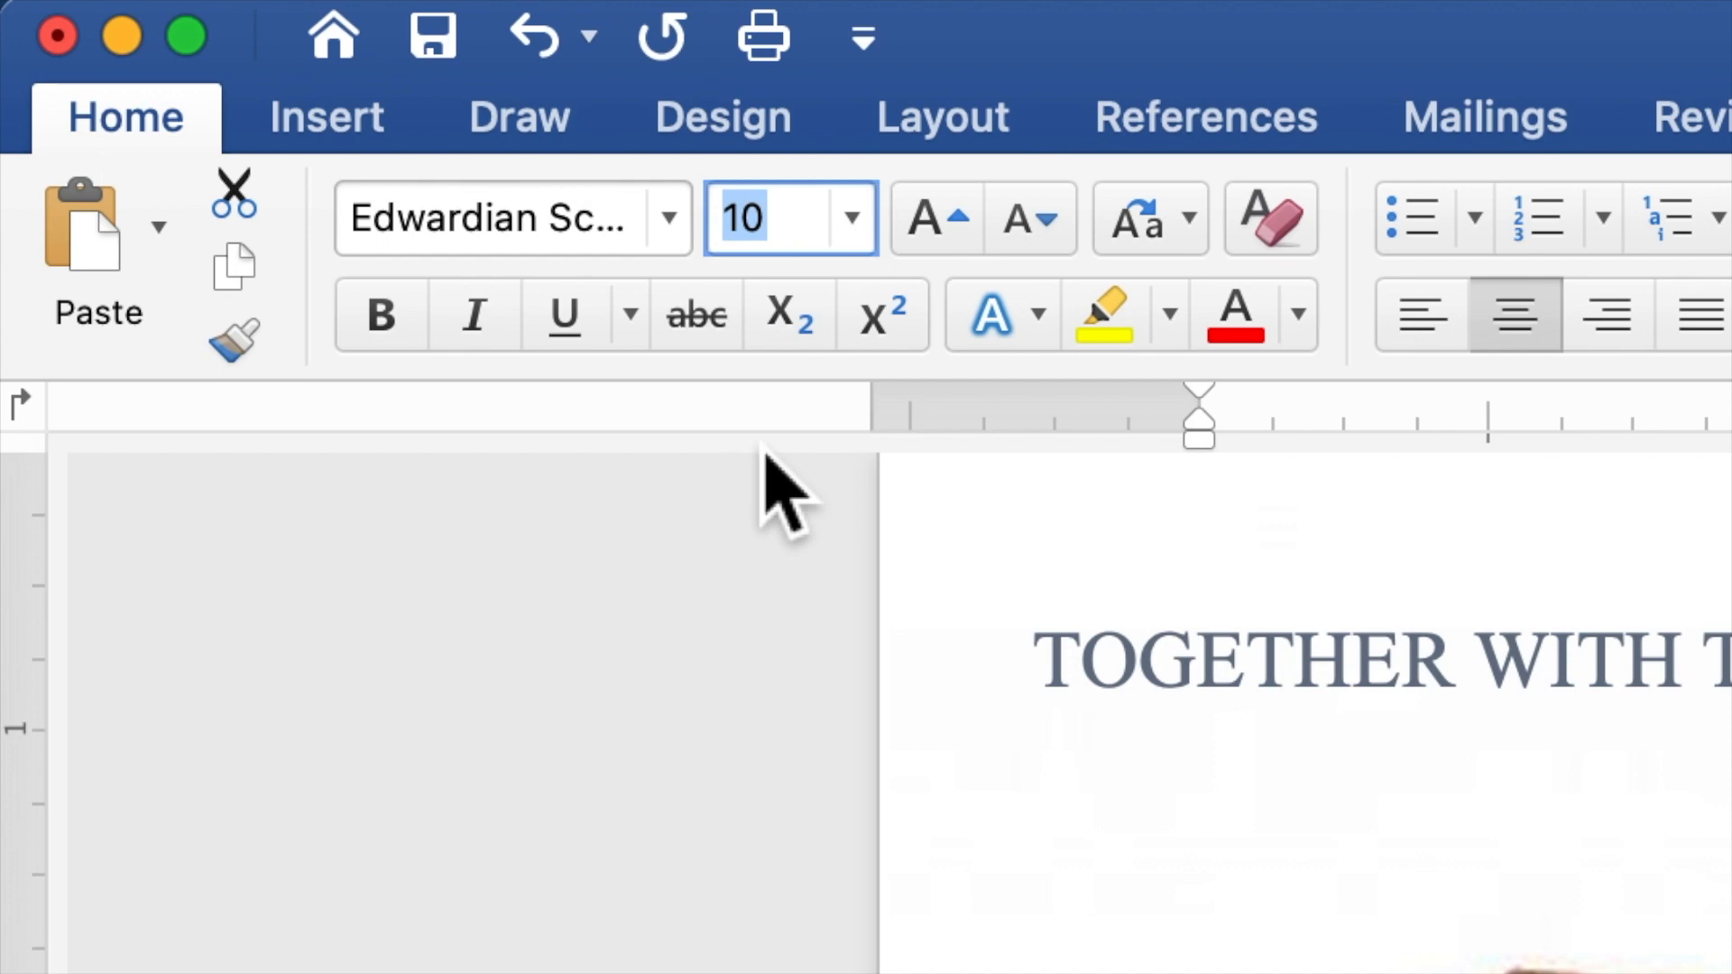
type("35")
key("Return")
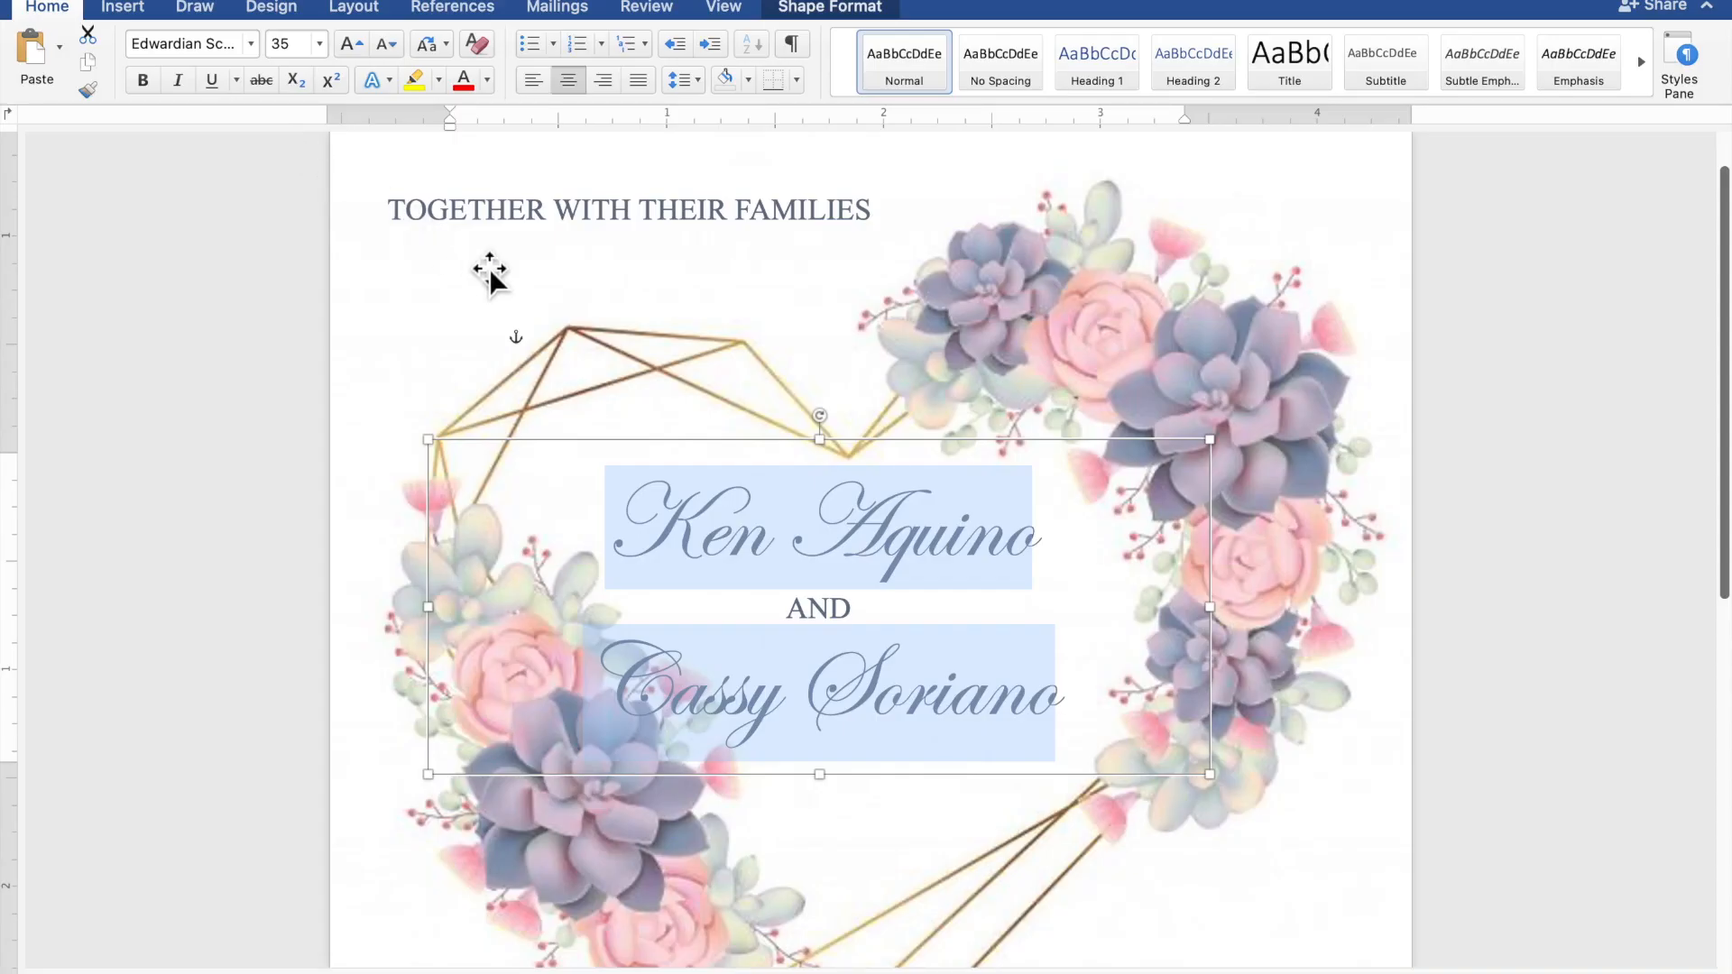
left_click_drag(912, 452, 988, 438)
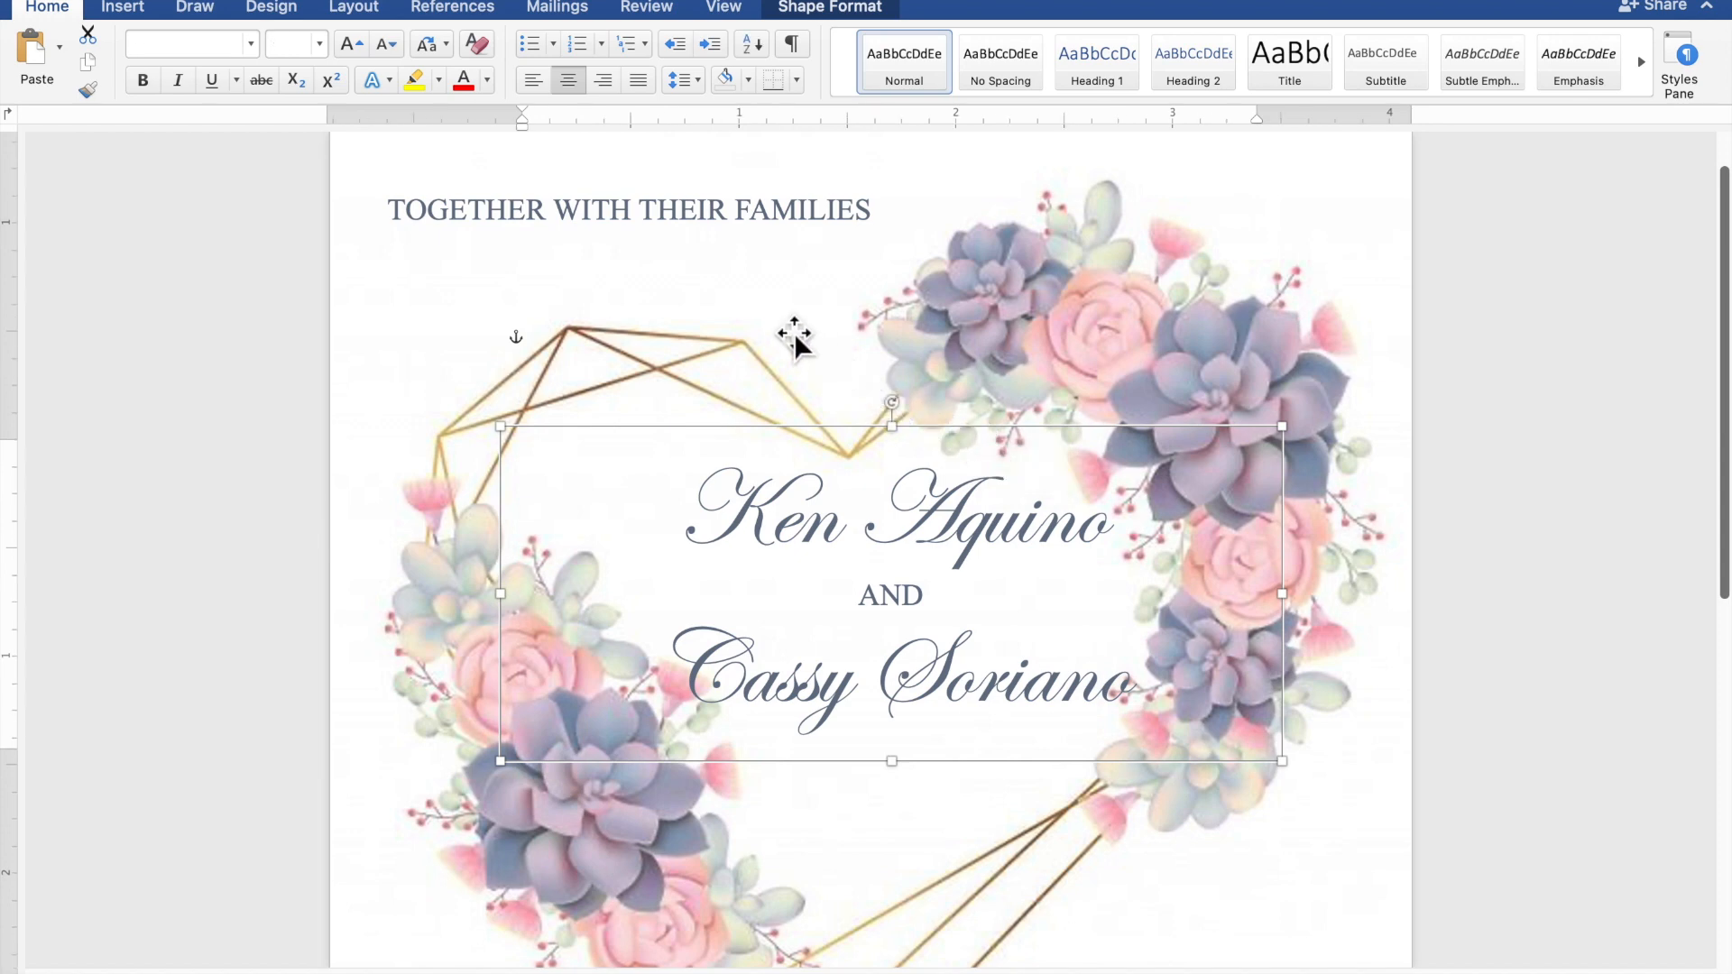
Copy the top TOGETHER WITH THEIR FAMILIES box, paste a third copy, and drag it down the page
left_click(691, 209)
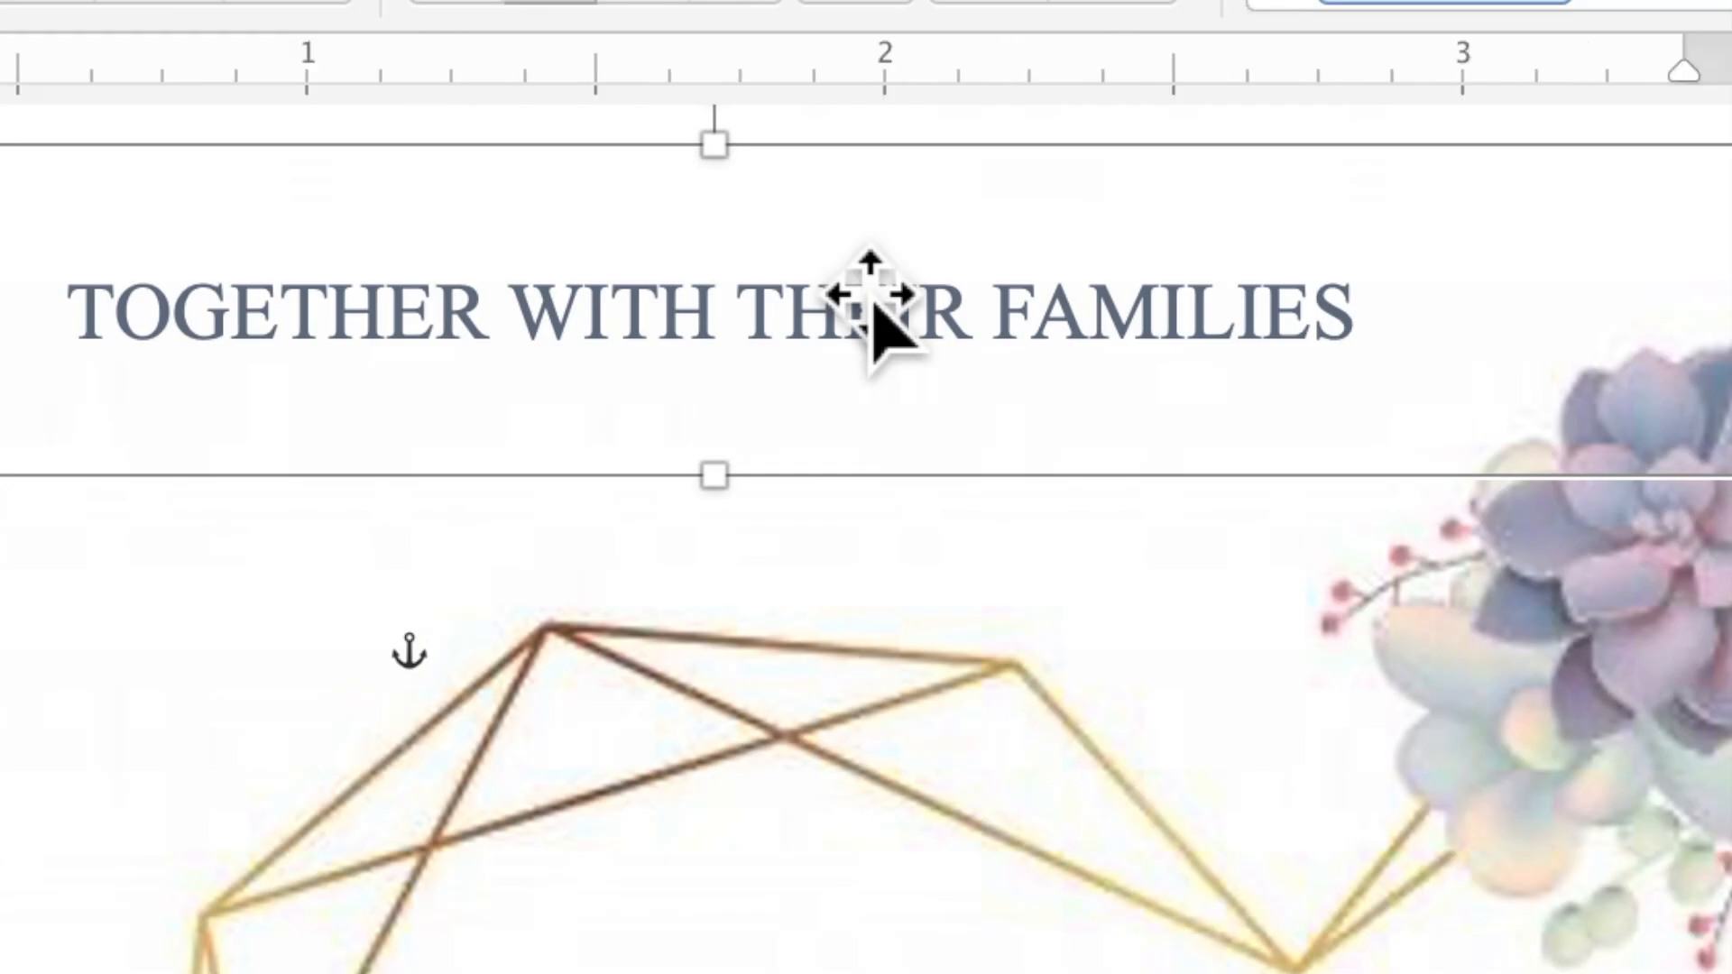
right_click(846, 273)
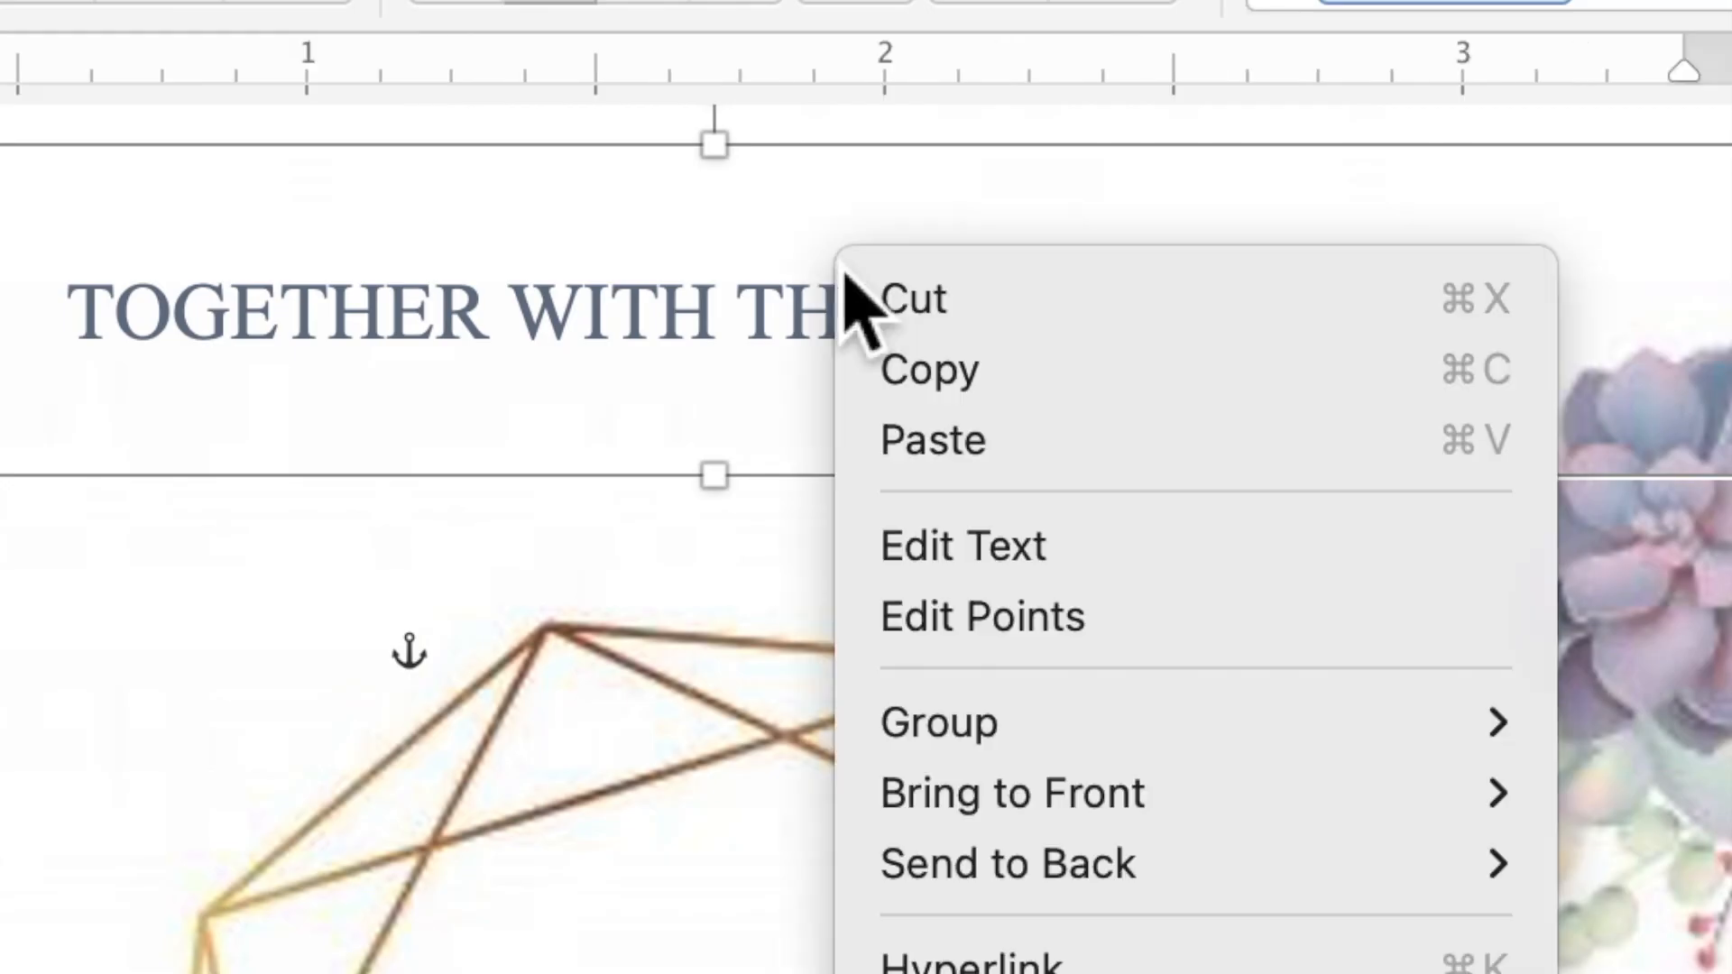
left_click(913, 386)
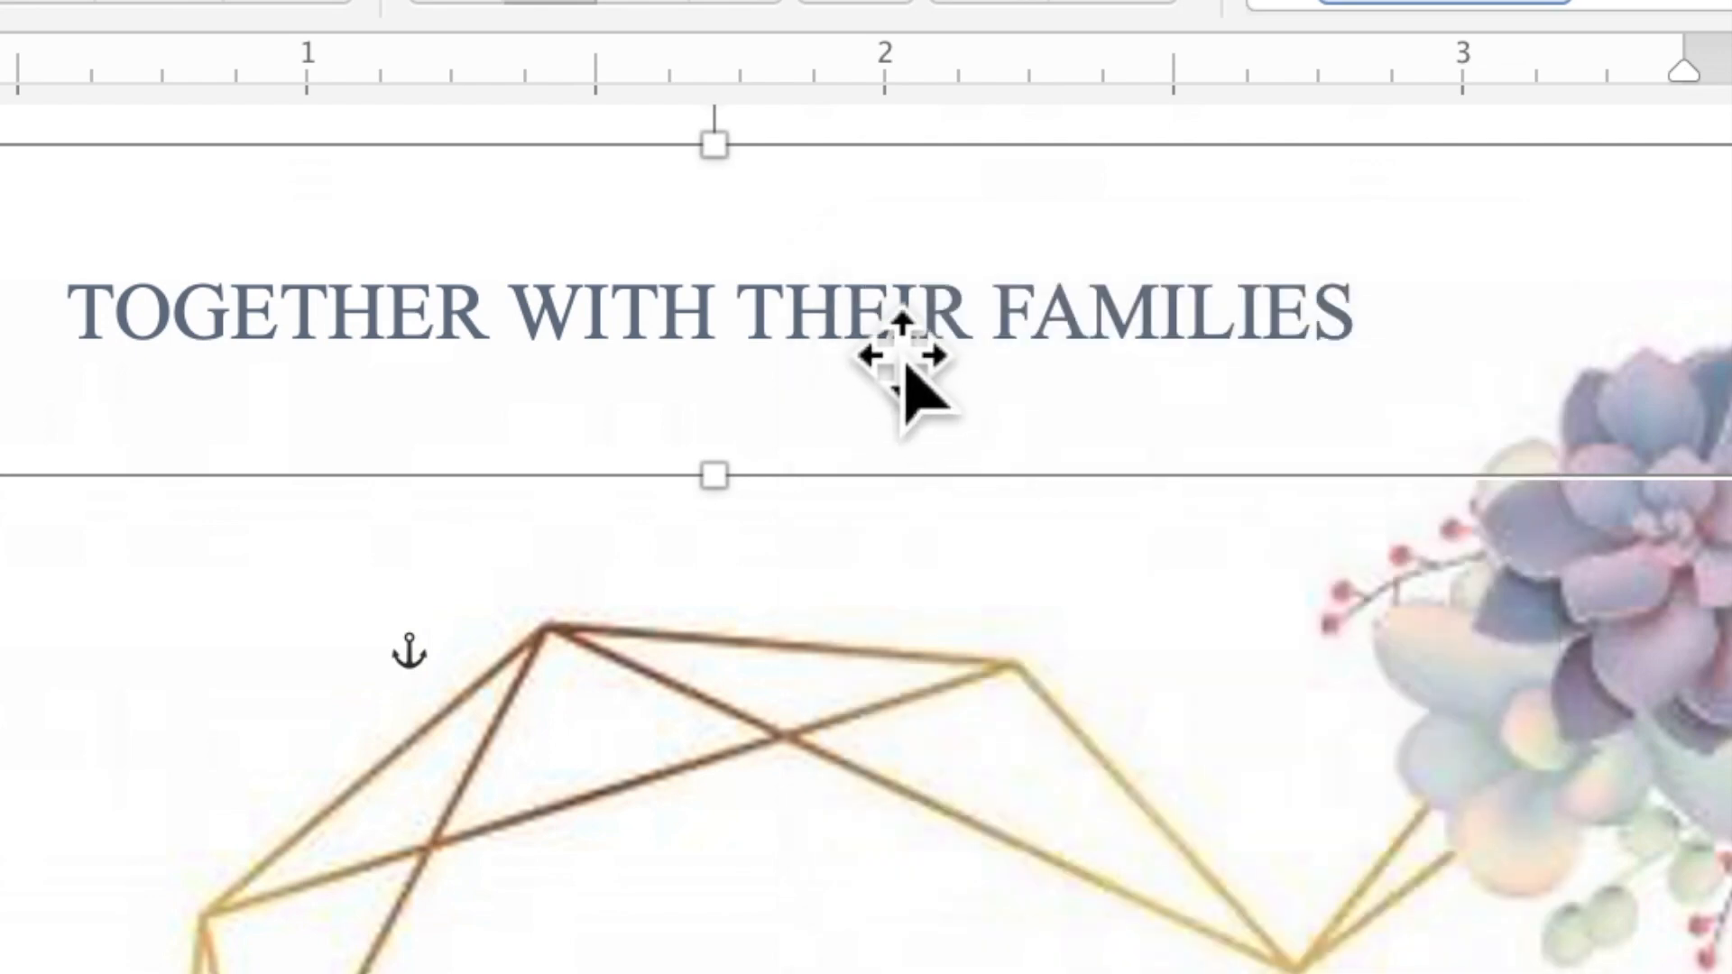
right_click(873, 334)
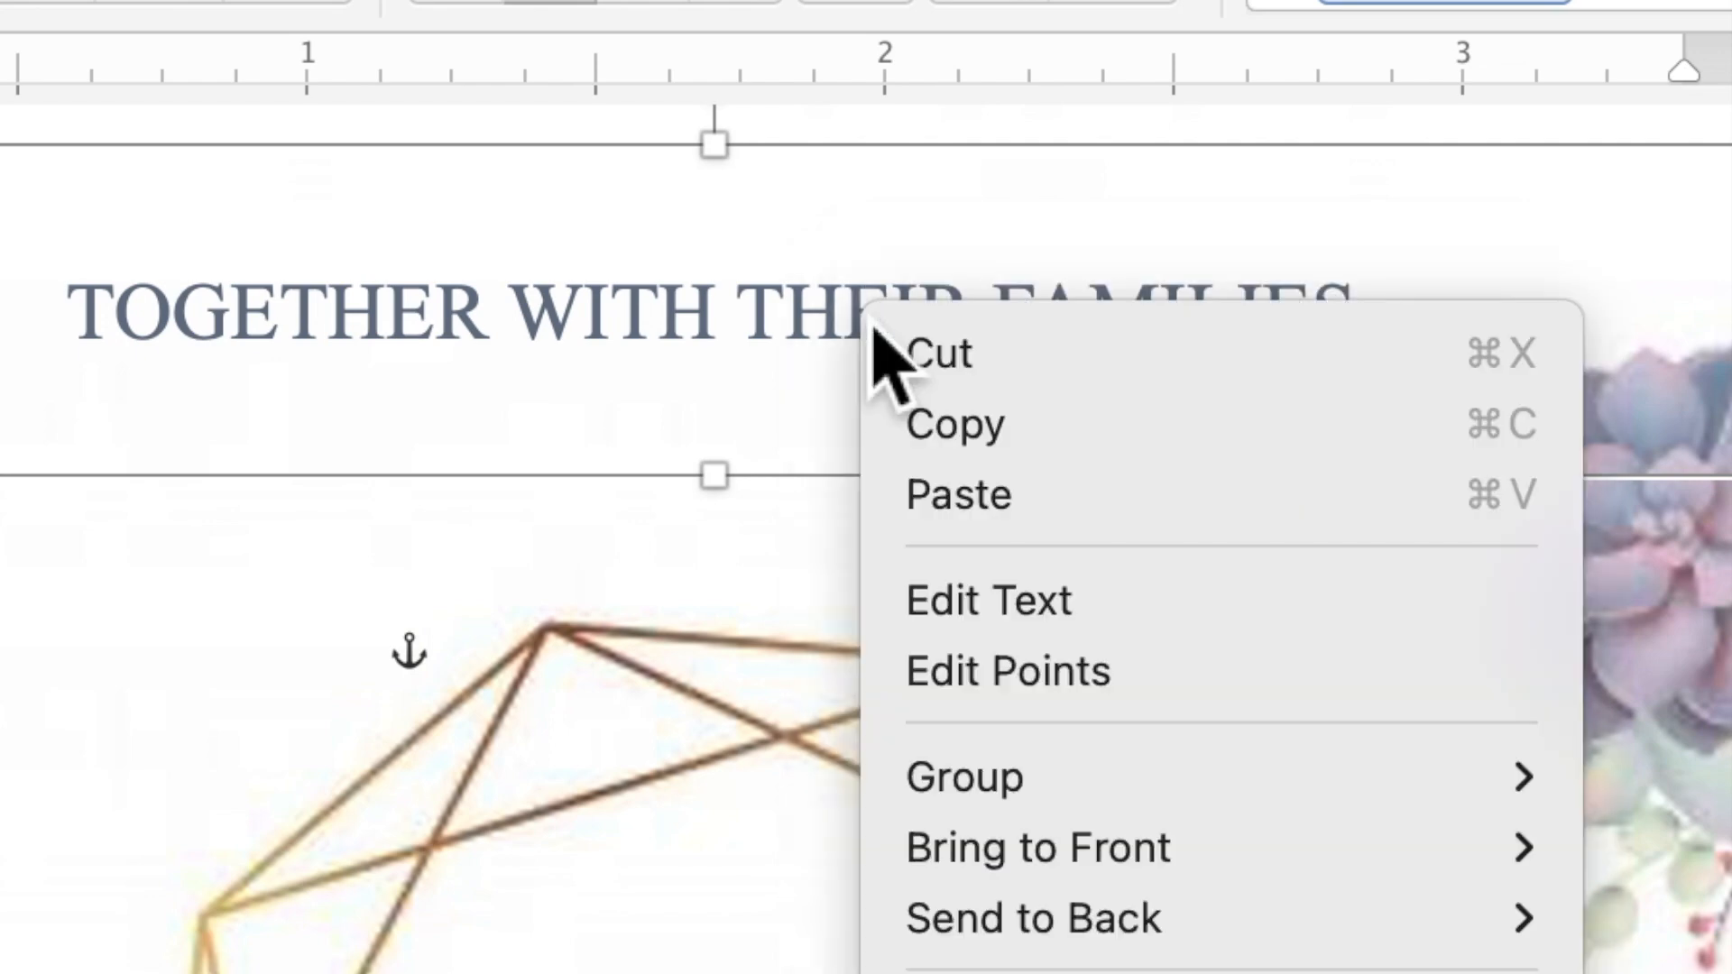
left_click(958, 498)
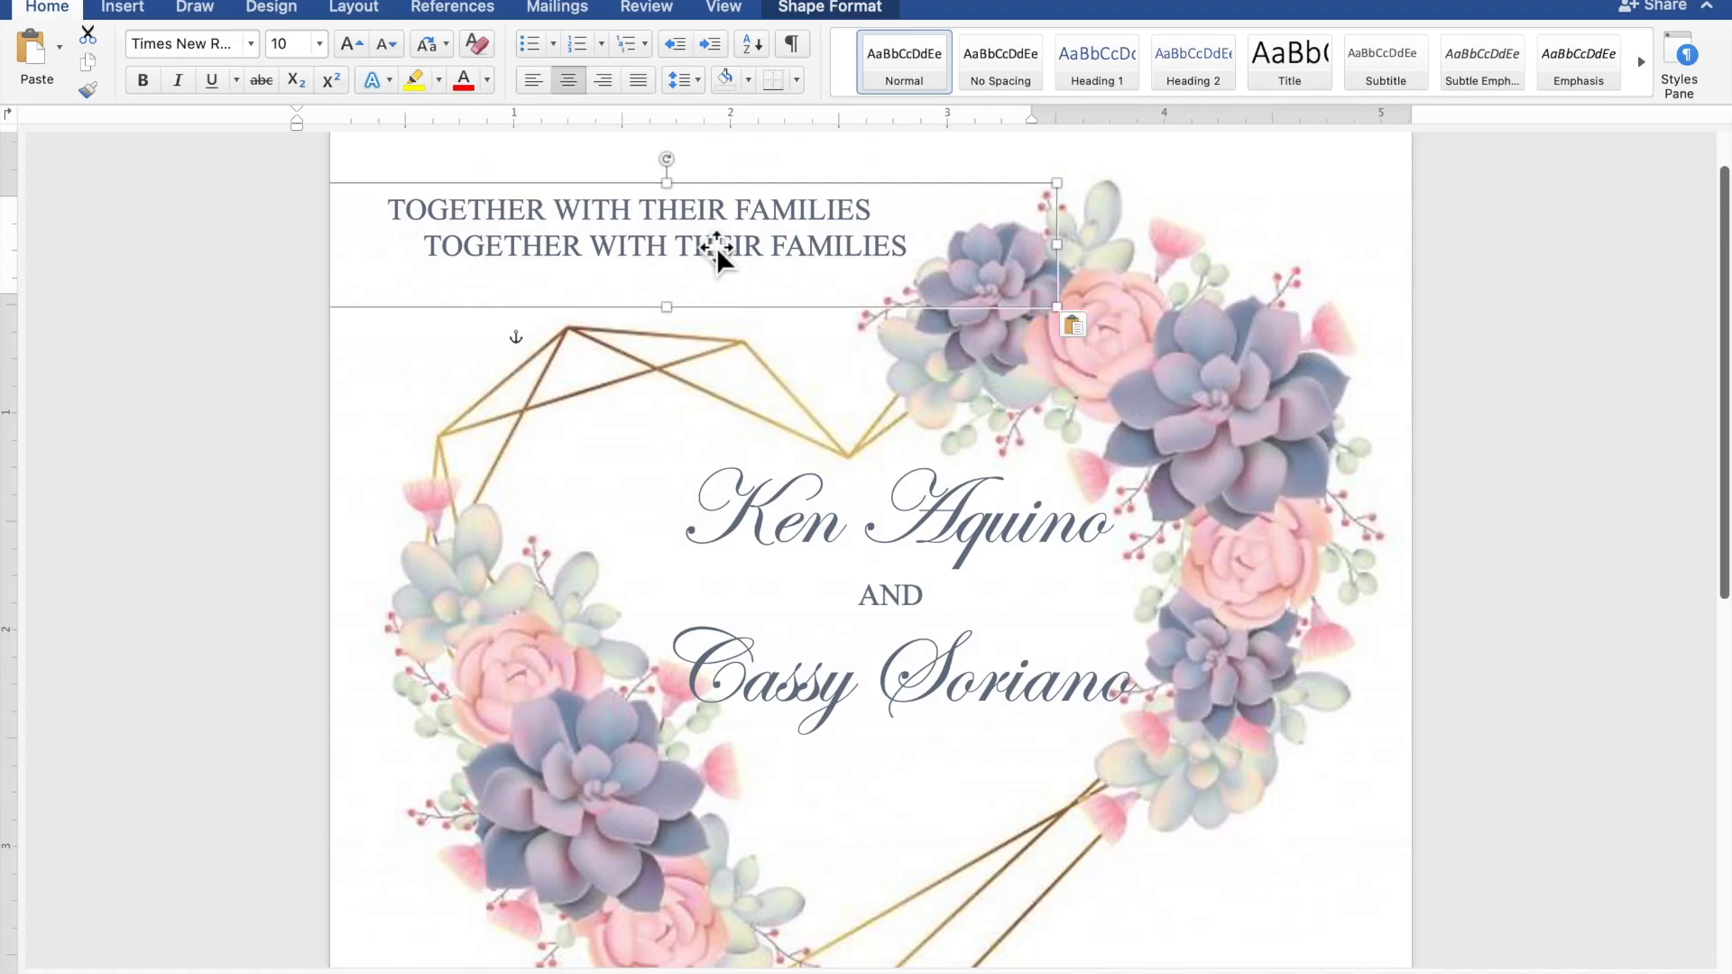
left_click_drag(716, 247, 936, 958)
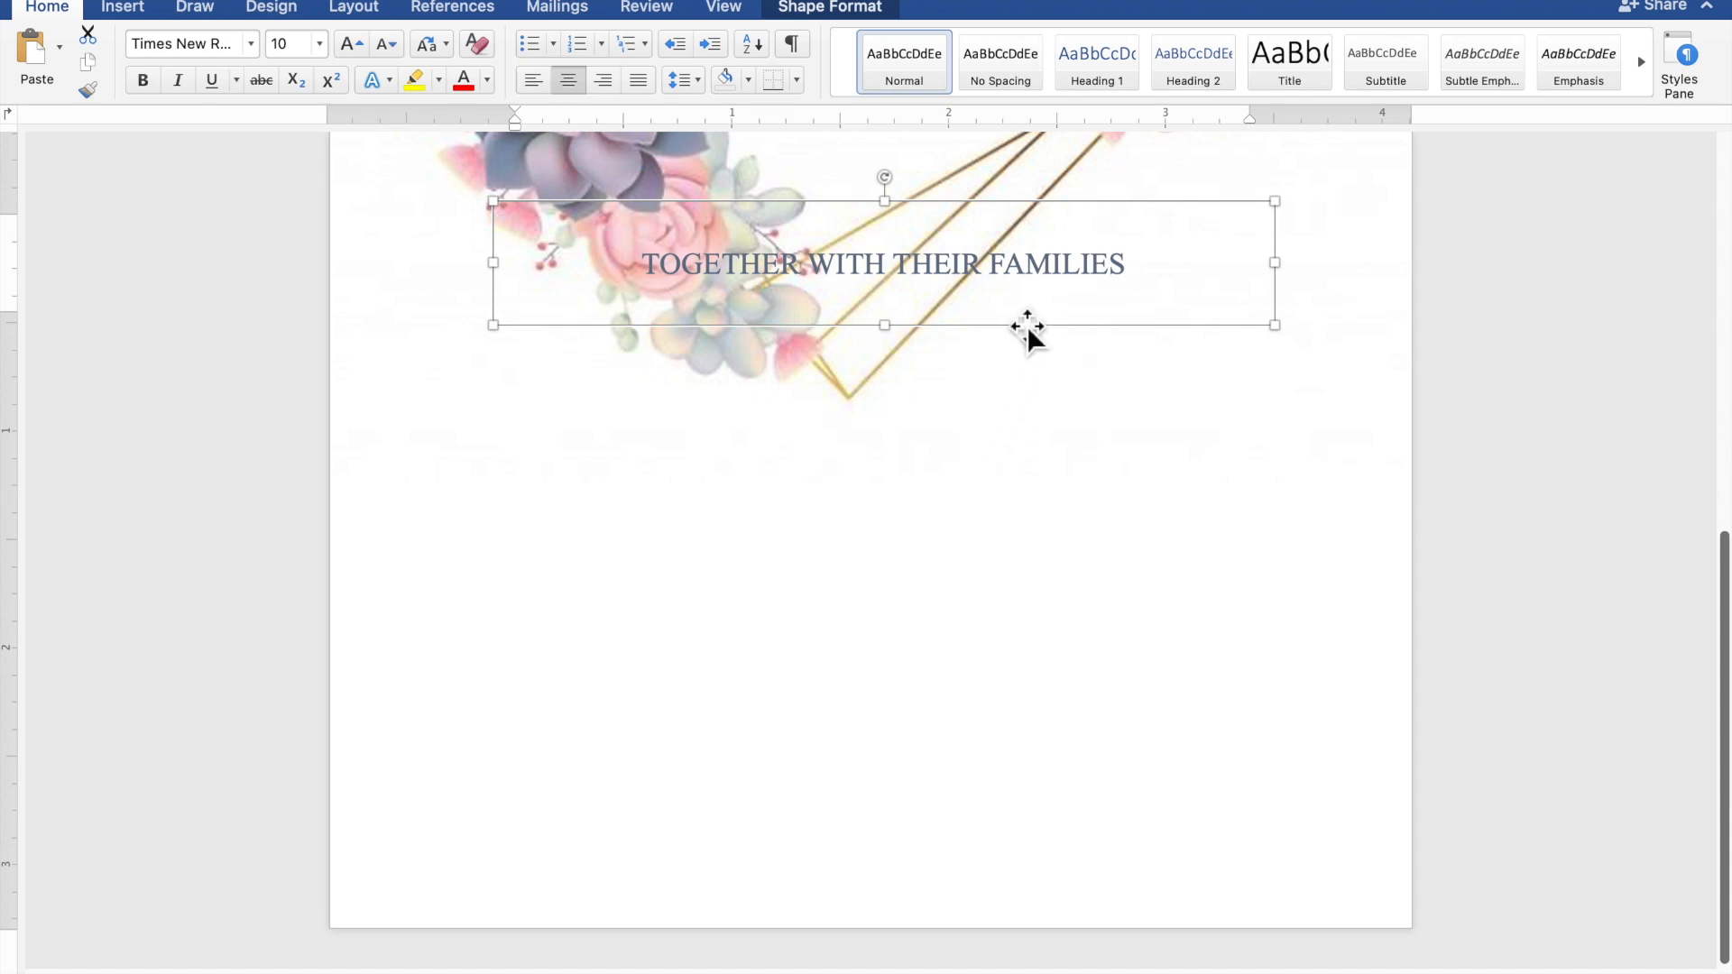
Place the third box below the heart frame, enlarge it to 4.32 by 2.34 inches, and select its line
left_click_drag(1025, 340, 938, 496)
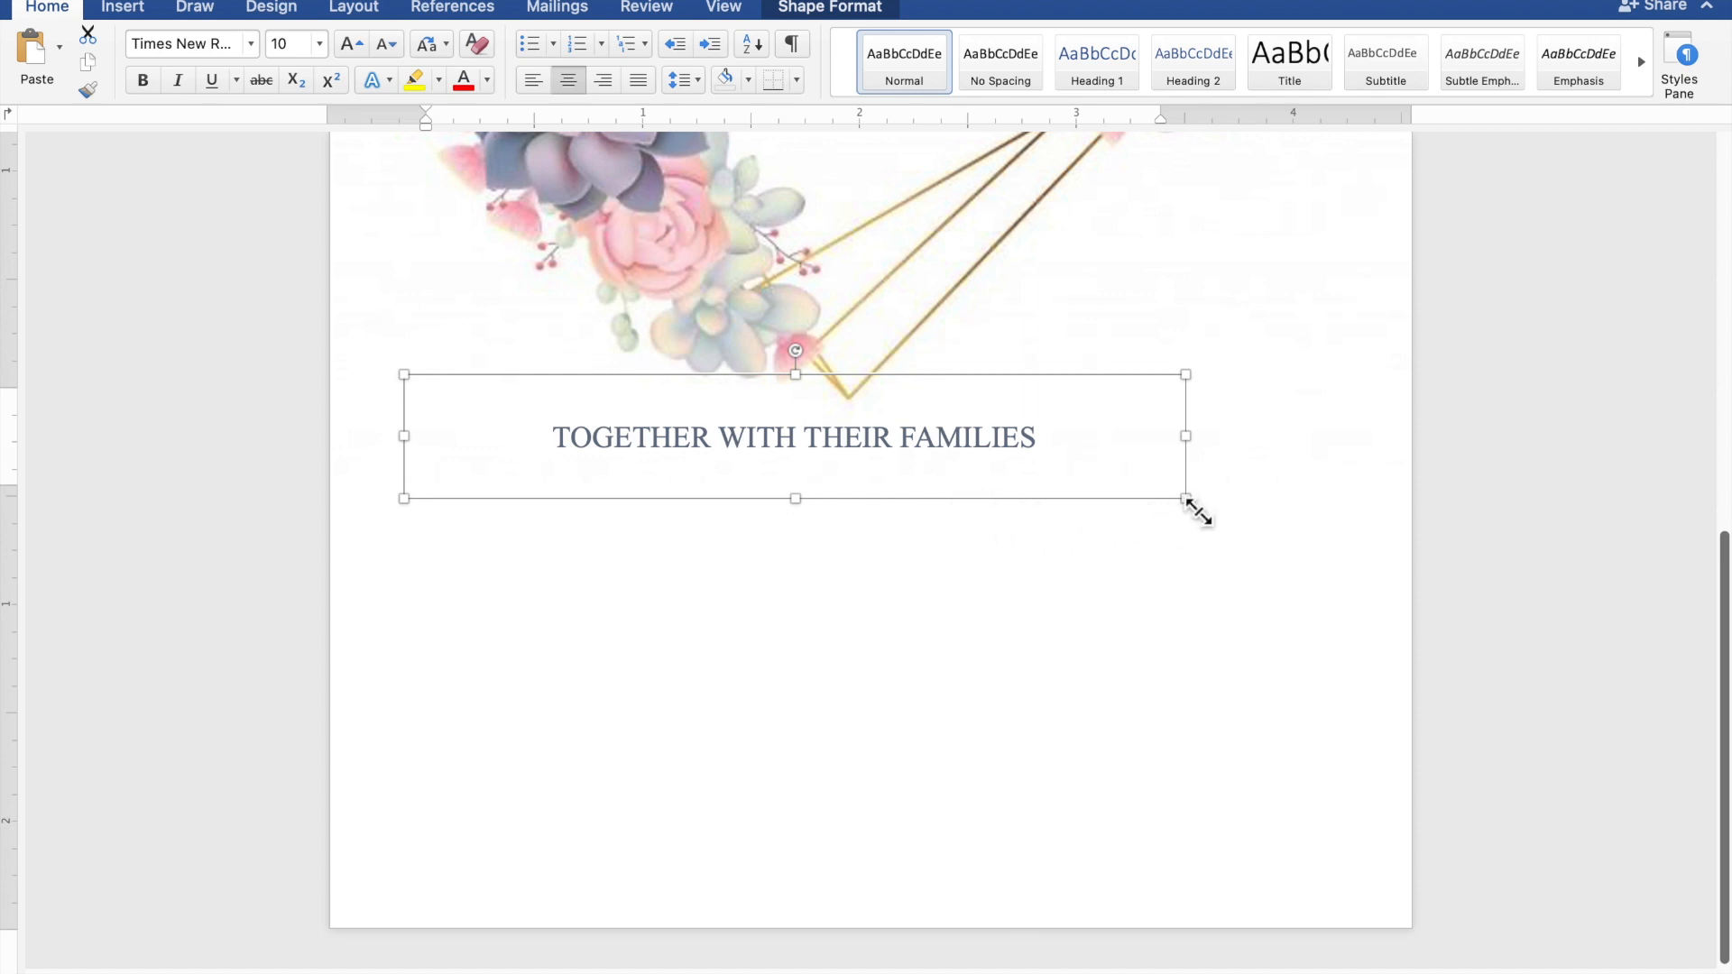
left_click_drag(1189, 501, 1343, 884)
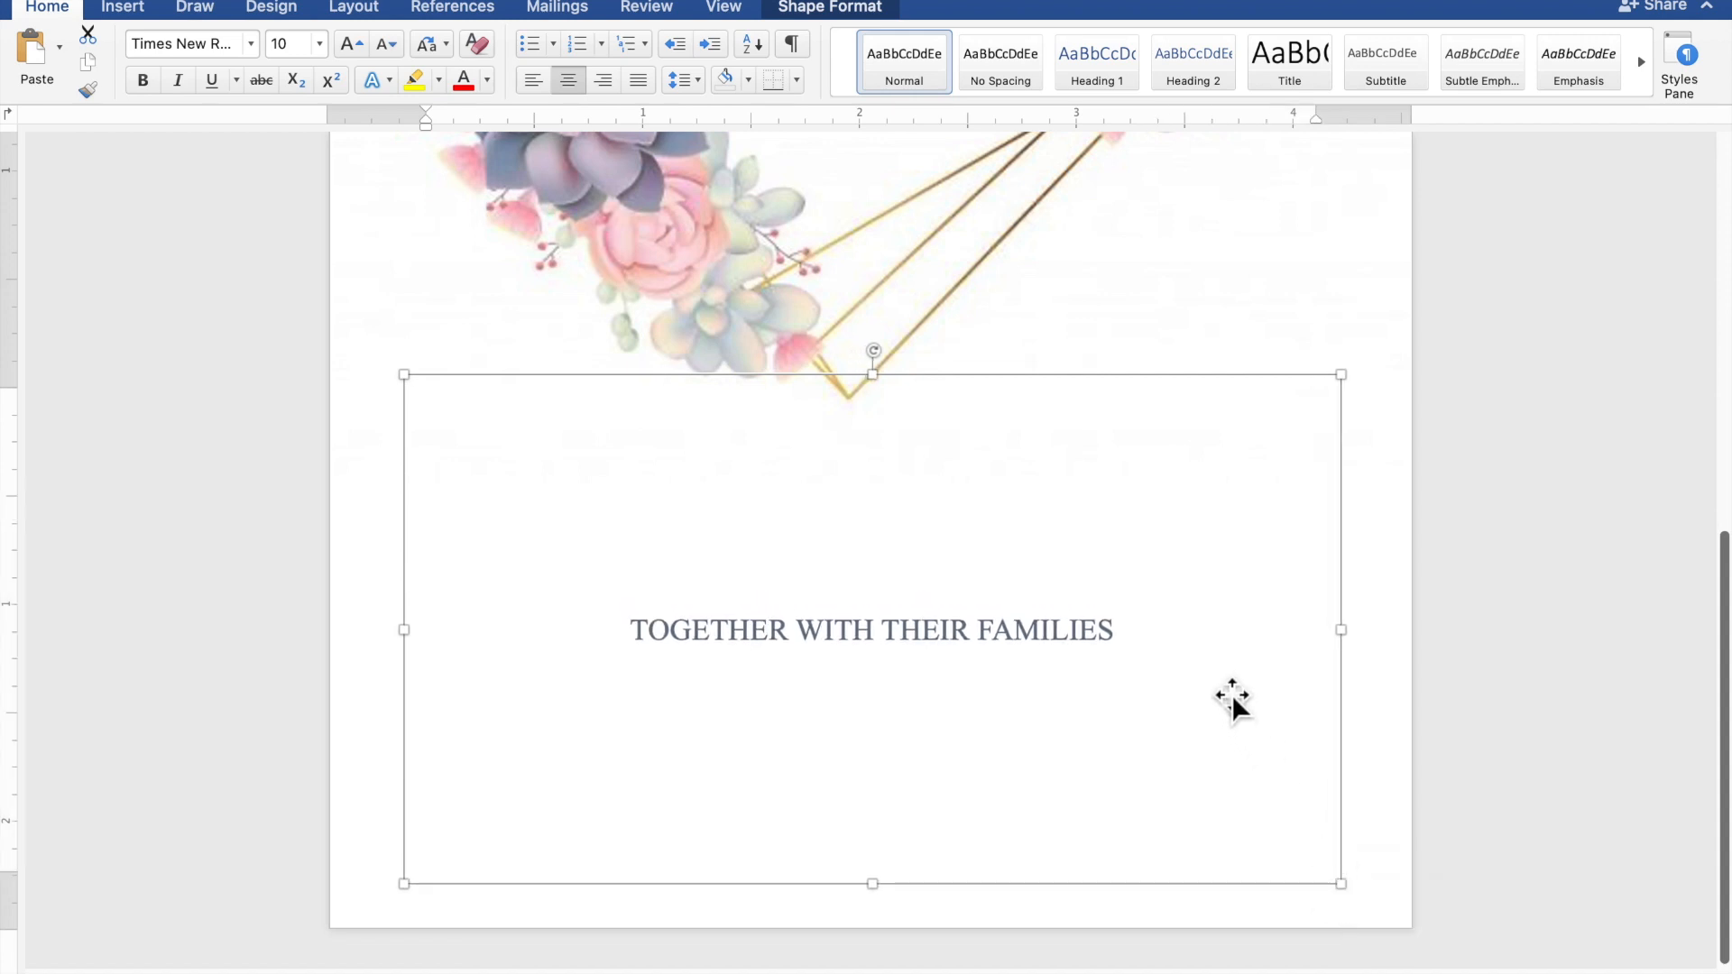
left_click_drag(1098, 658, 721, 651)
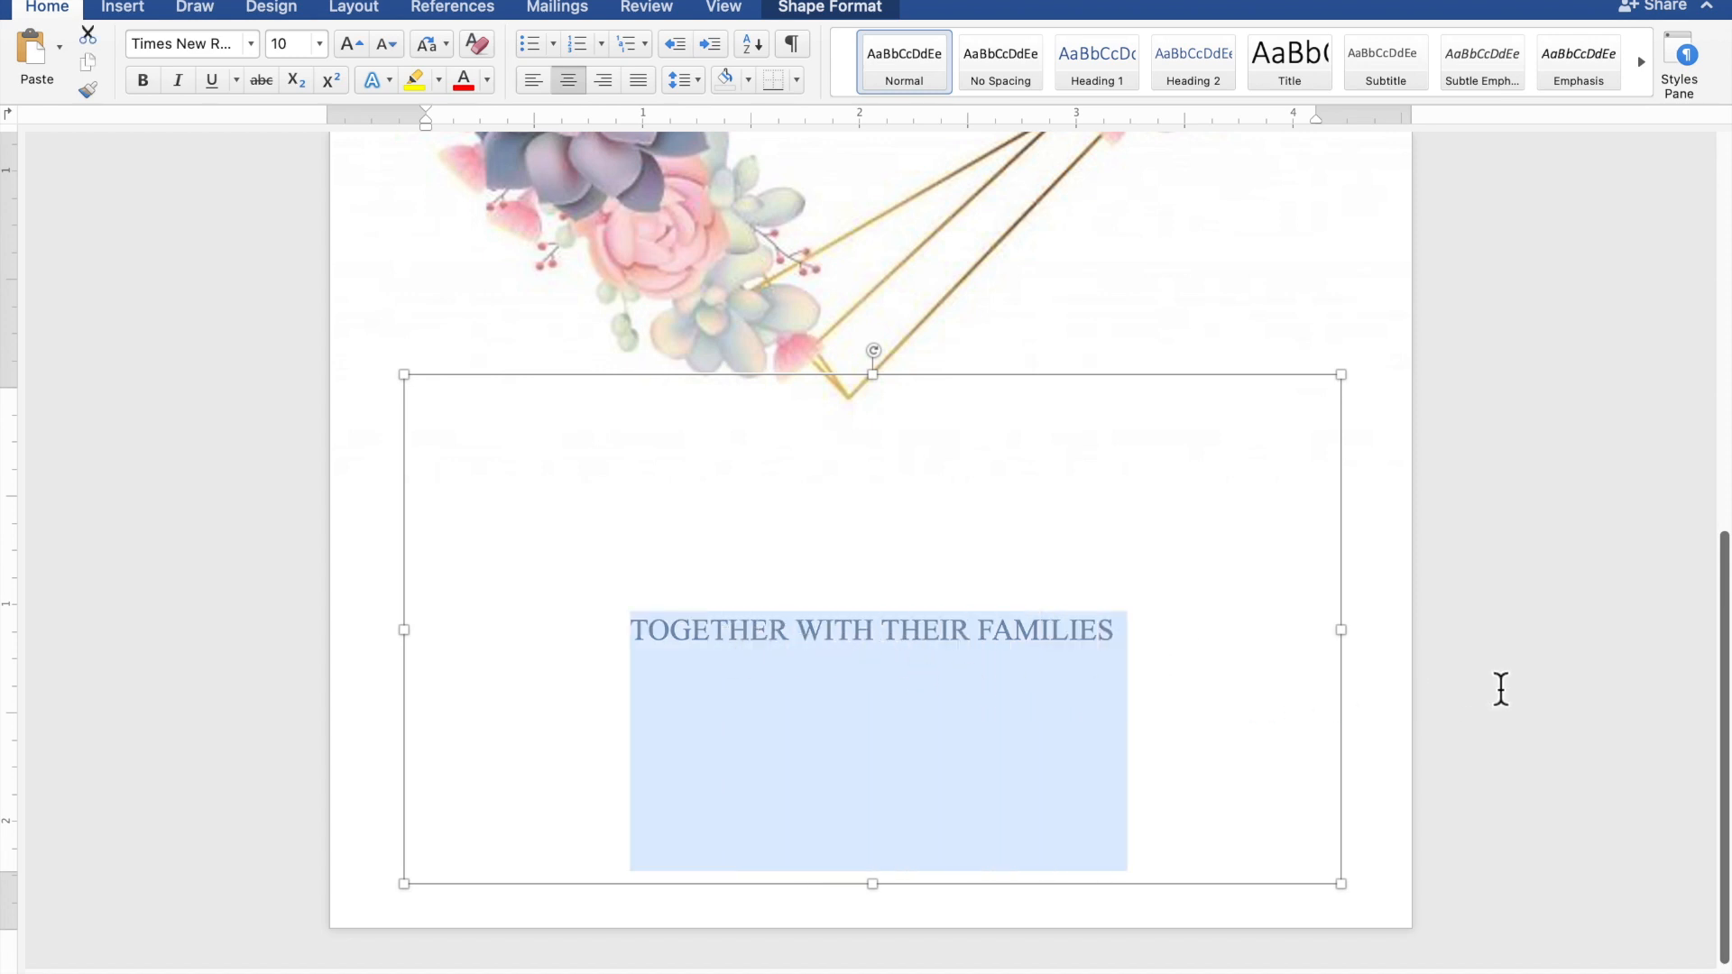
Replace the selected line with 'REQUEST THE PLEASURE OF YOUR PRESENCE' and 'AS THEY JOYFULLY UNITE IN MARRIAGE'
type("RE")
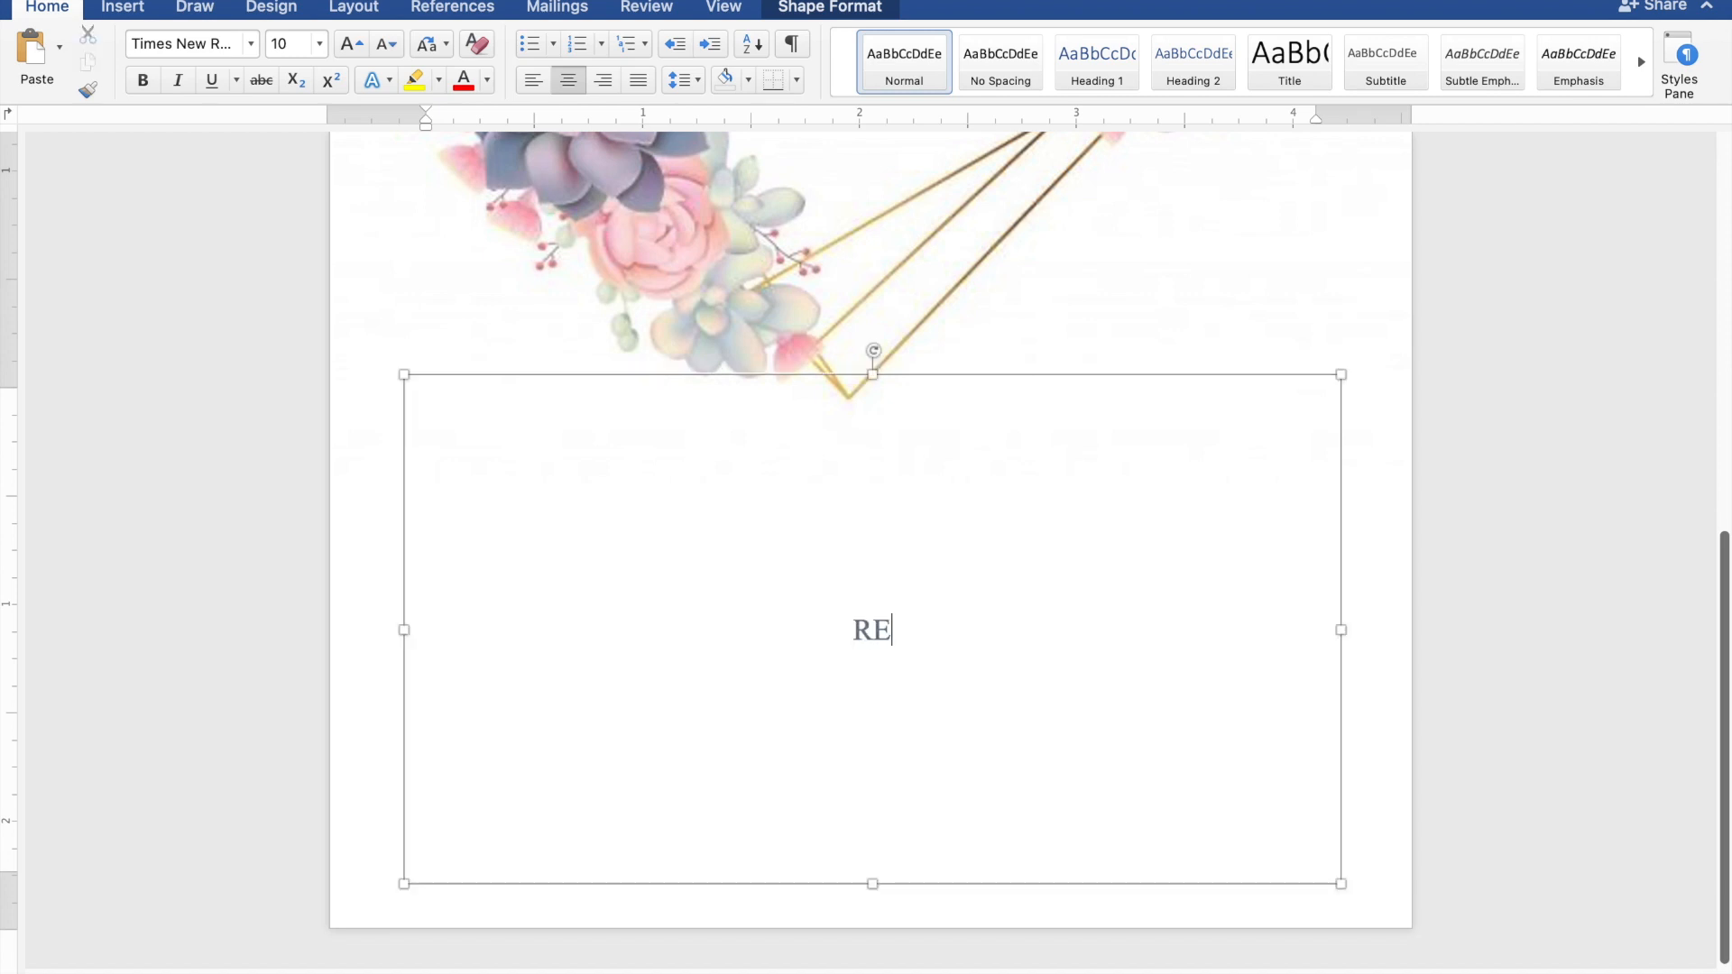
type("QUEST")
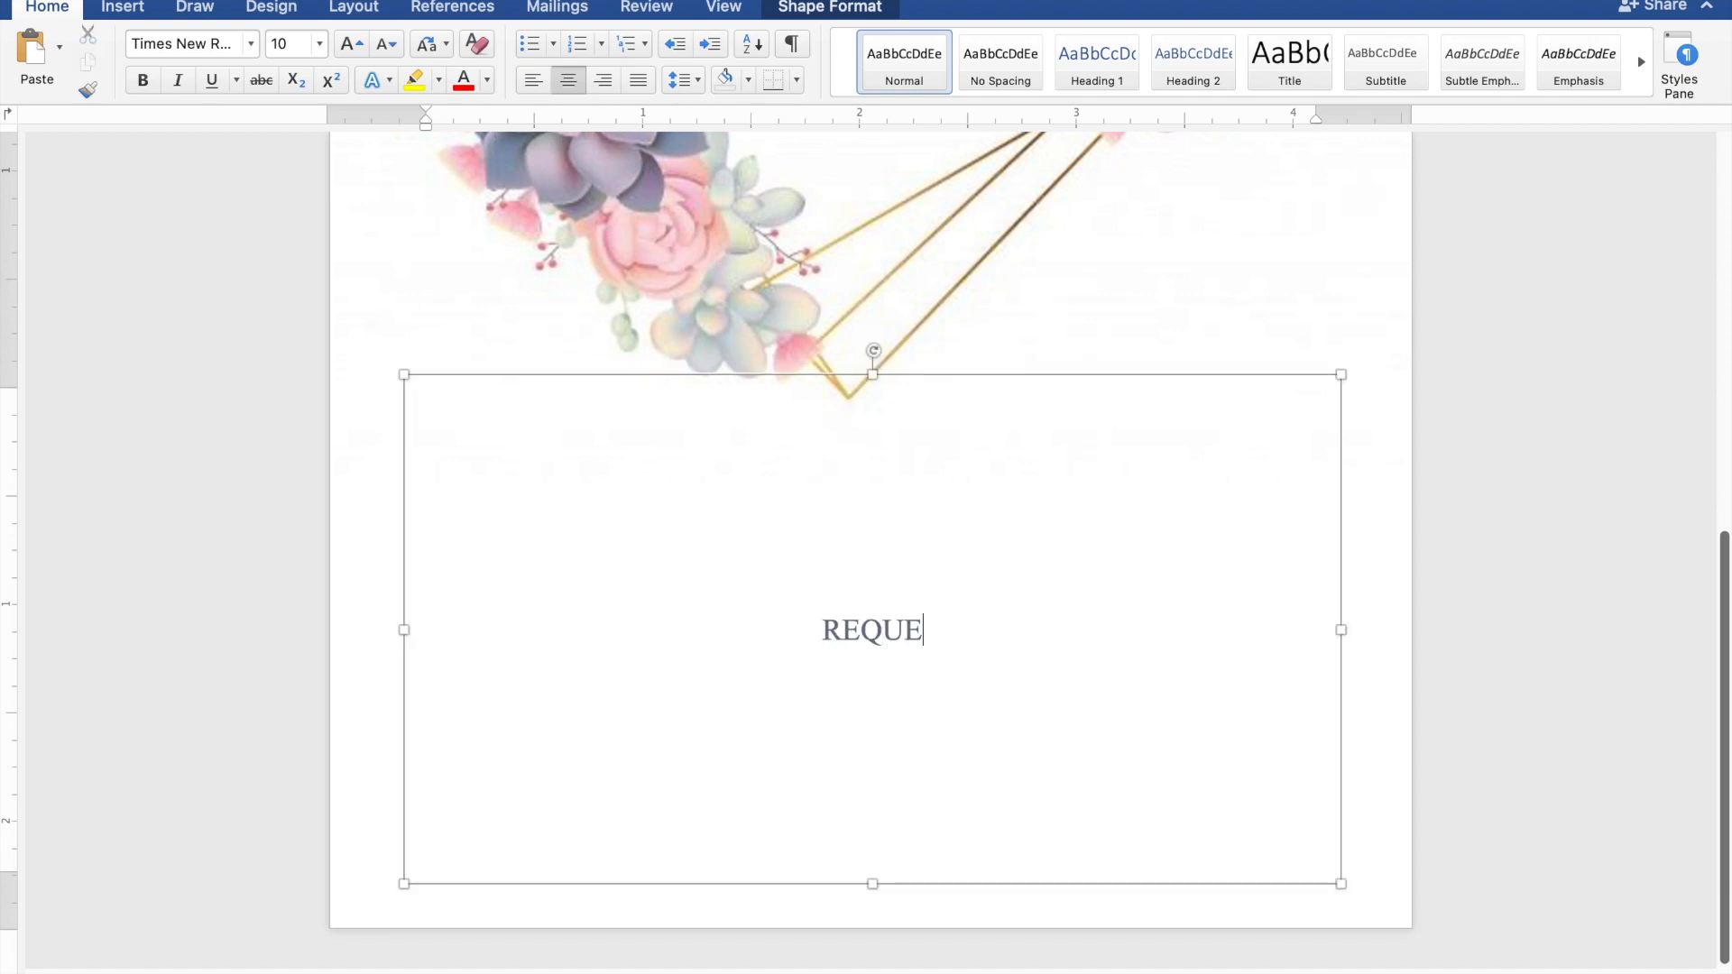
type(" T")
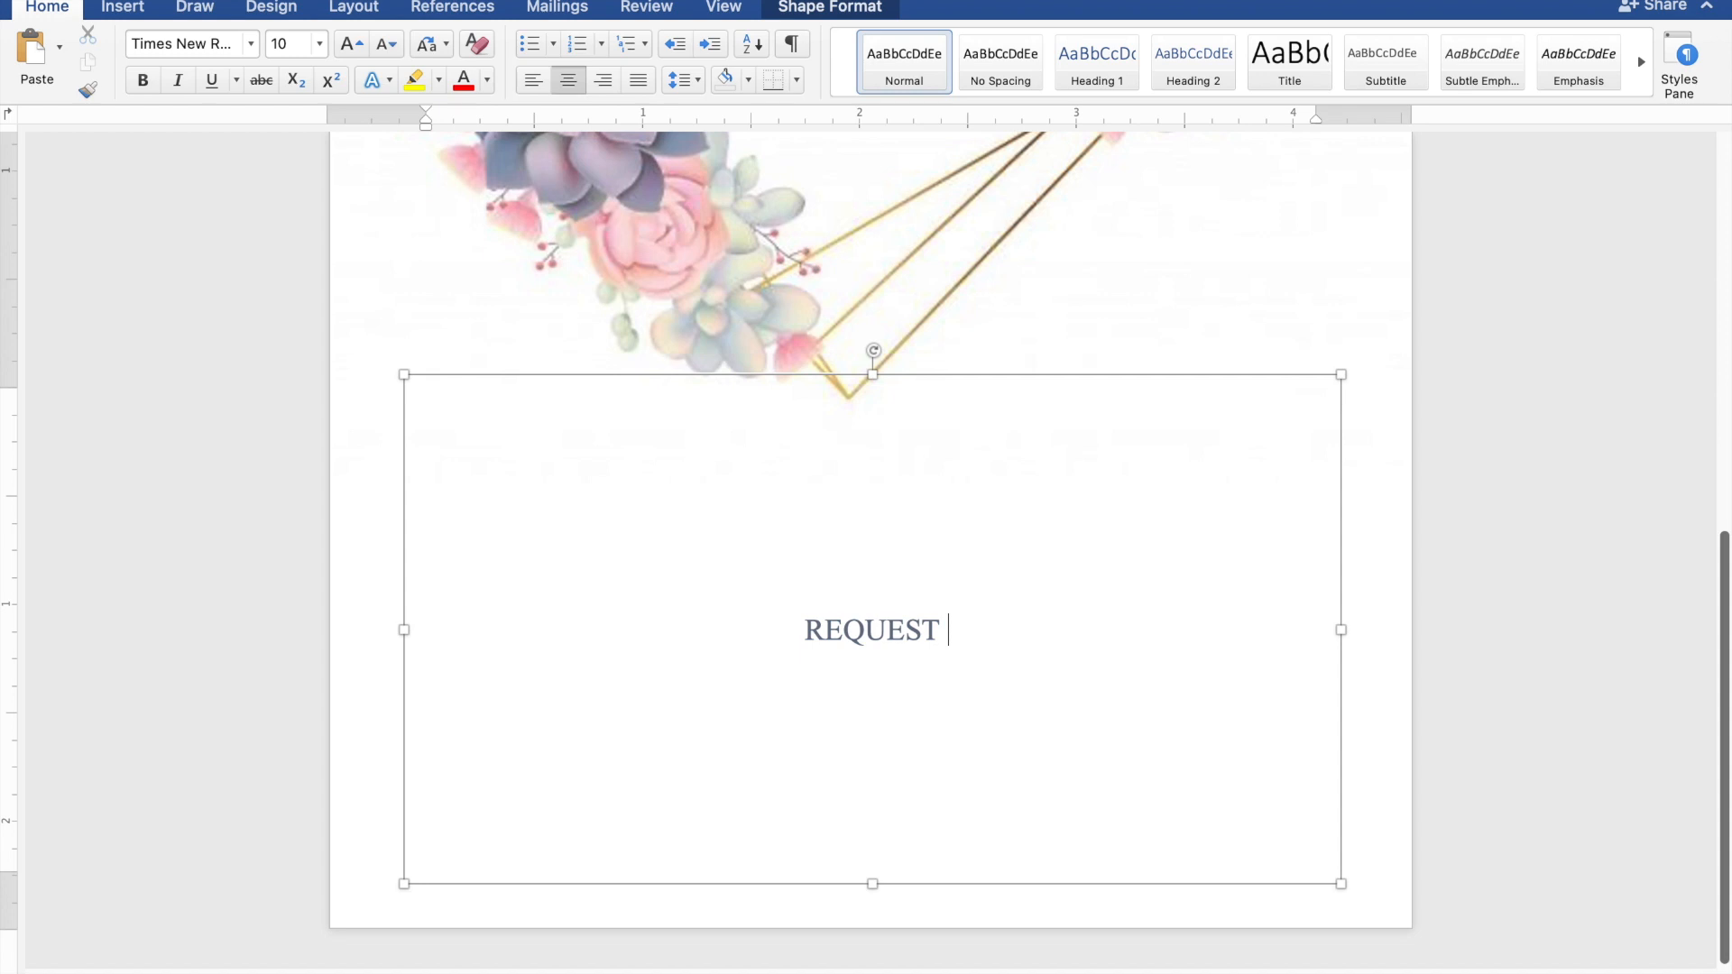
type("THE")
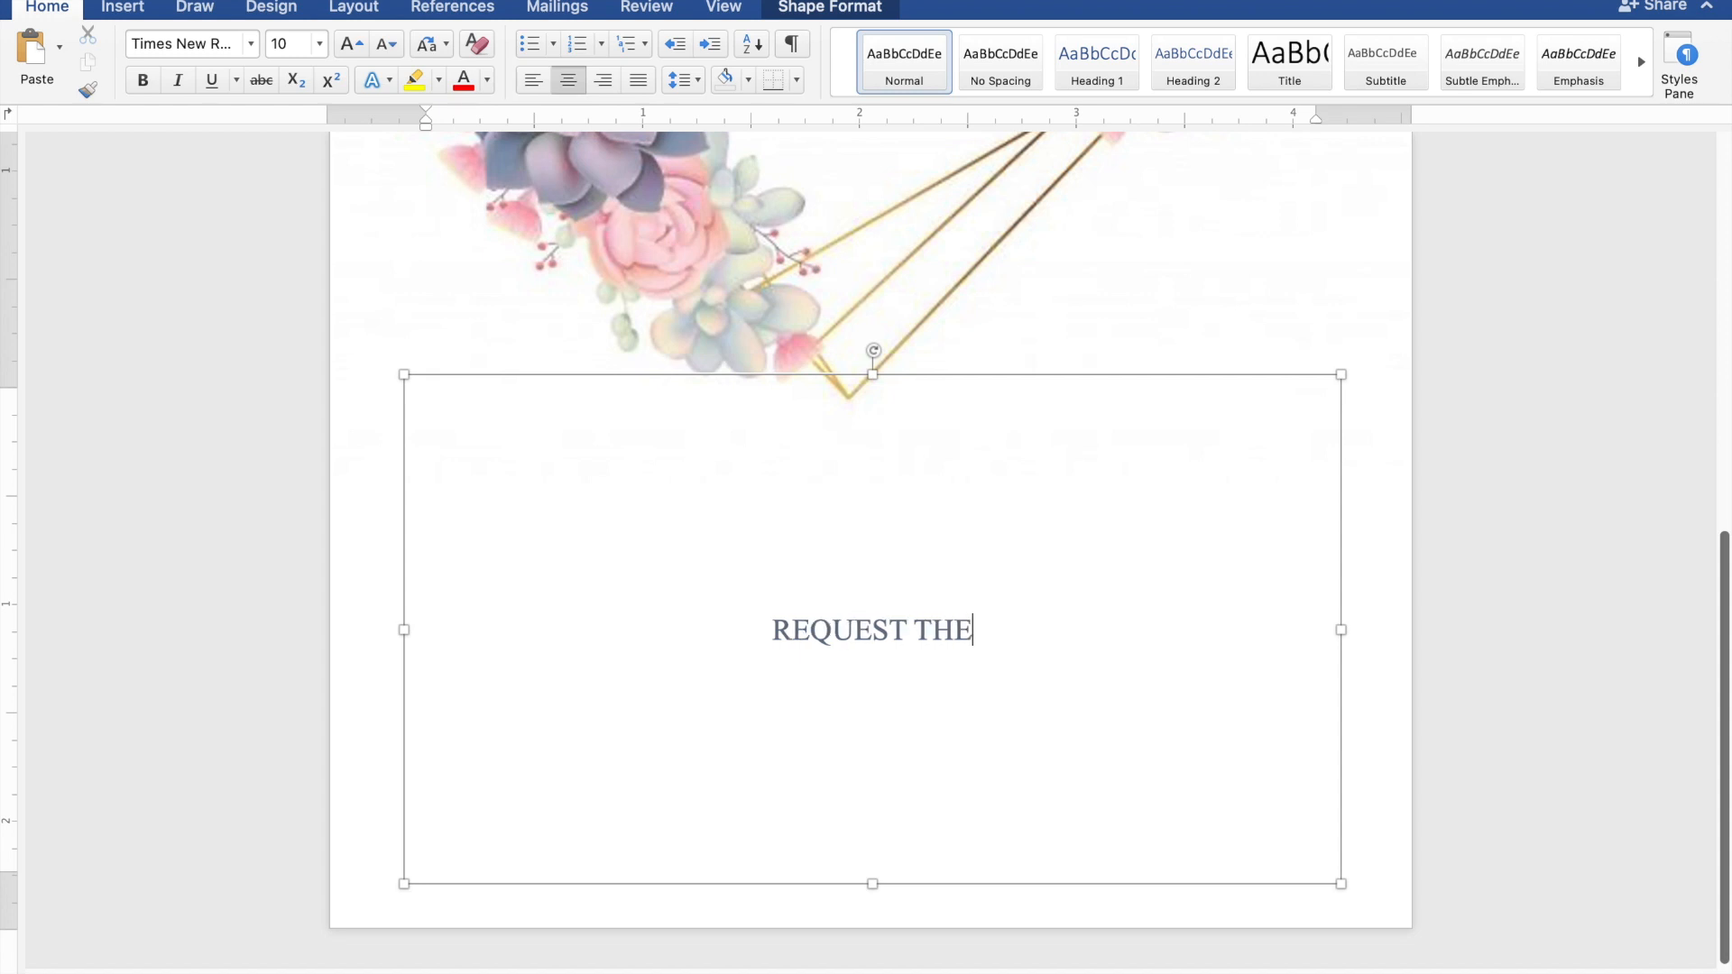
type(" PL")
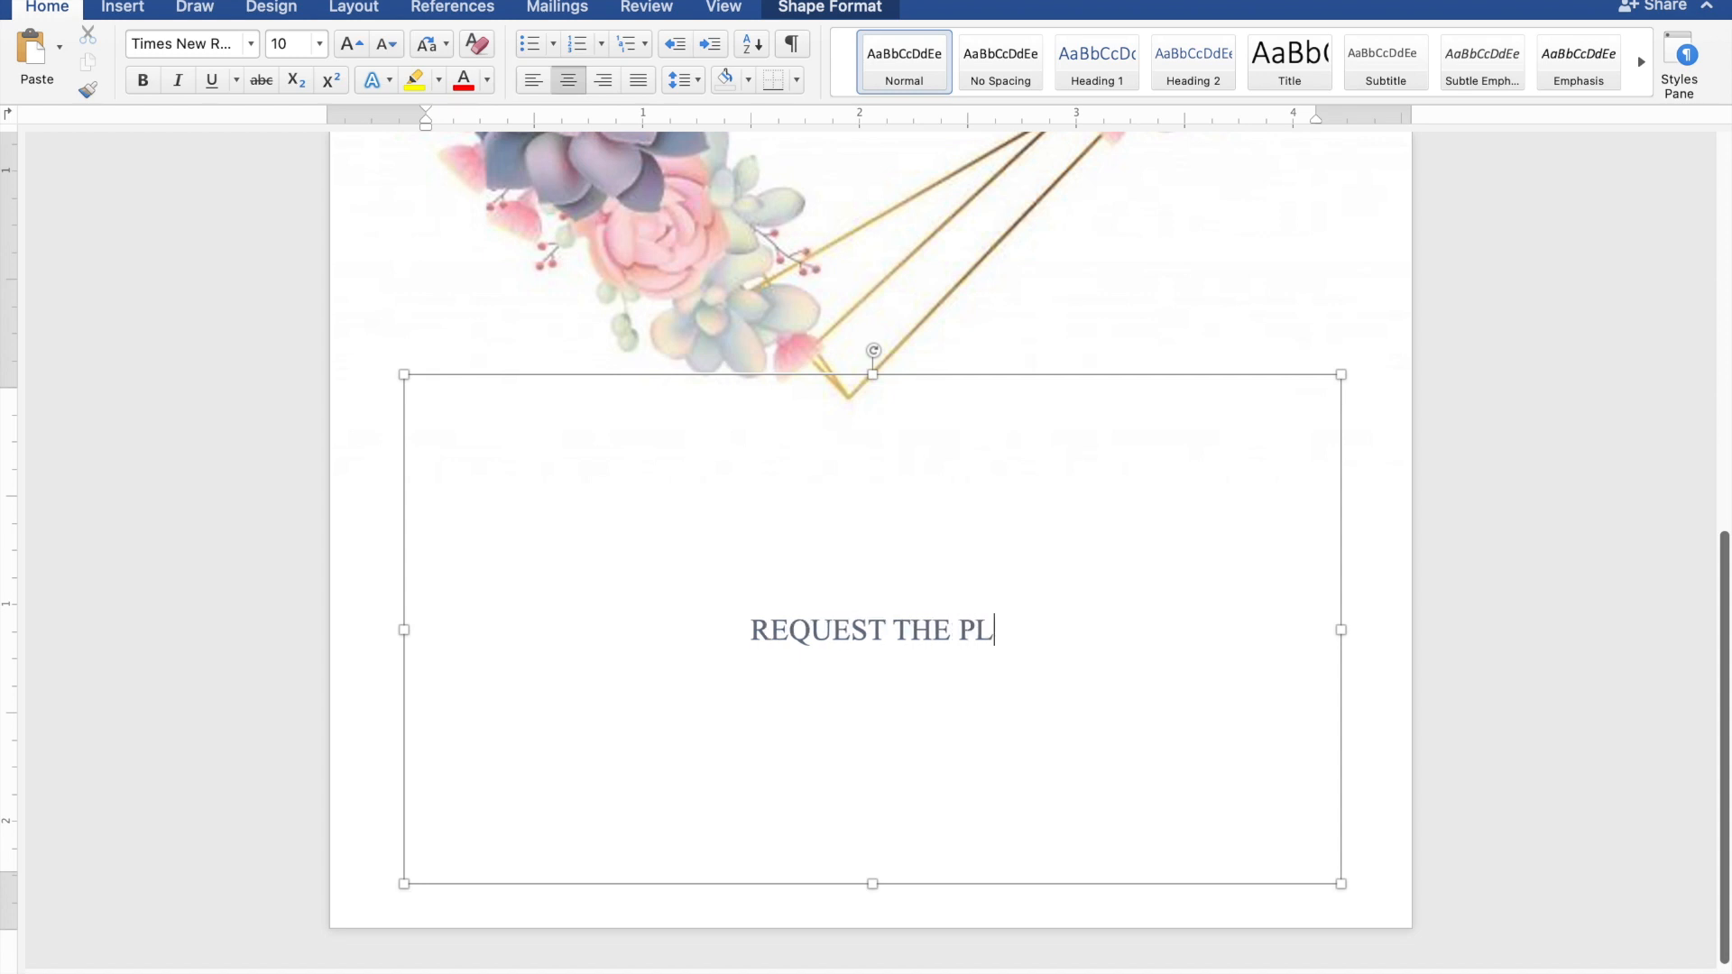
type("EA")
type("SU")
type("RE")
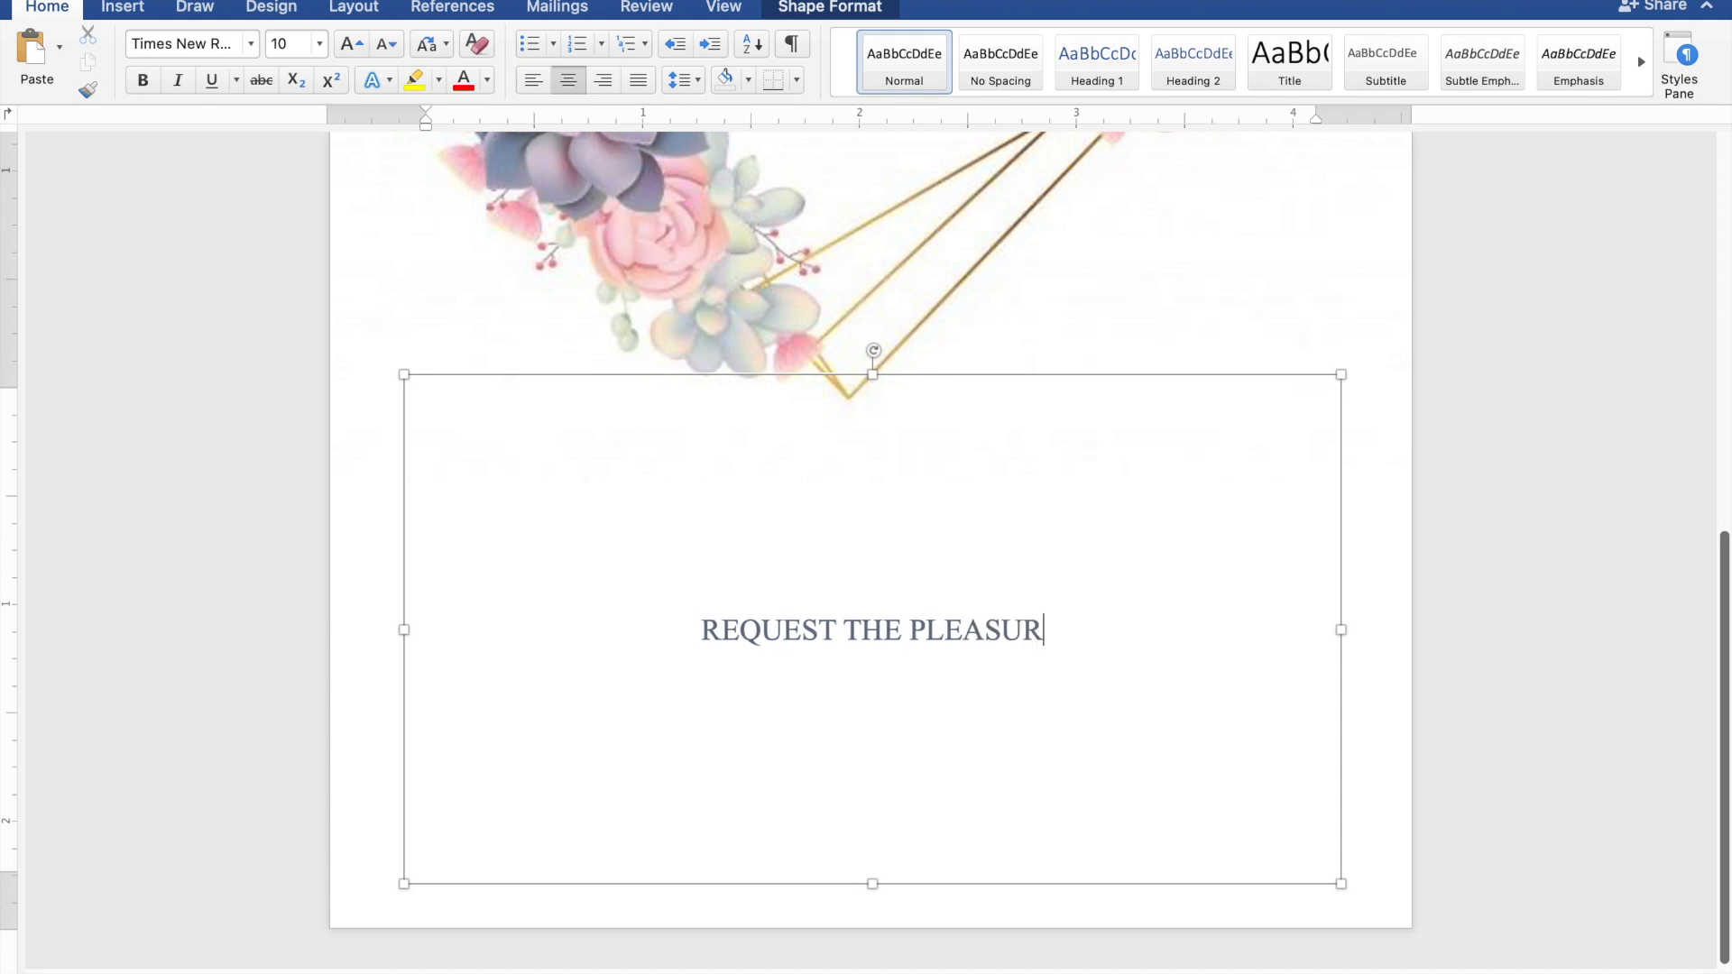
type(" O")
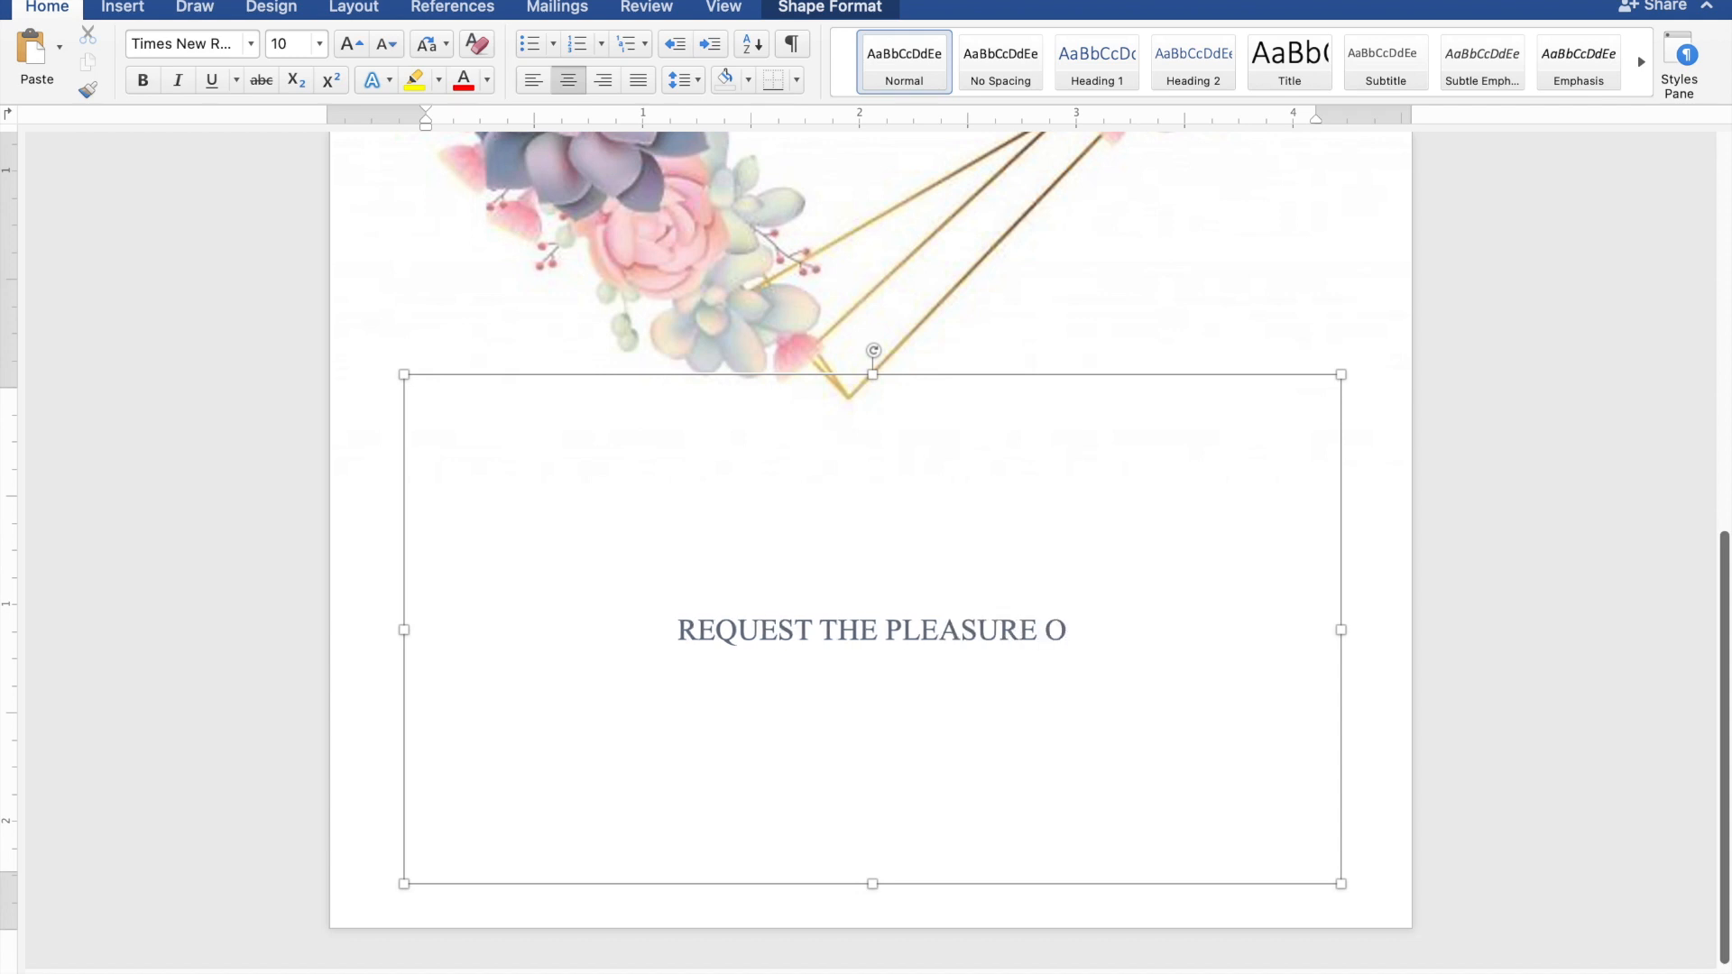
type("F YOU")
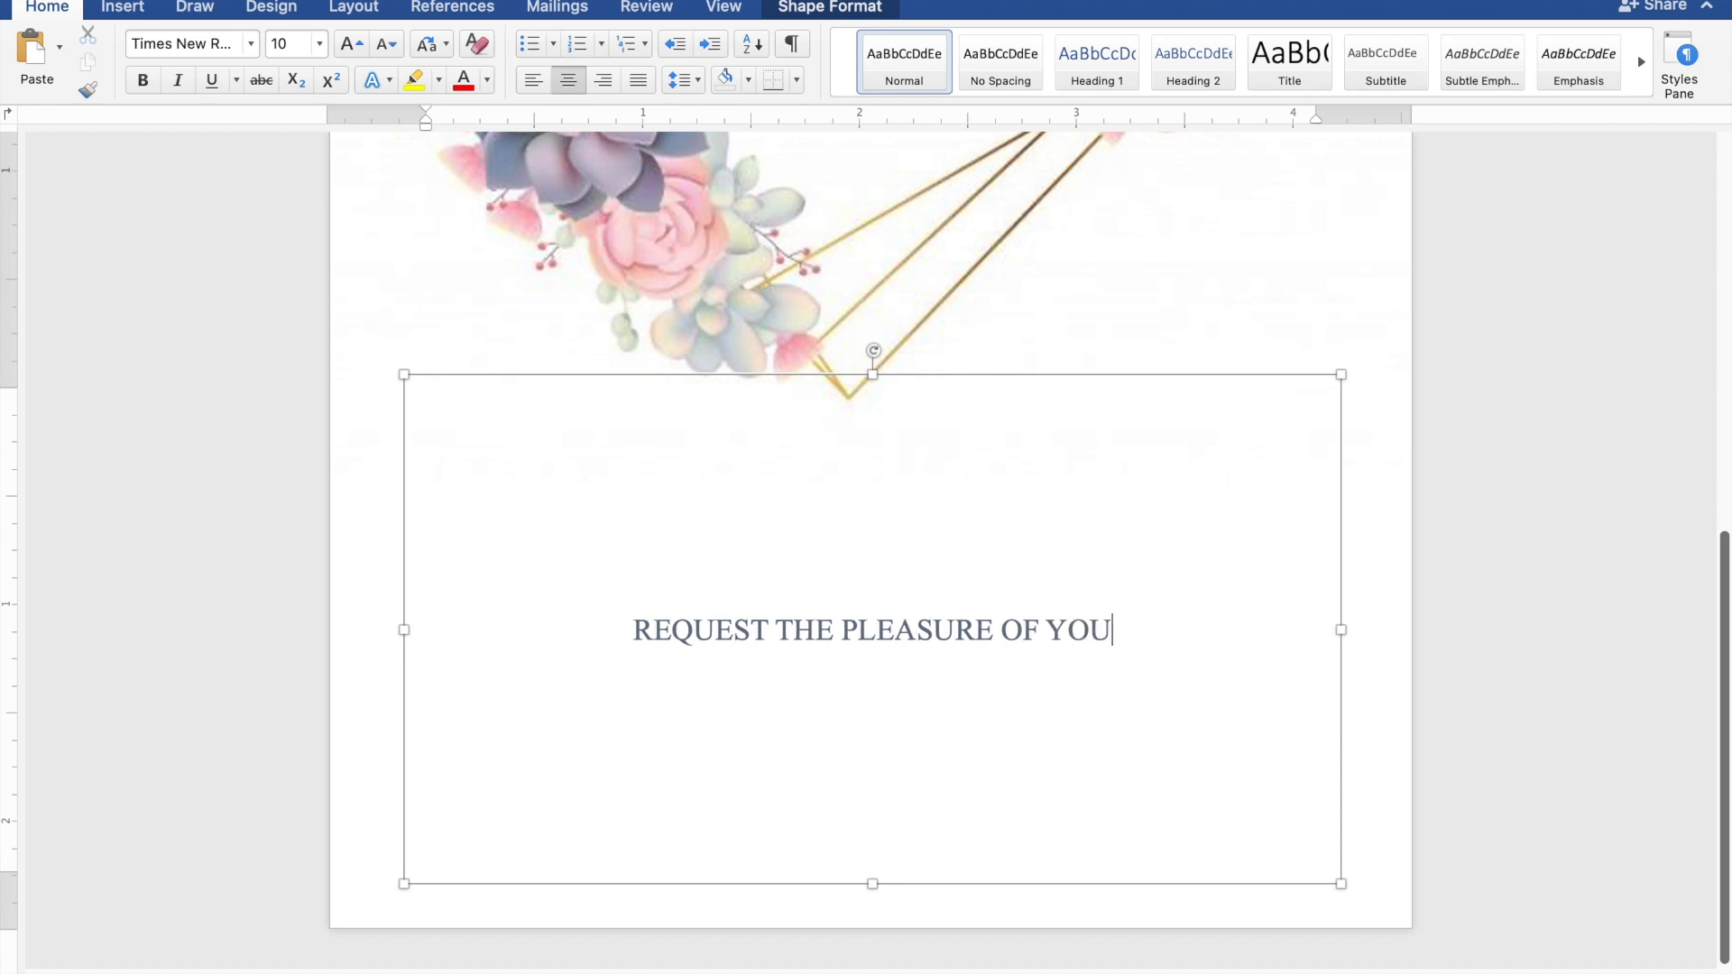
type("R")
type(" P")
type("RE")
type("S")
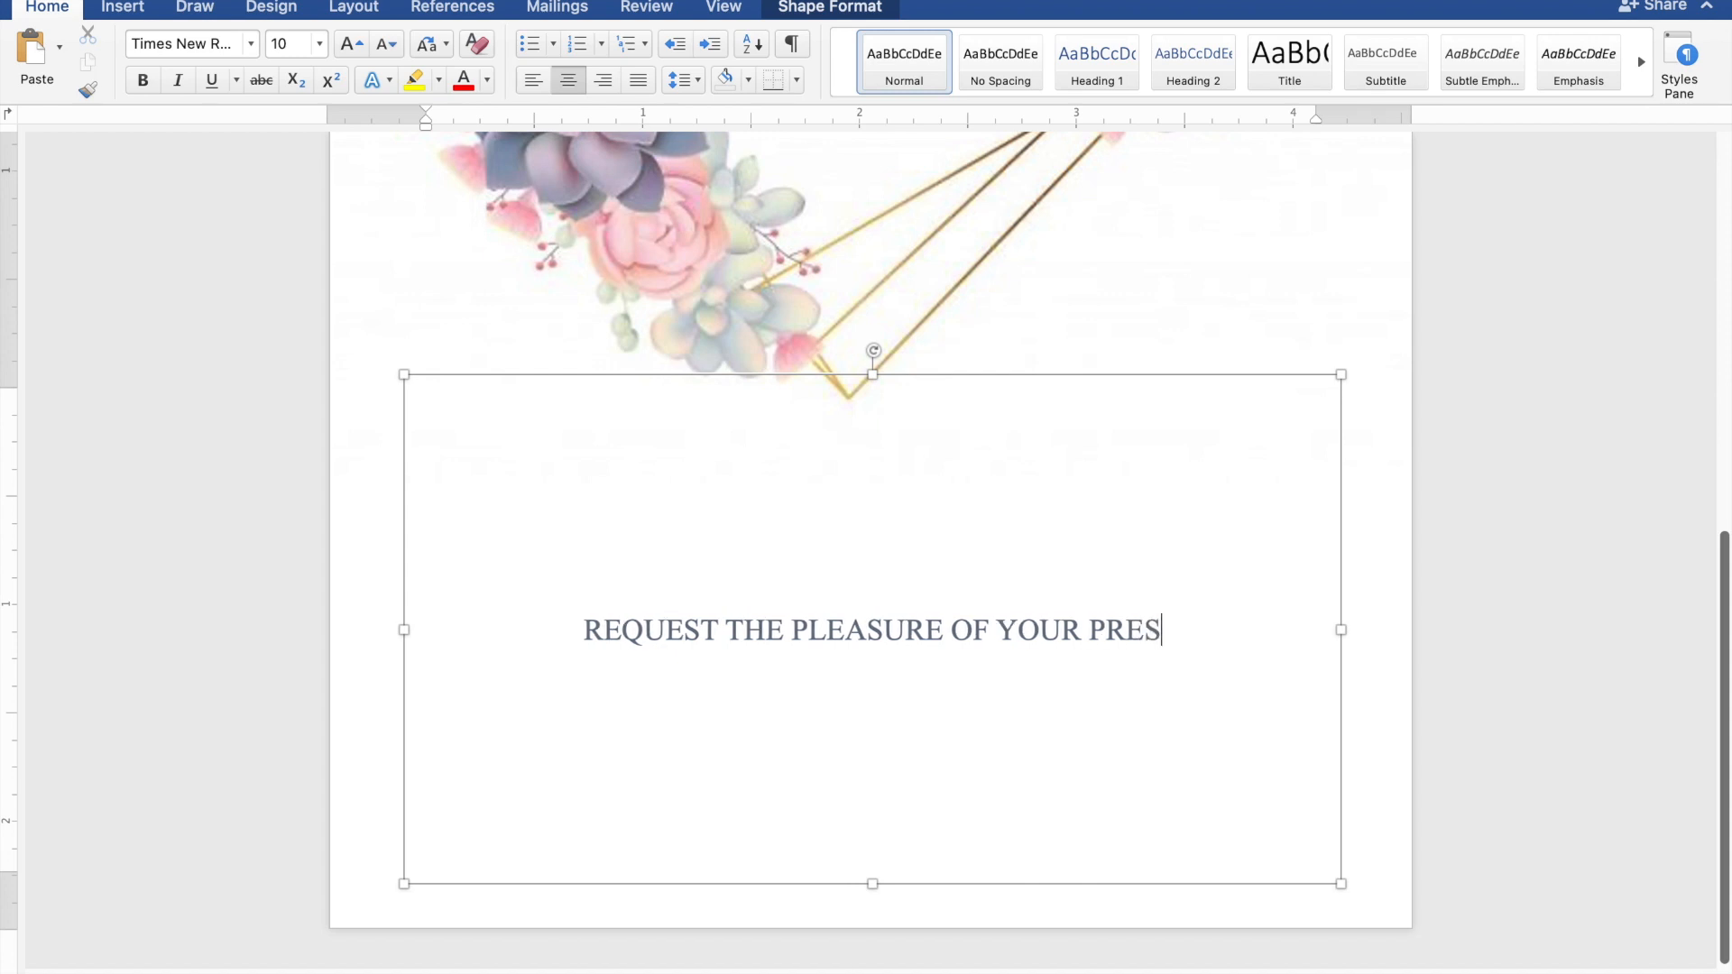
type("ENCE")
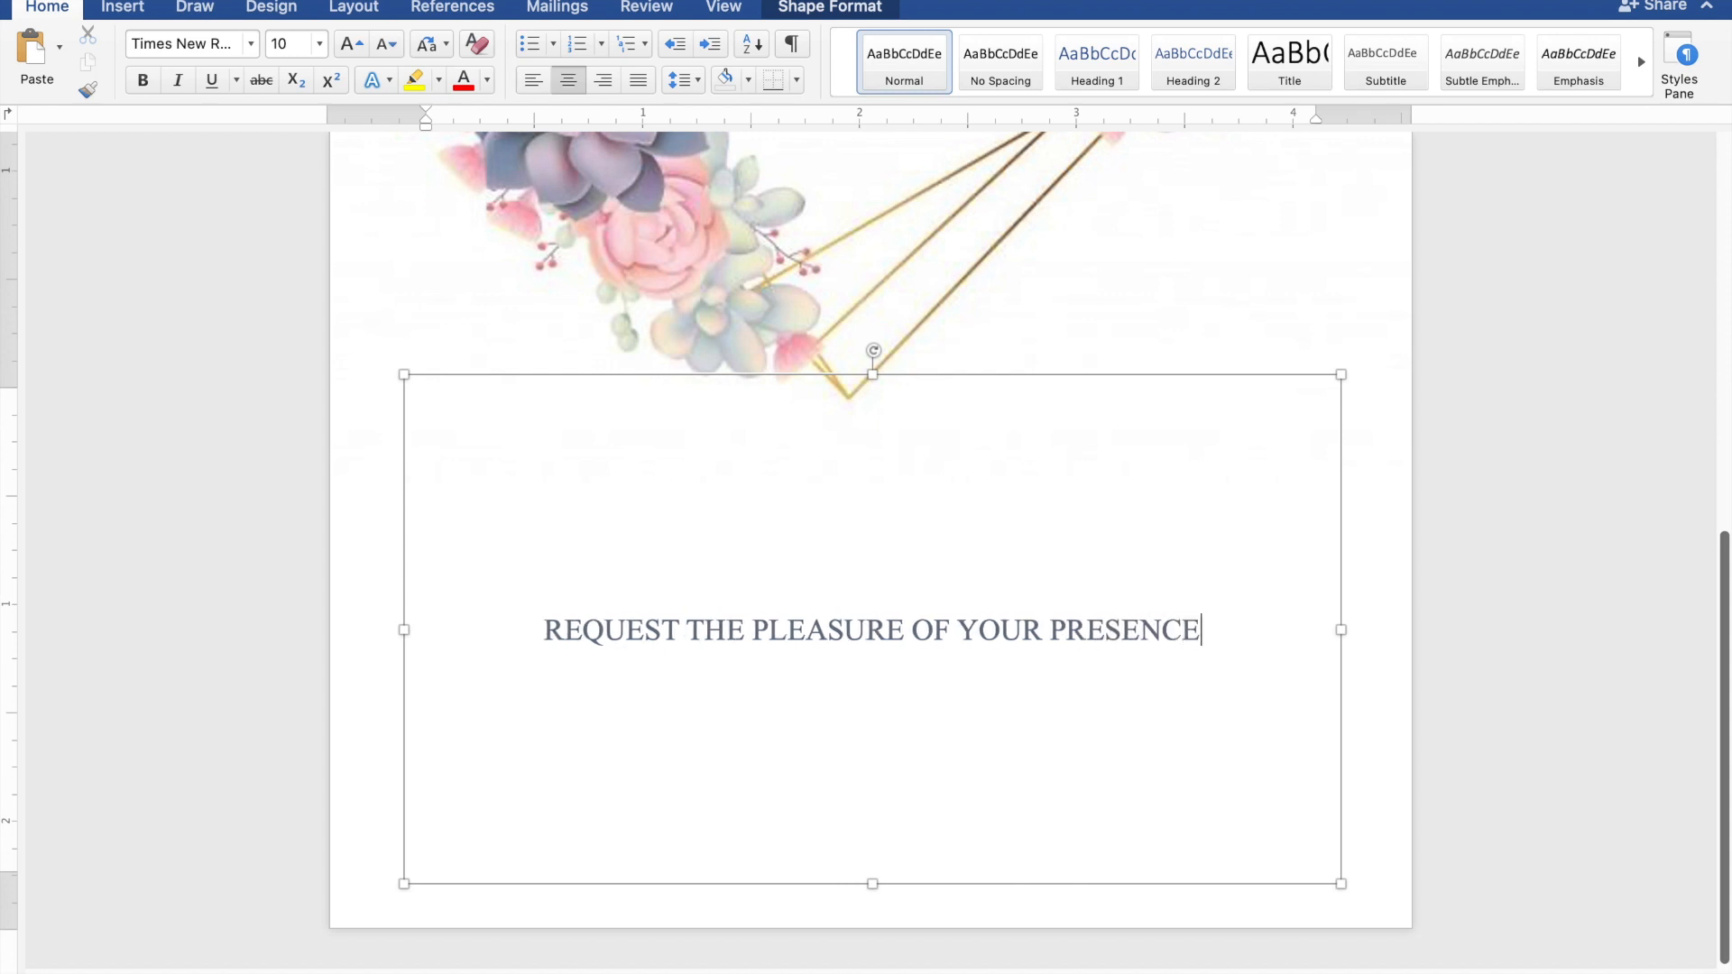
key("Return")
type("AS THE")
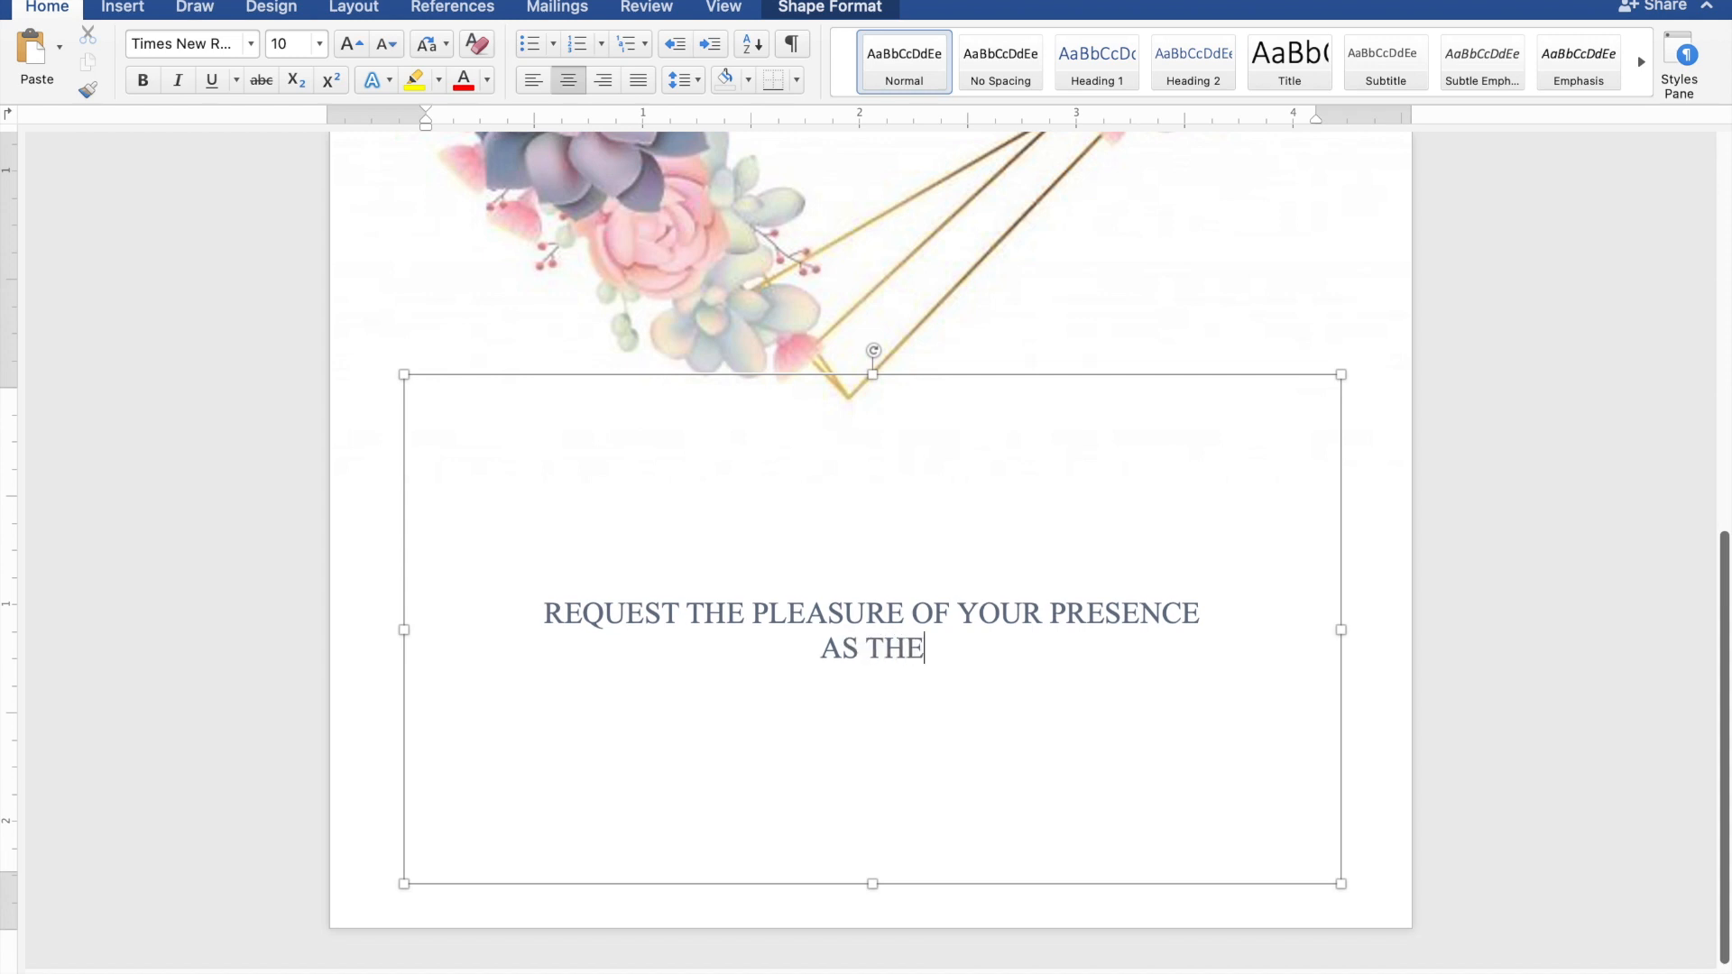
type("Y J")
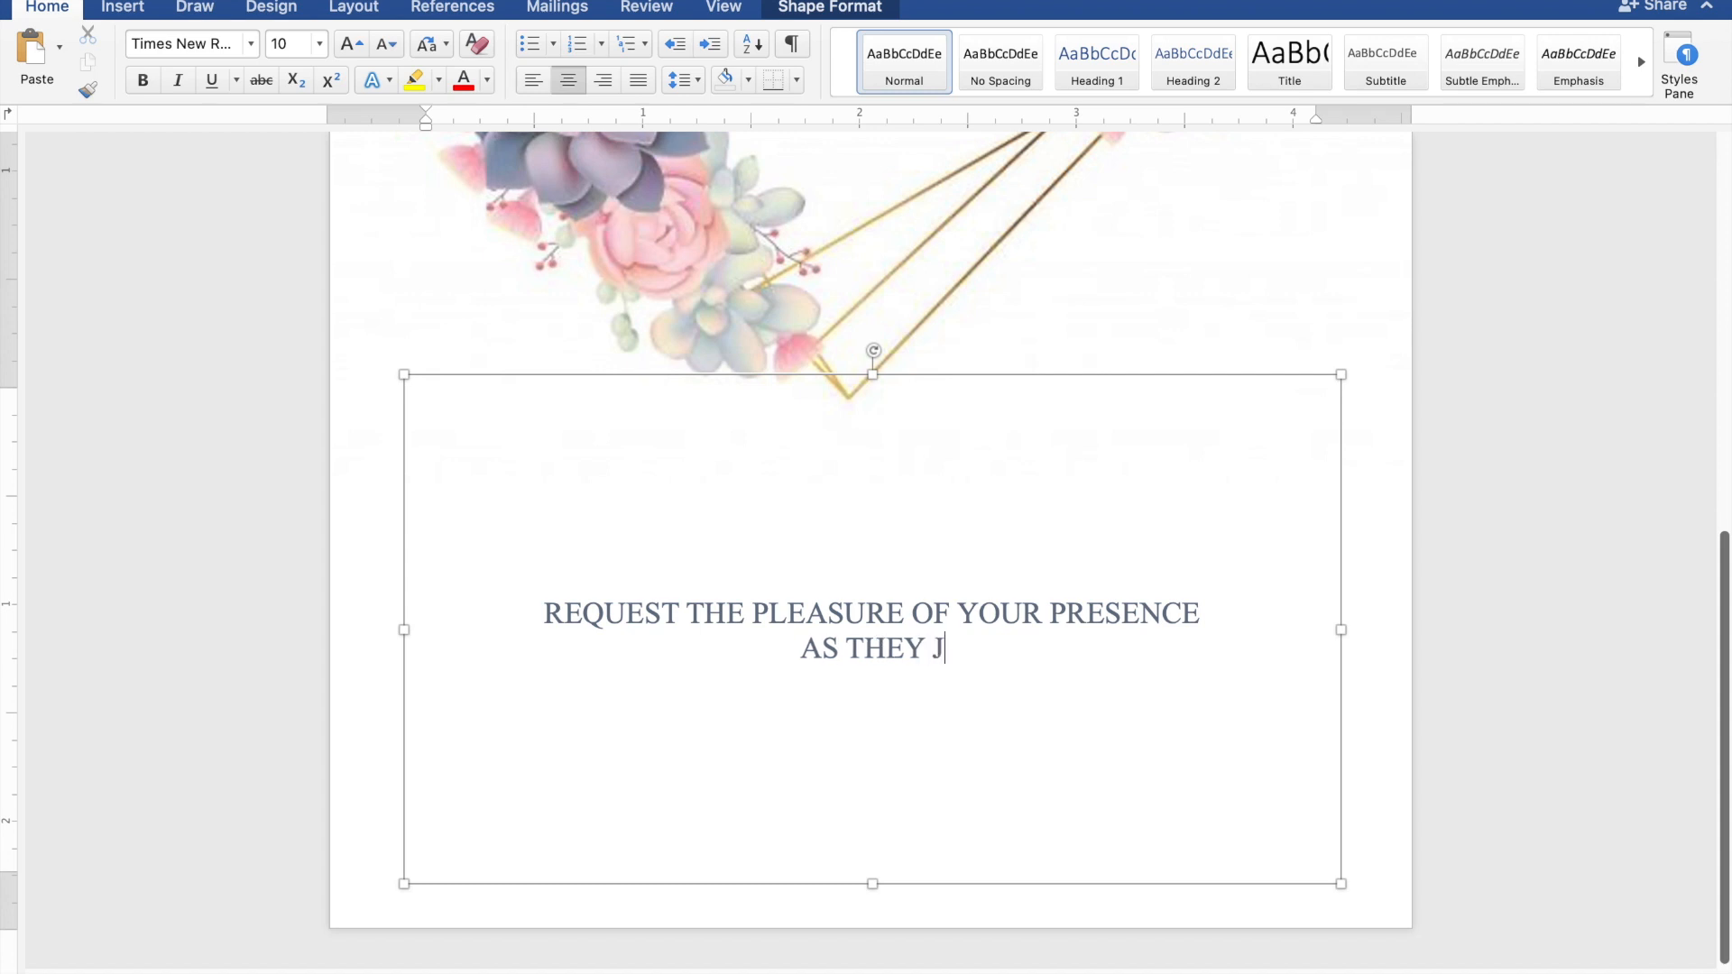
type("OYF")
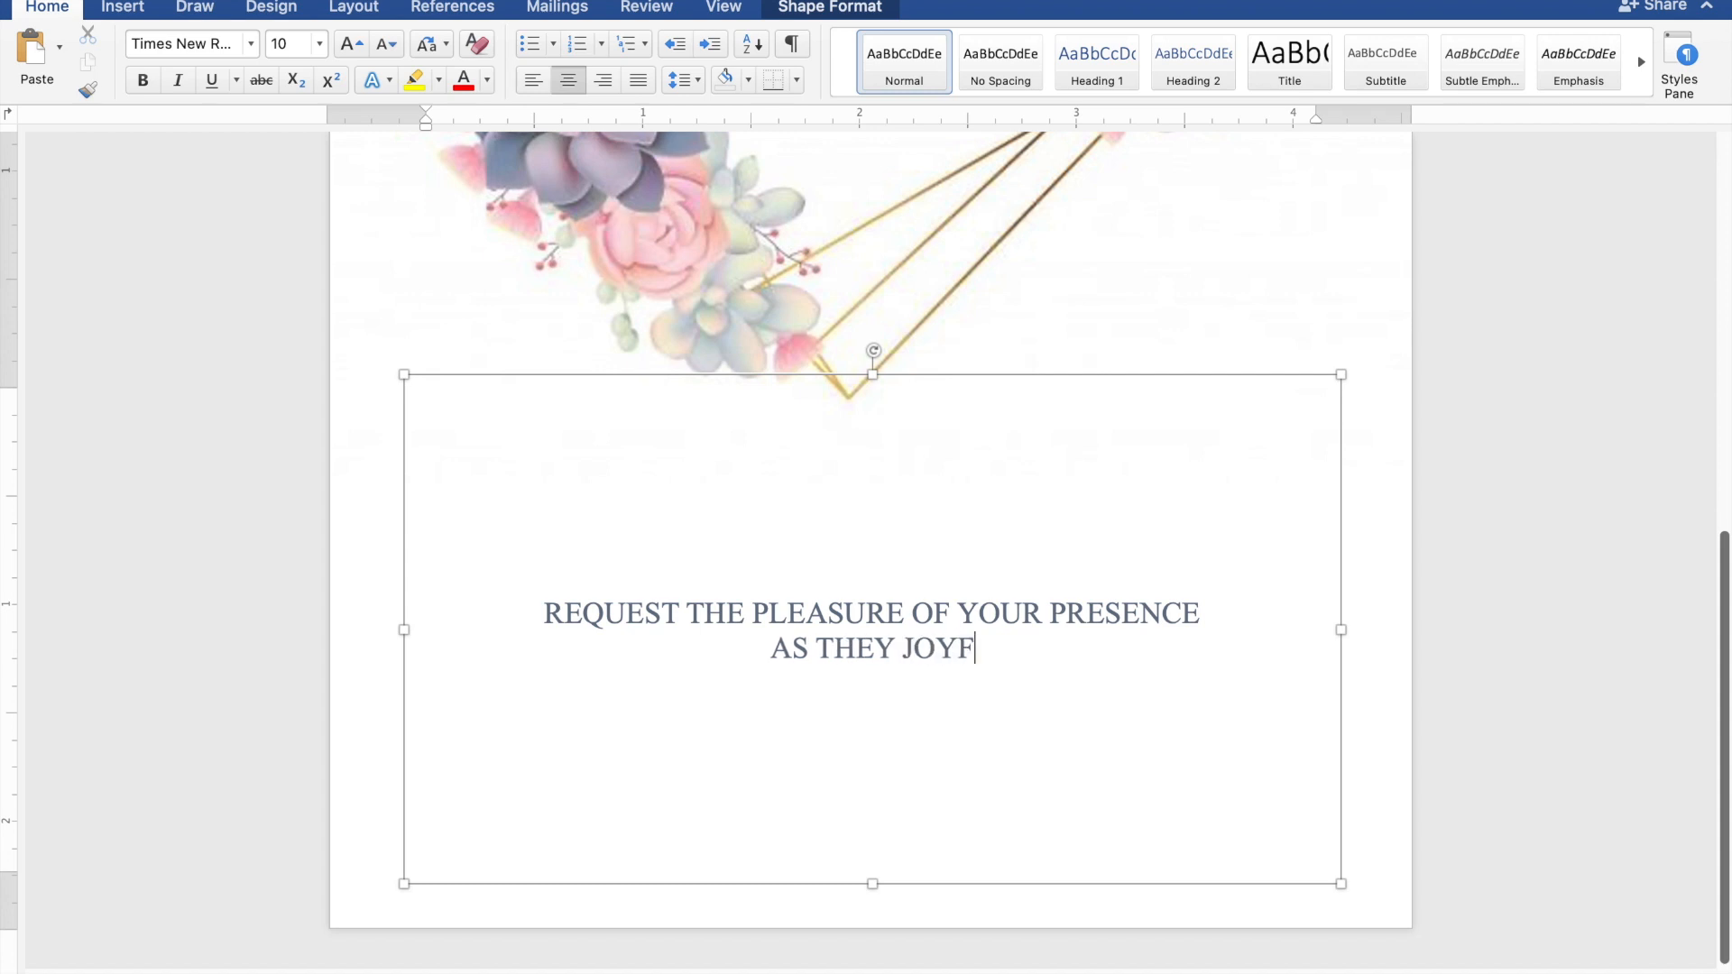
type("ULL")
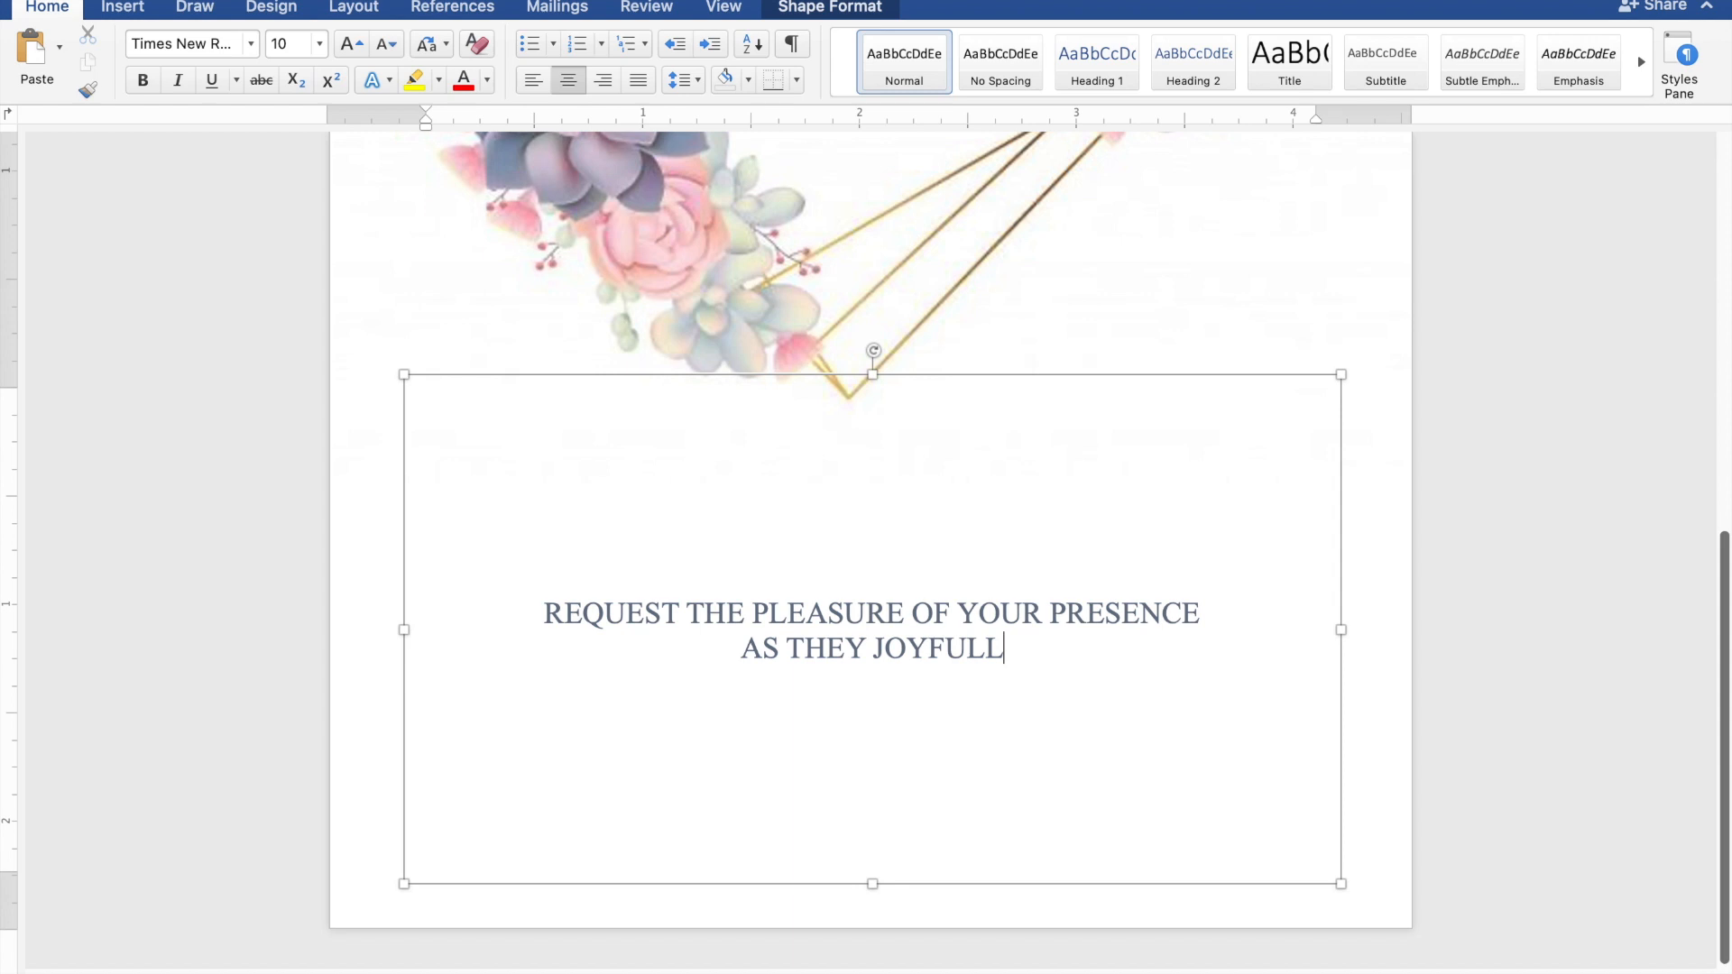
type("Y U")
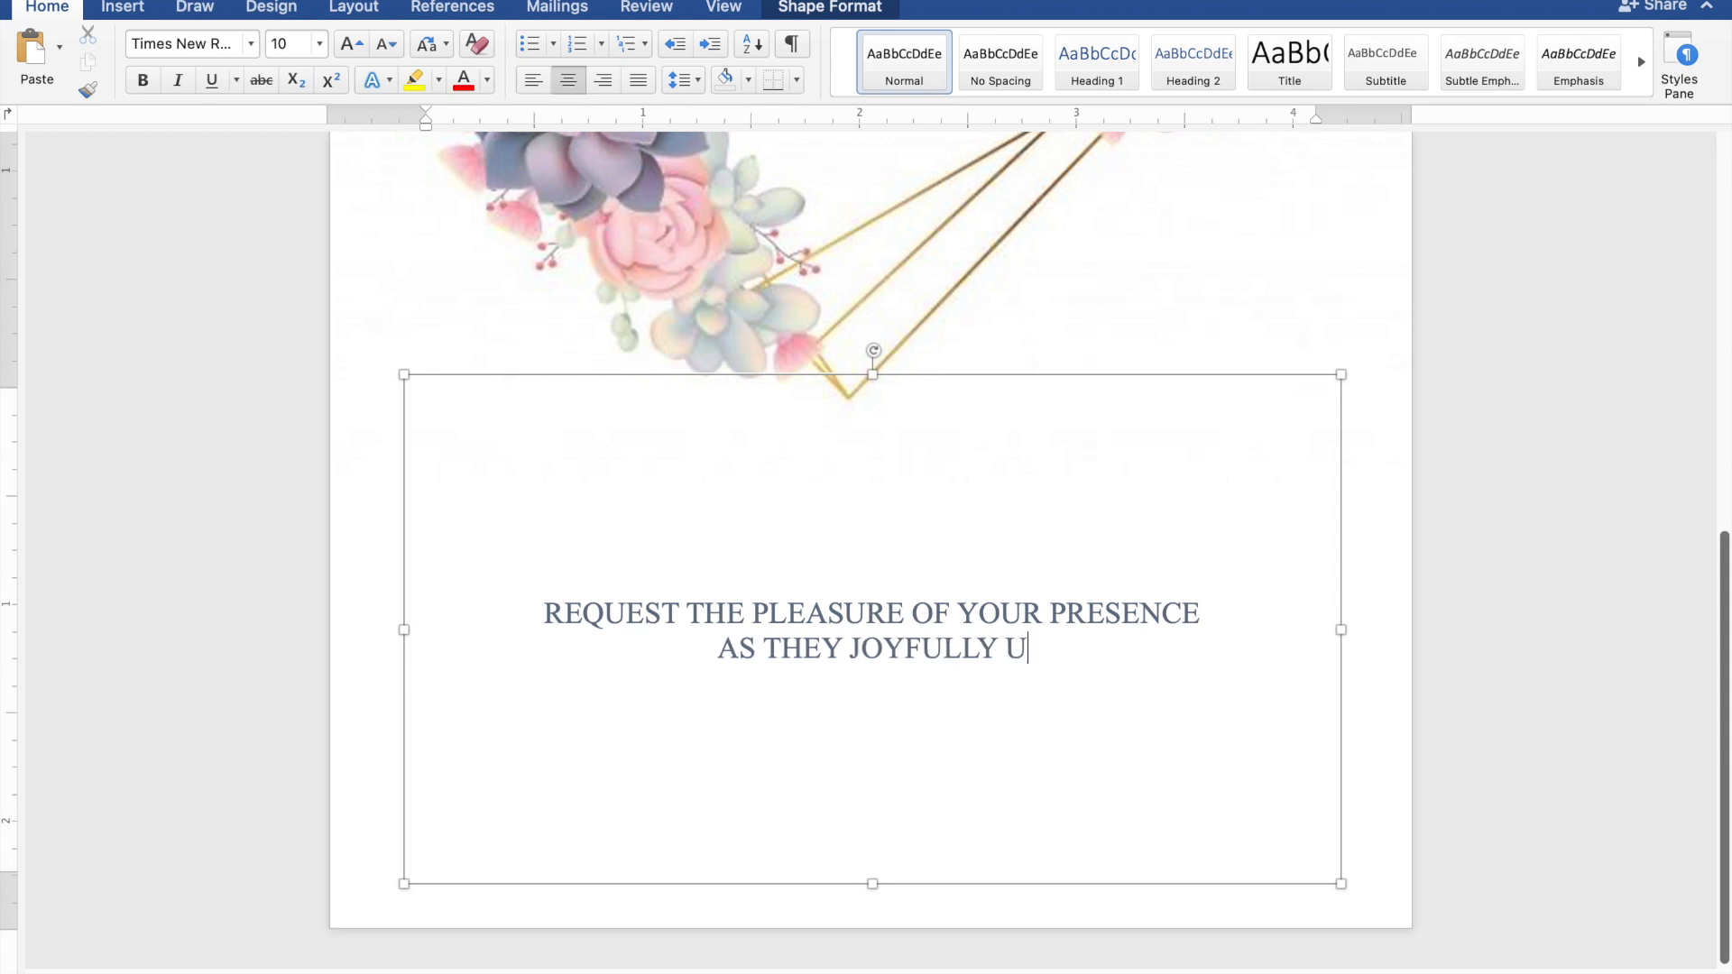
type("NIT")
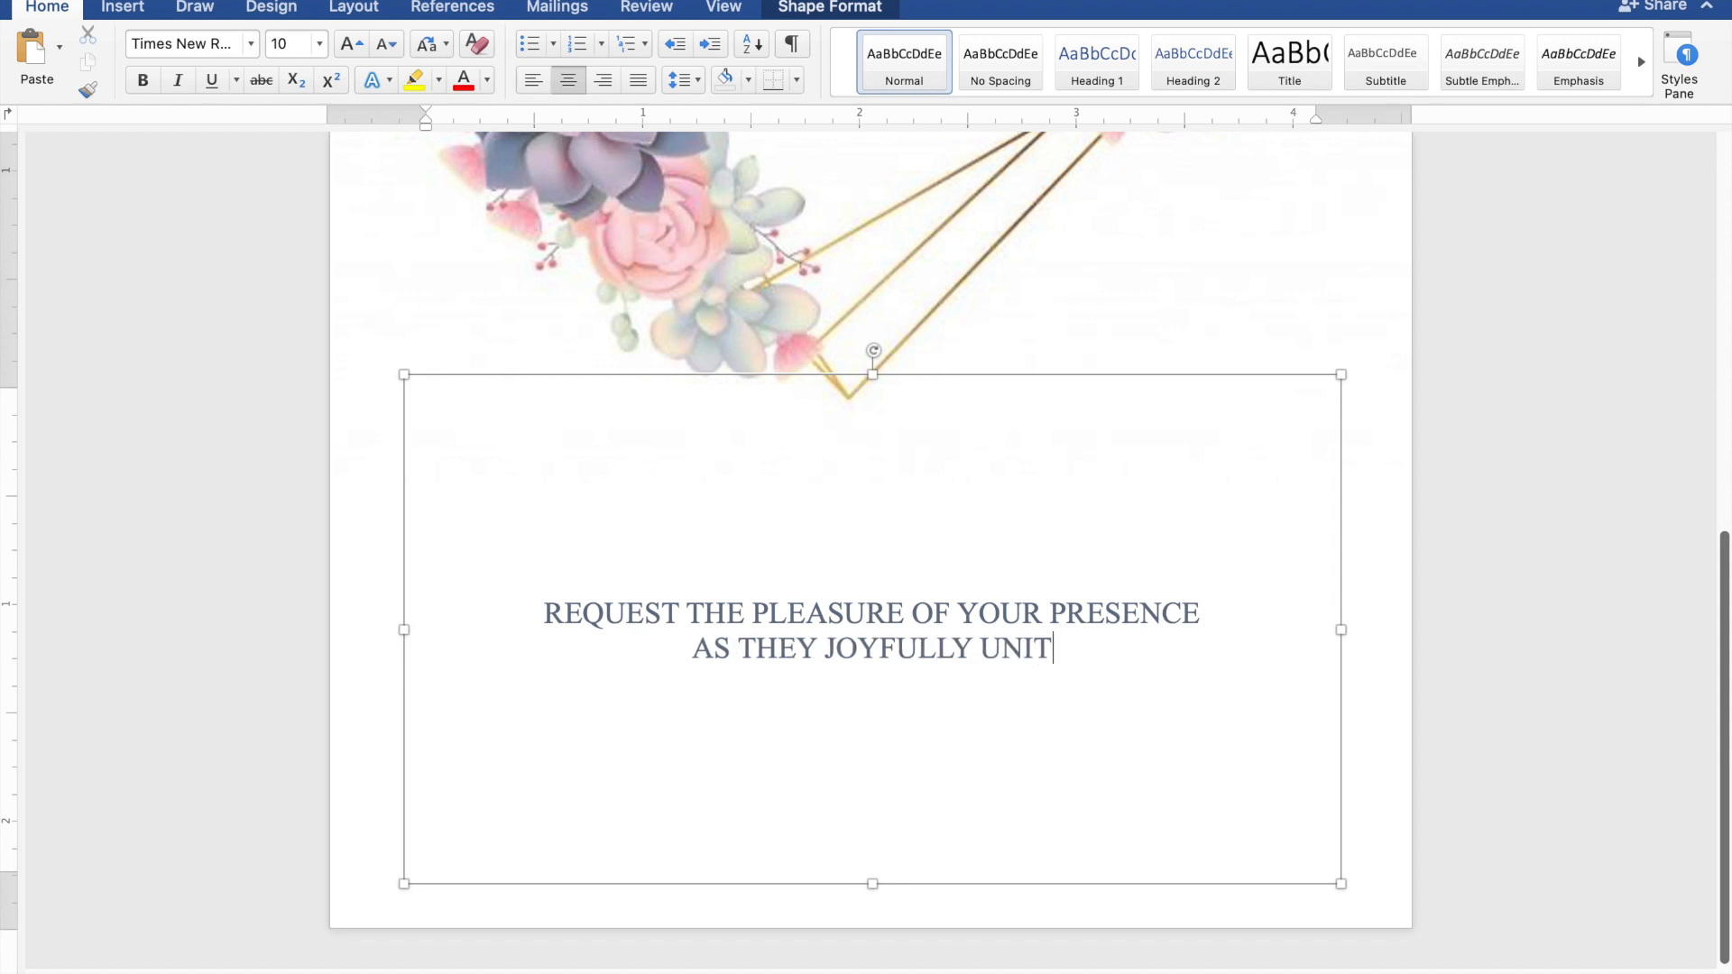
type("E I")
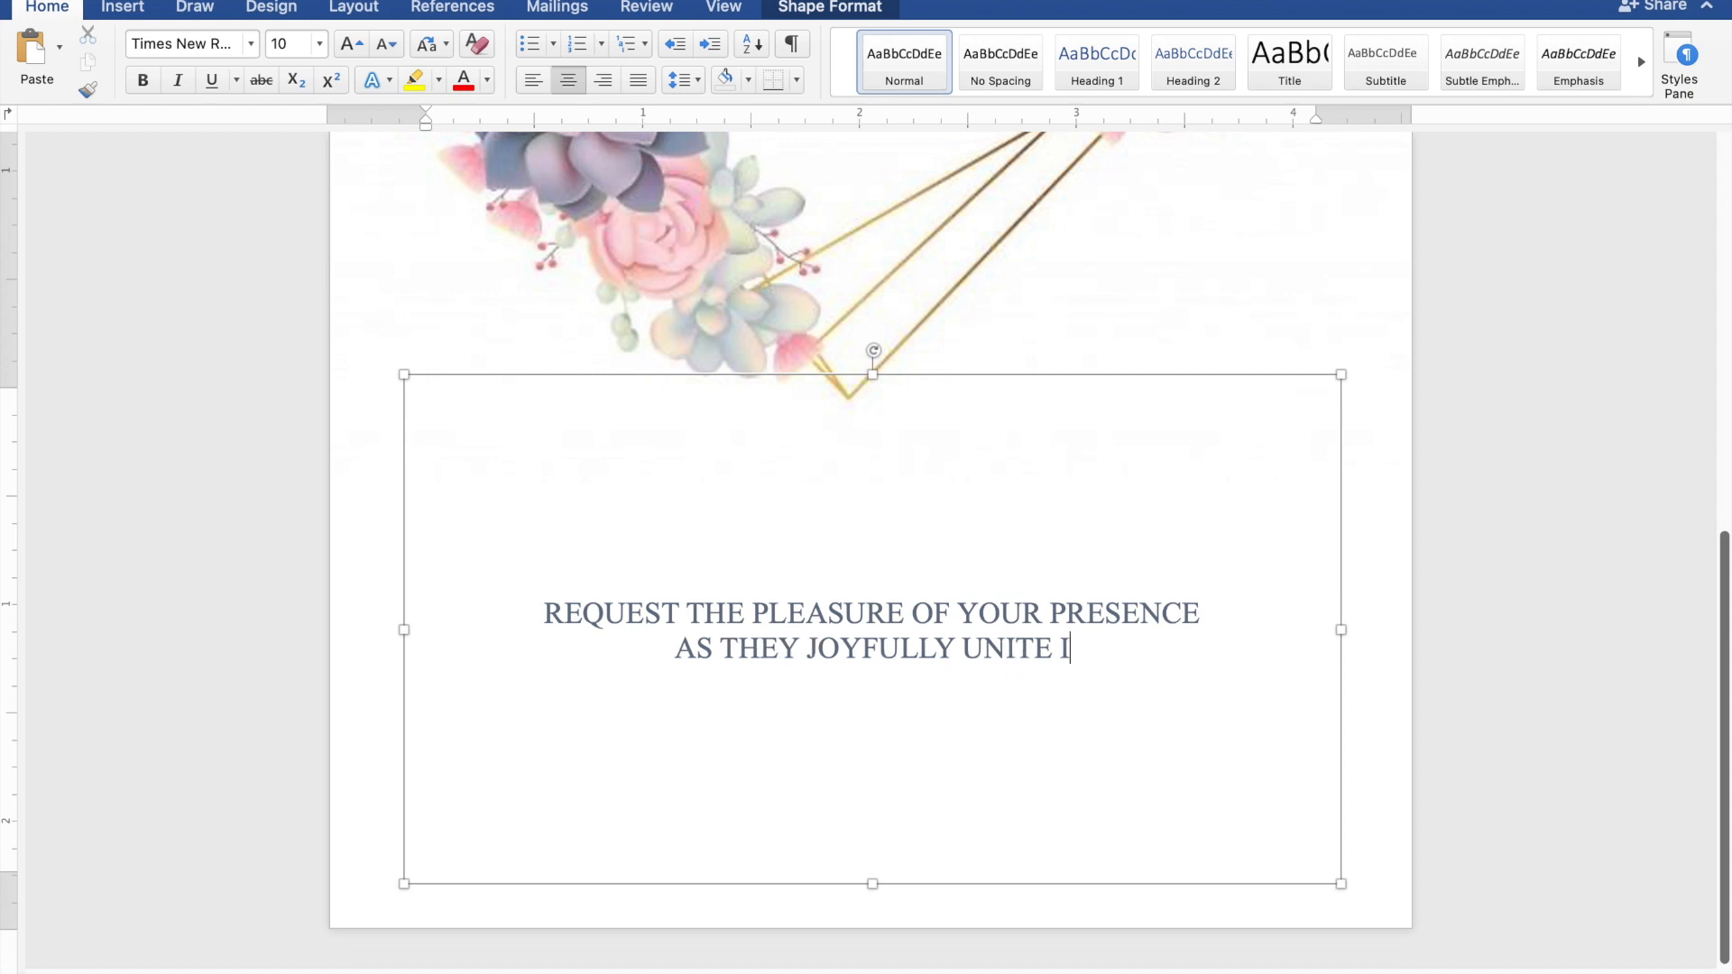
type("N M")
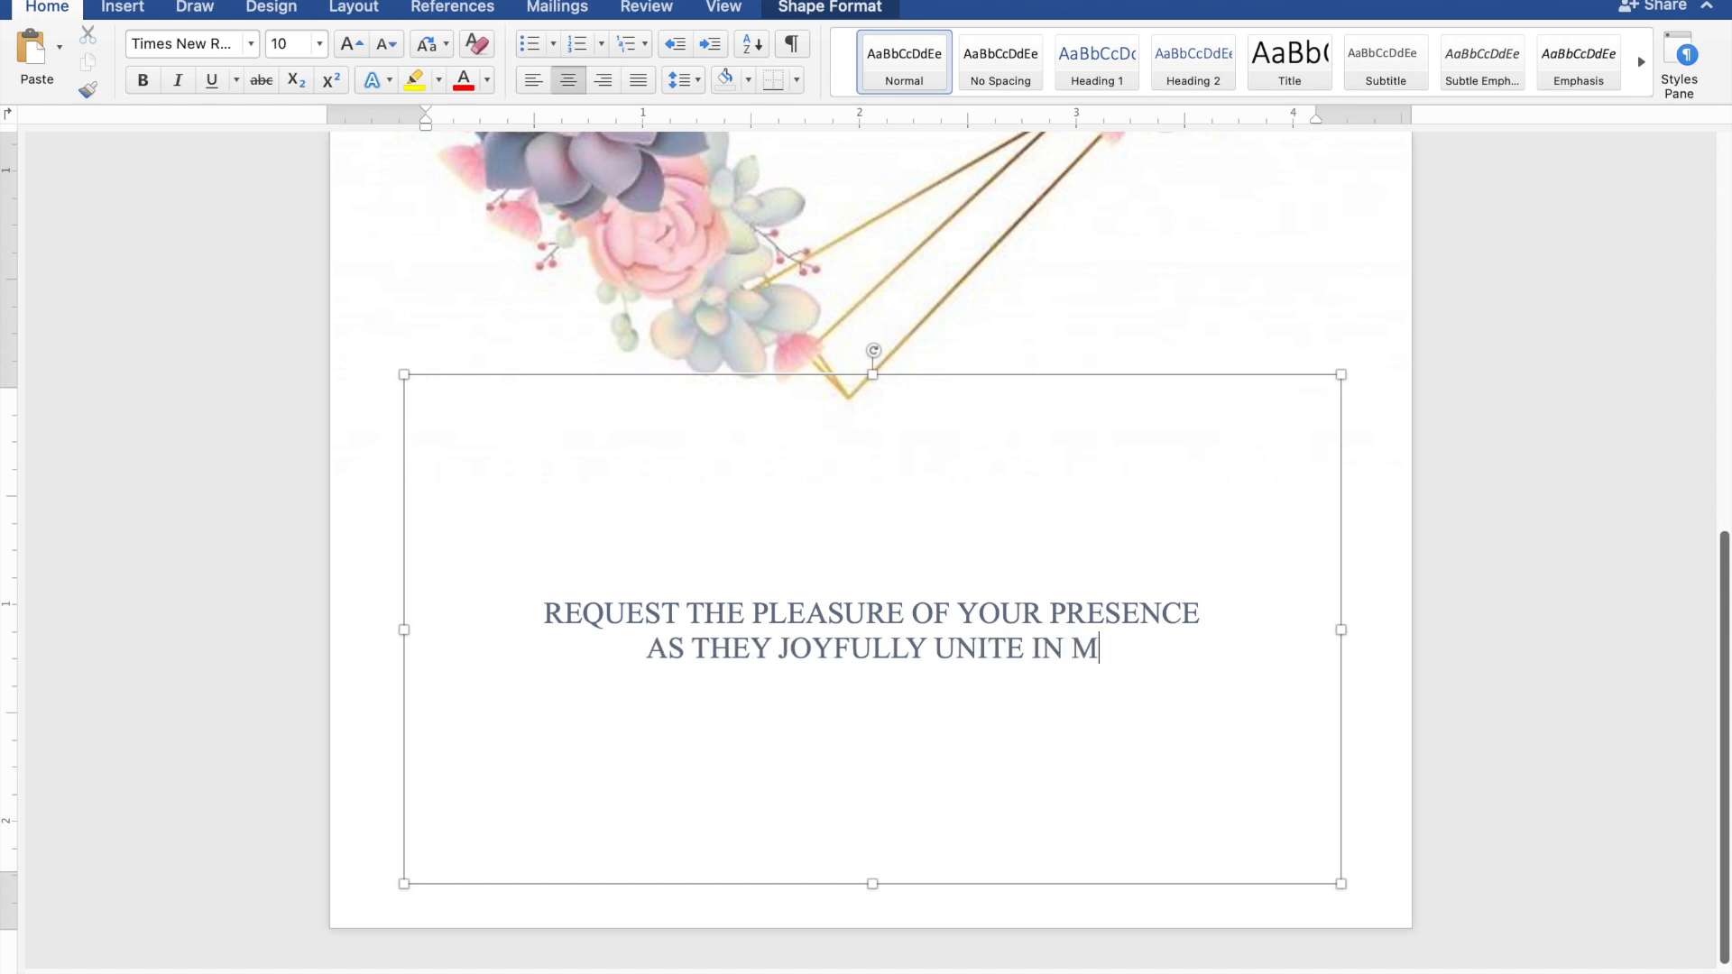
type("ARRIAG")
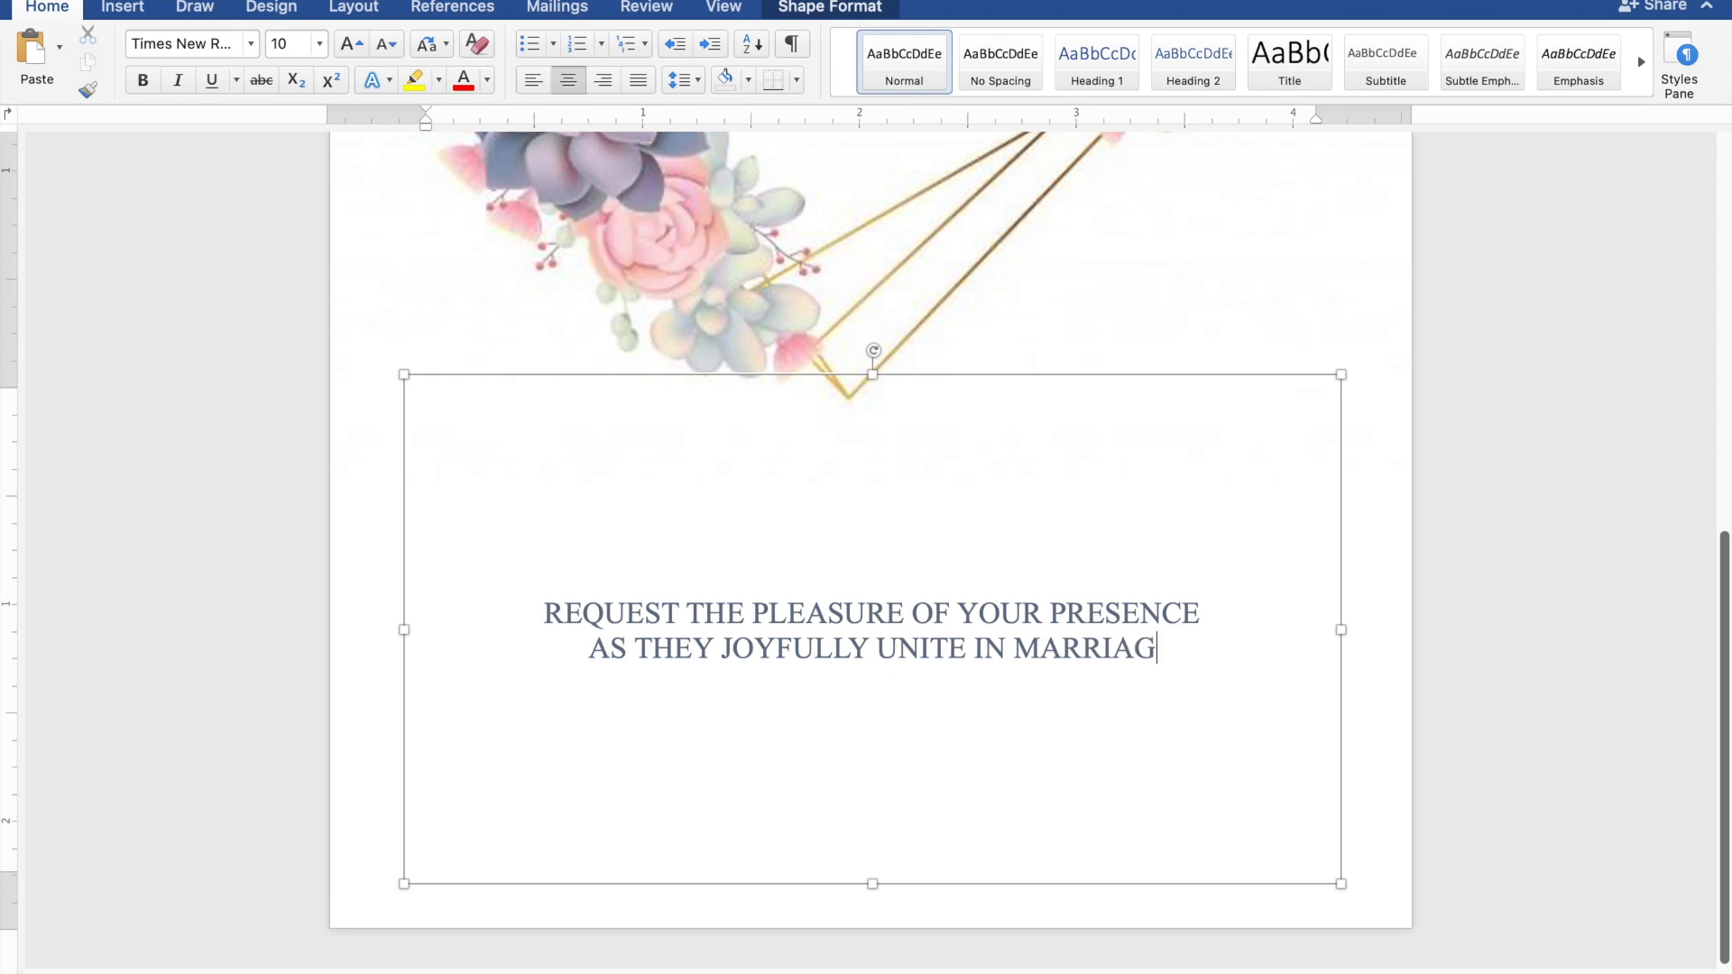
type("E")
key("Return")
key("Return")
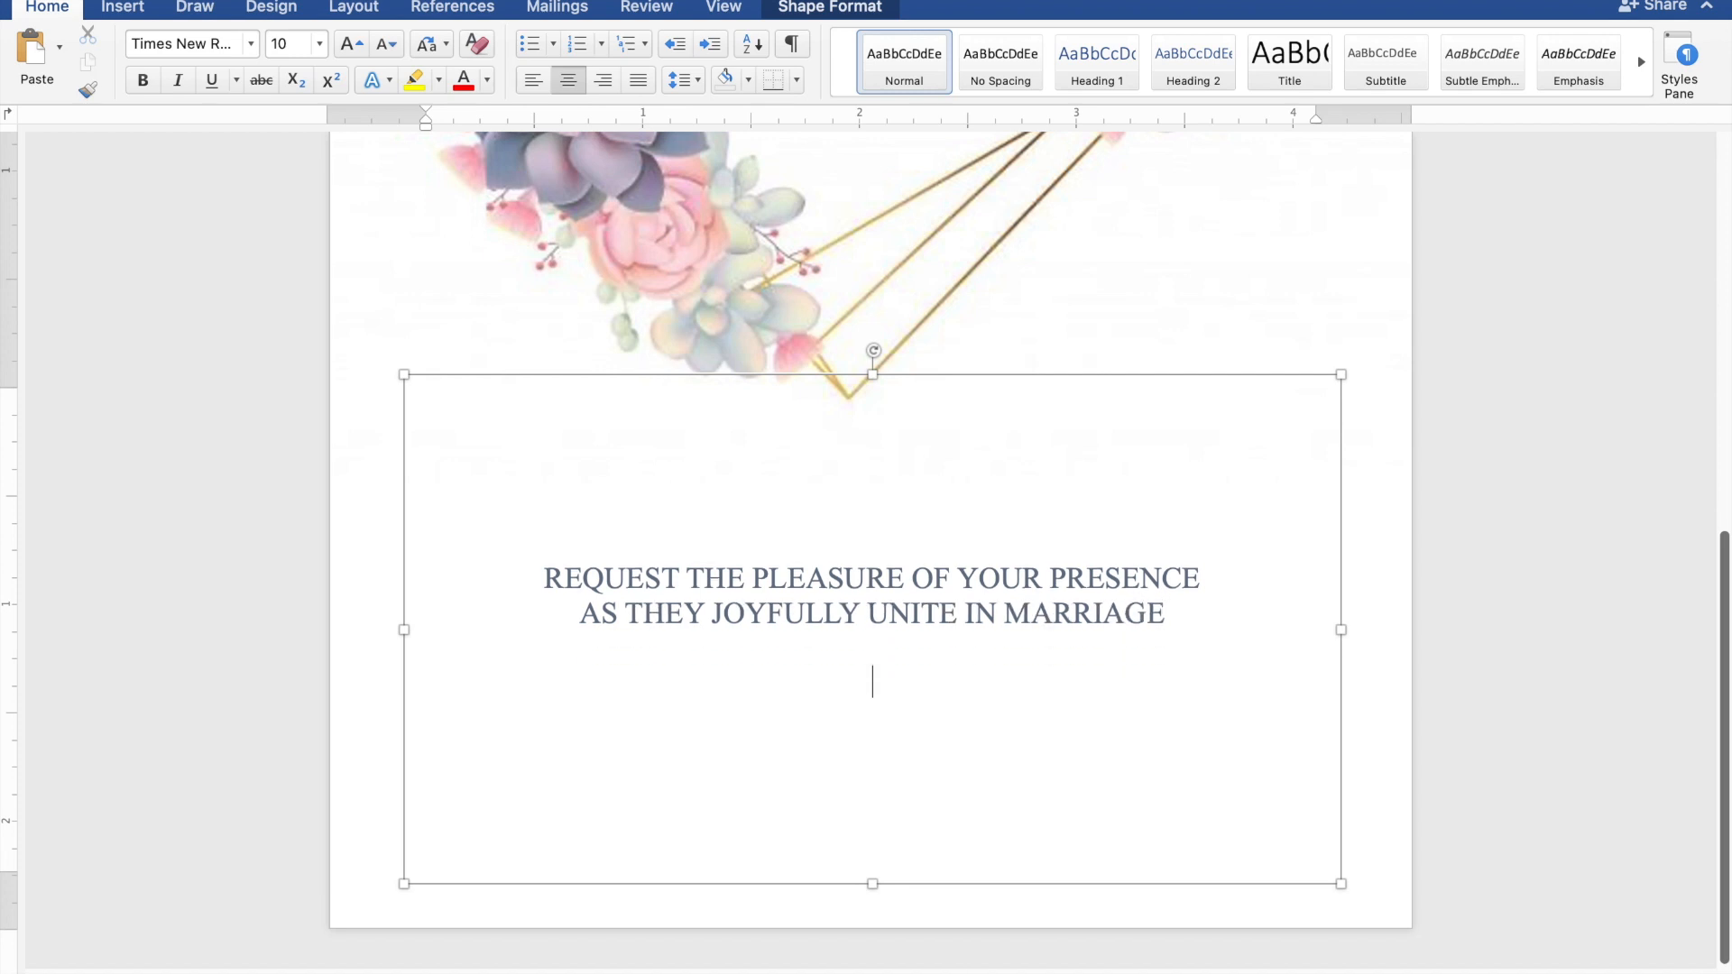
Add SUNDAY, JANUARY 28, 2024 and 10:00 IN THE MORNING as separate centred lines
type("SU")
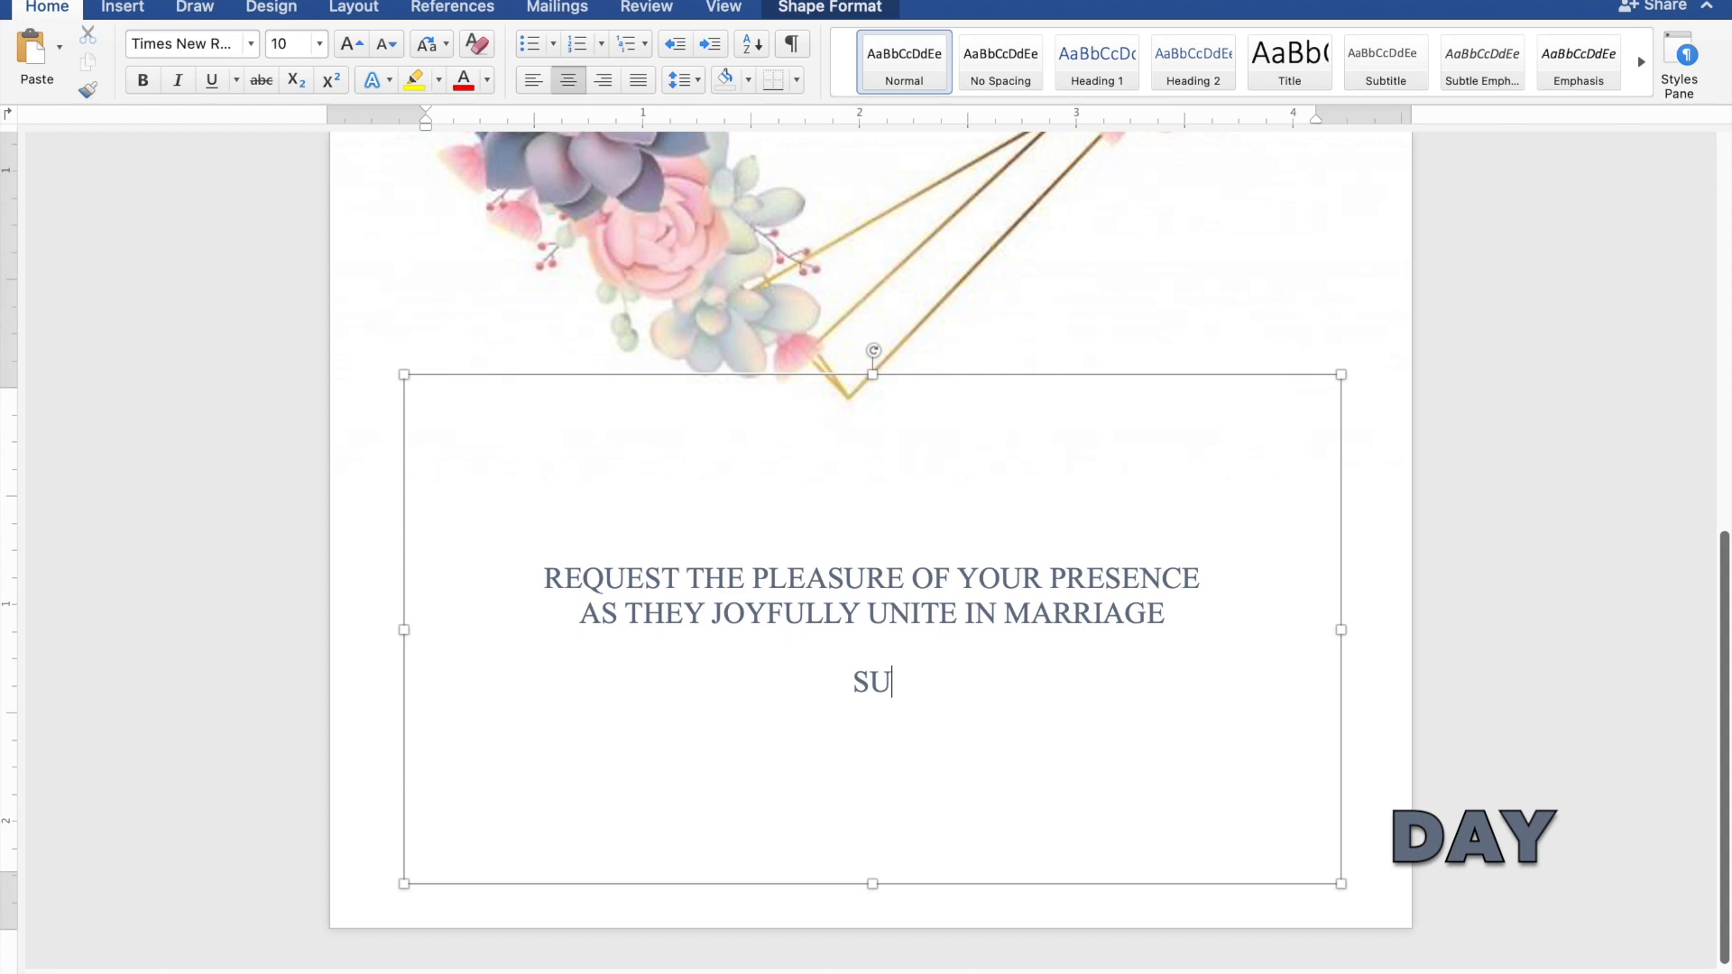
type("NDAY")
key("Return")
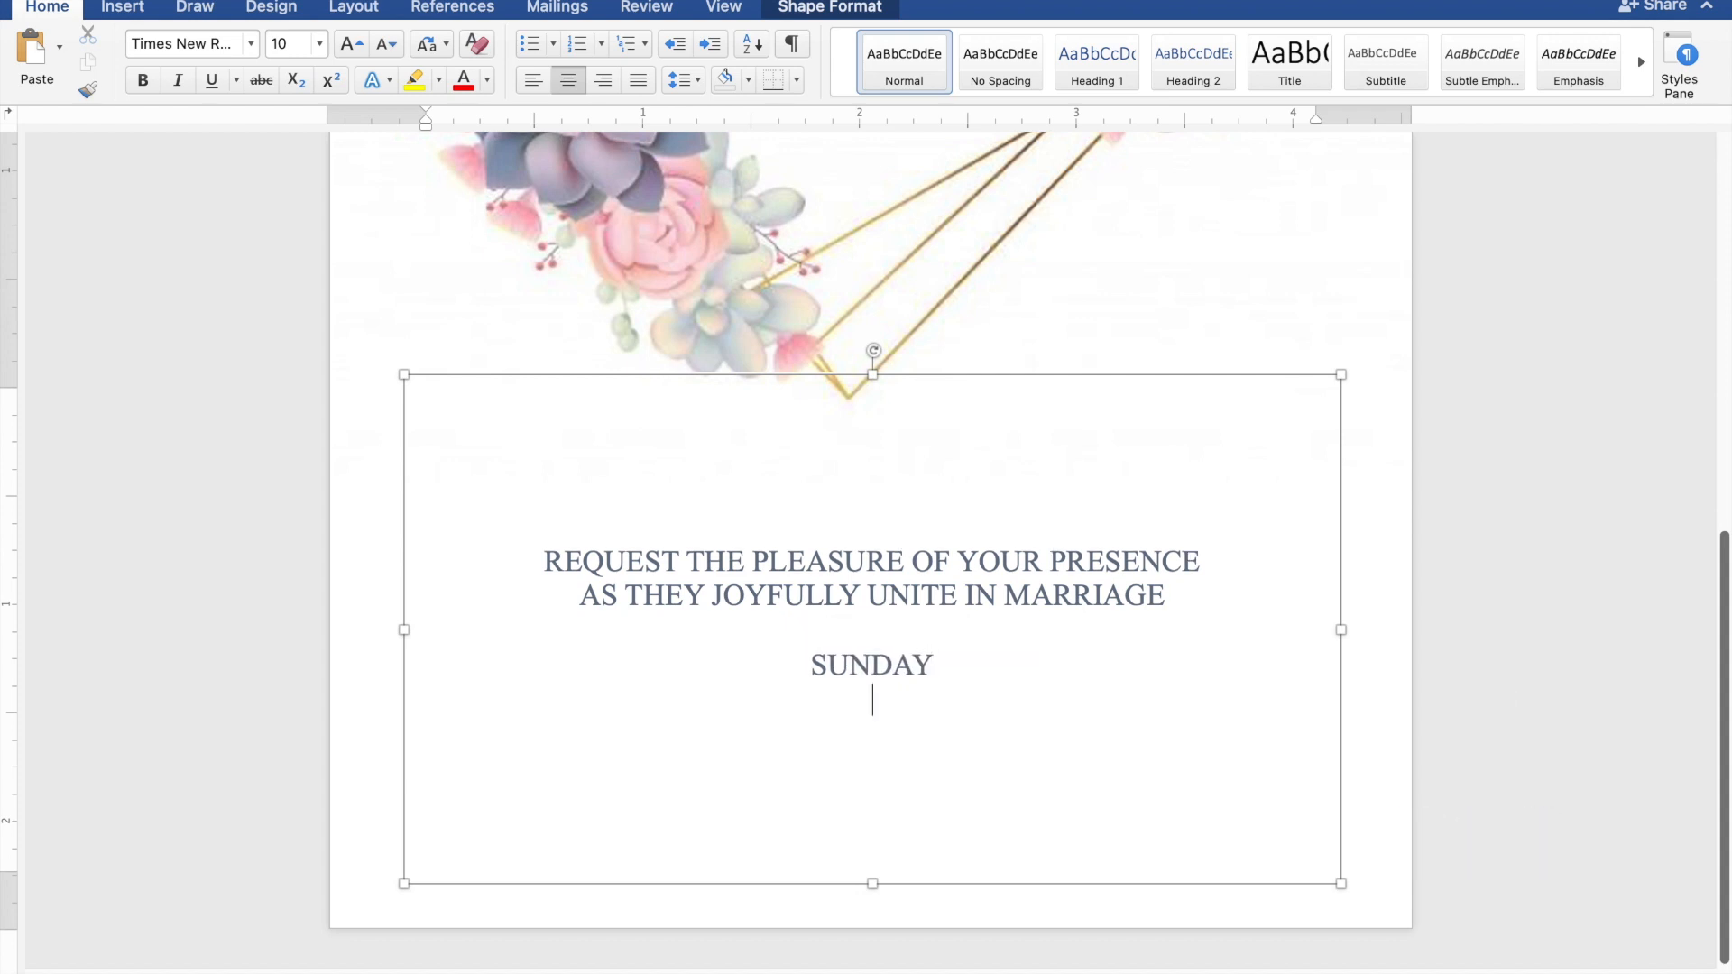
type("JAN")
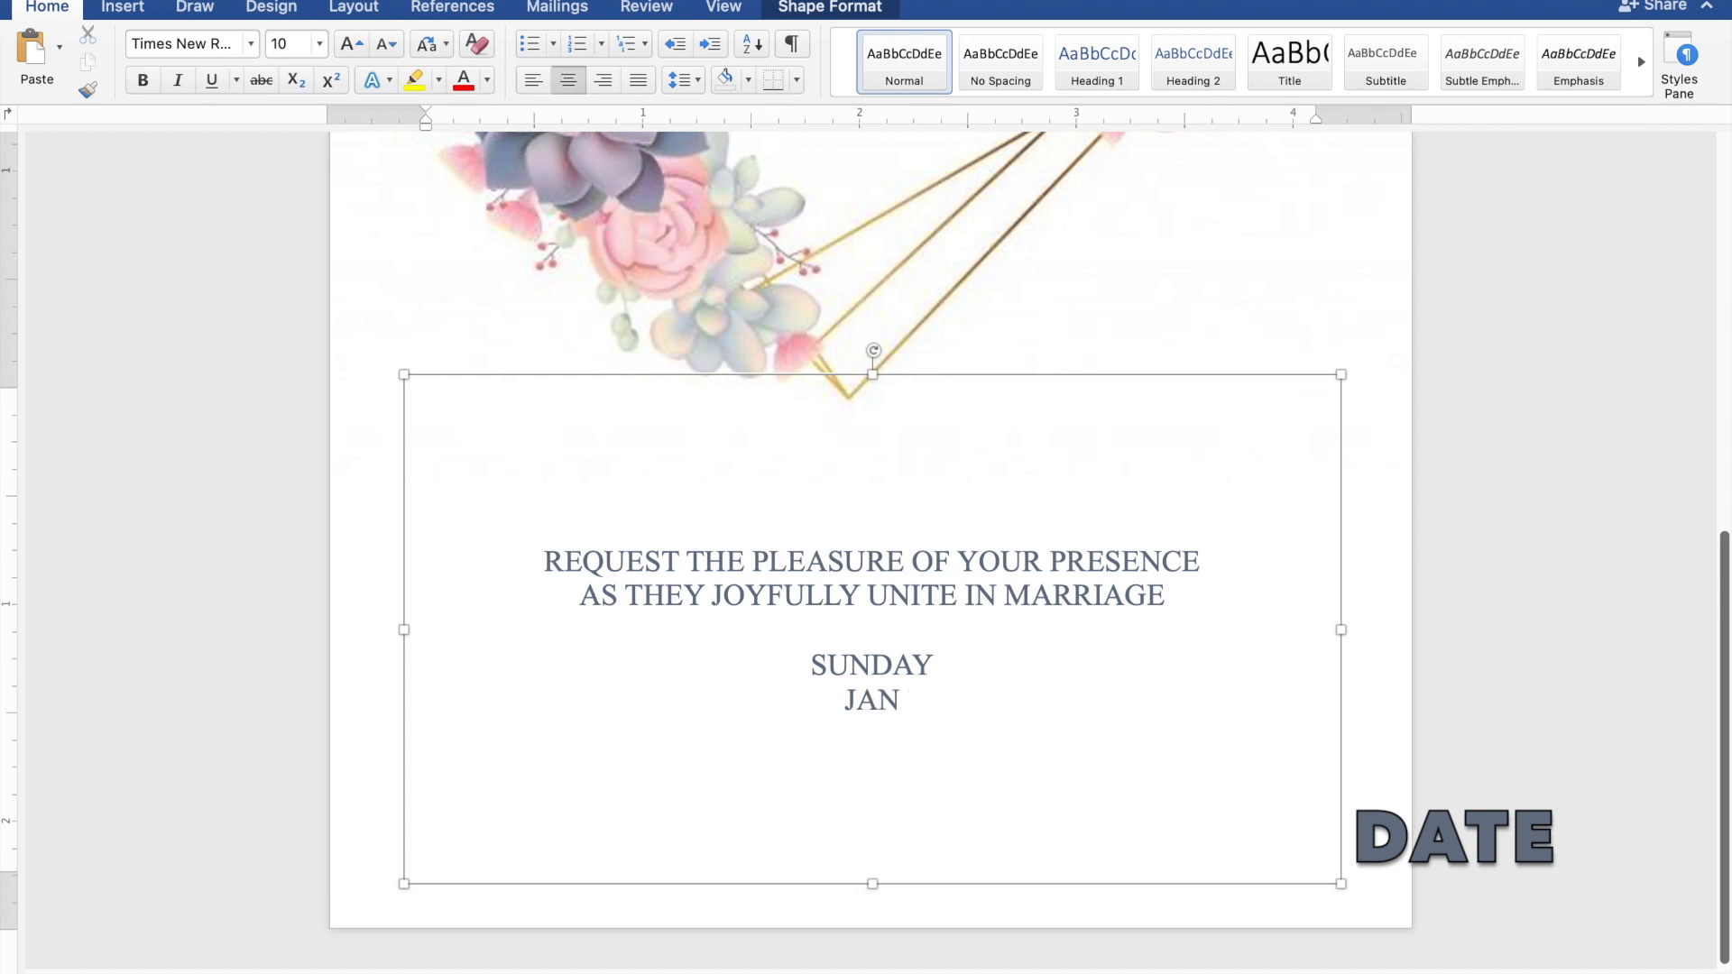
type("UAR")
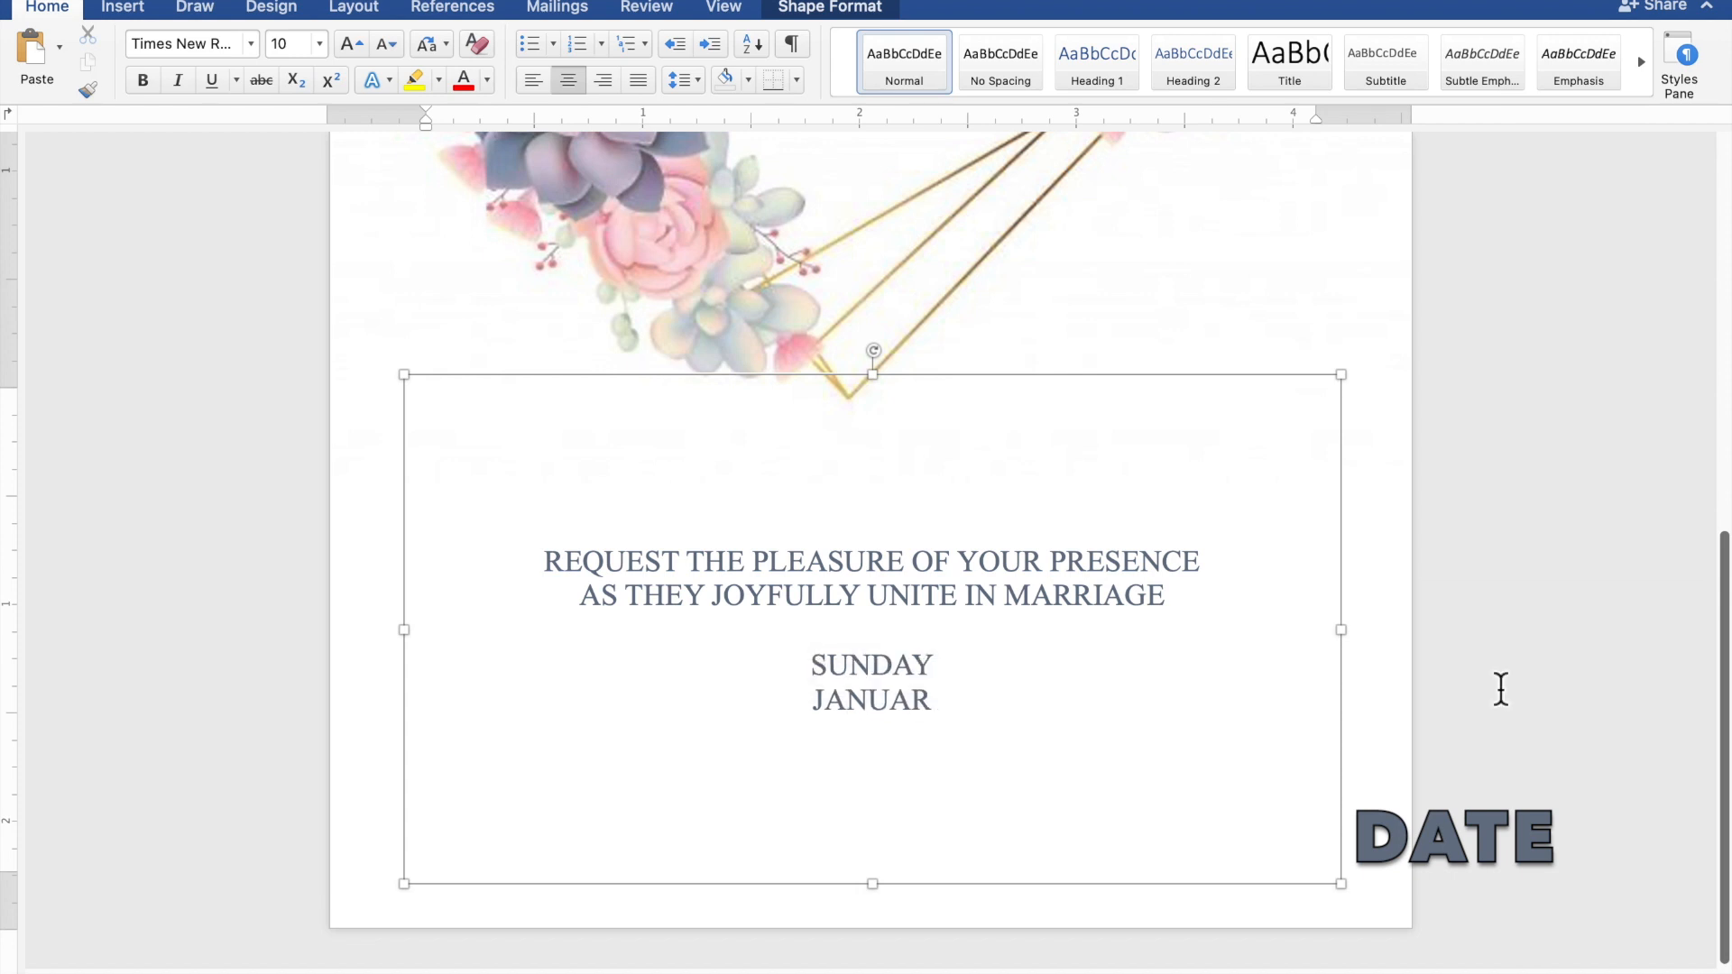
type("Y 28, ")
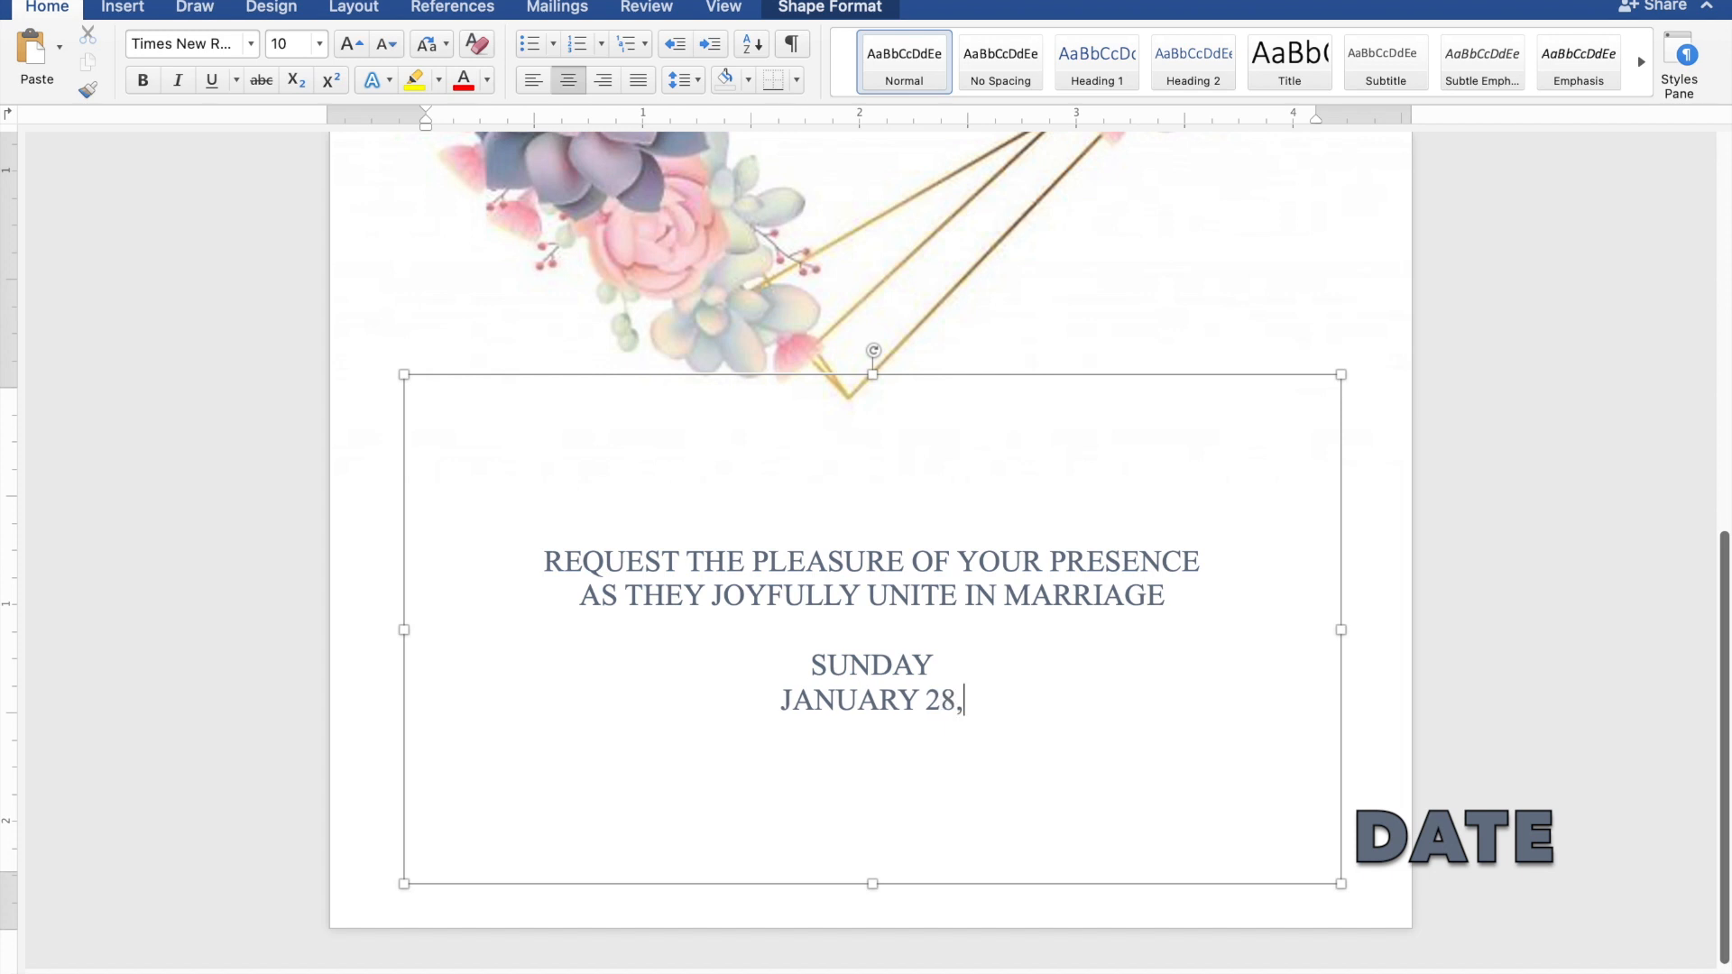
type("2024")
key("Return")
type("10:")
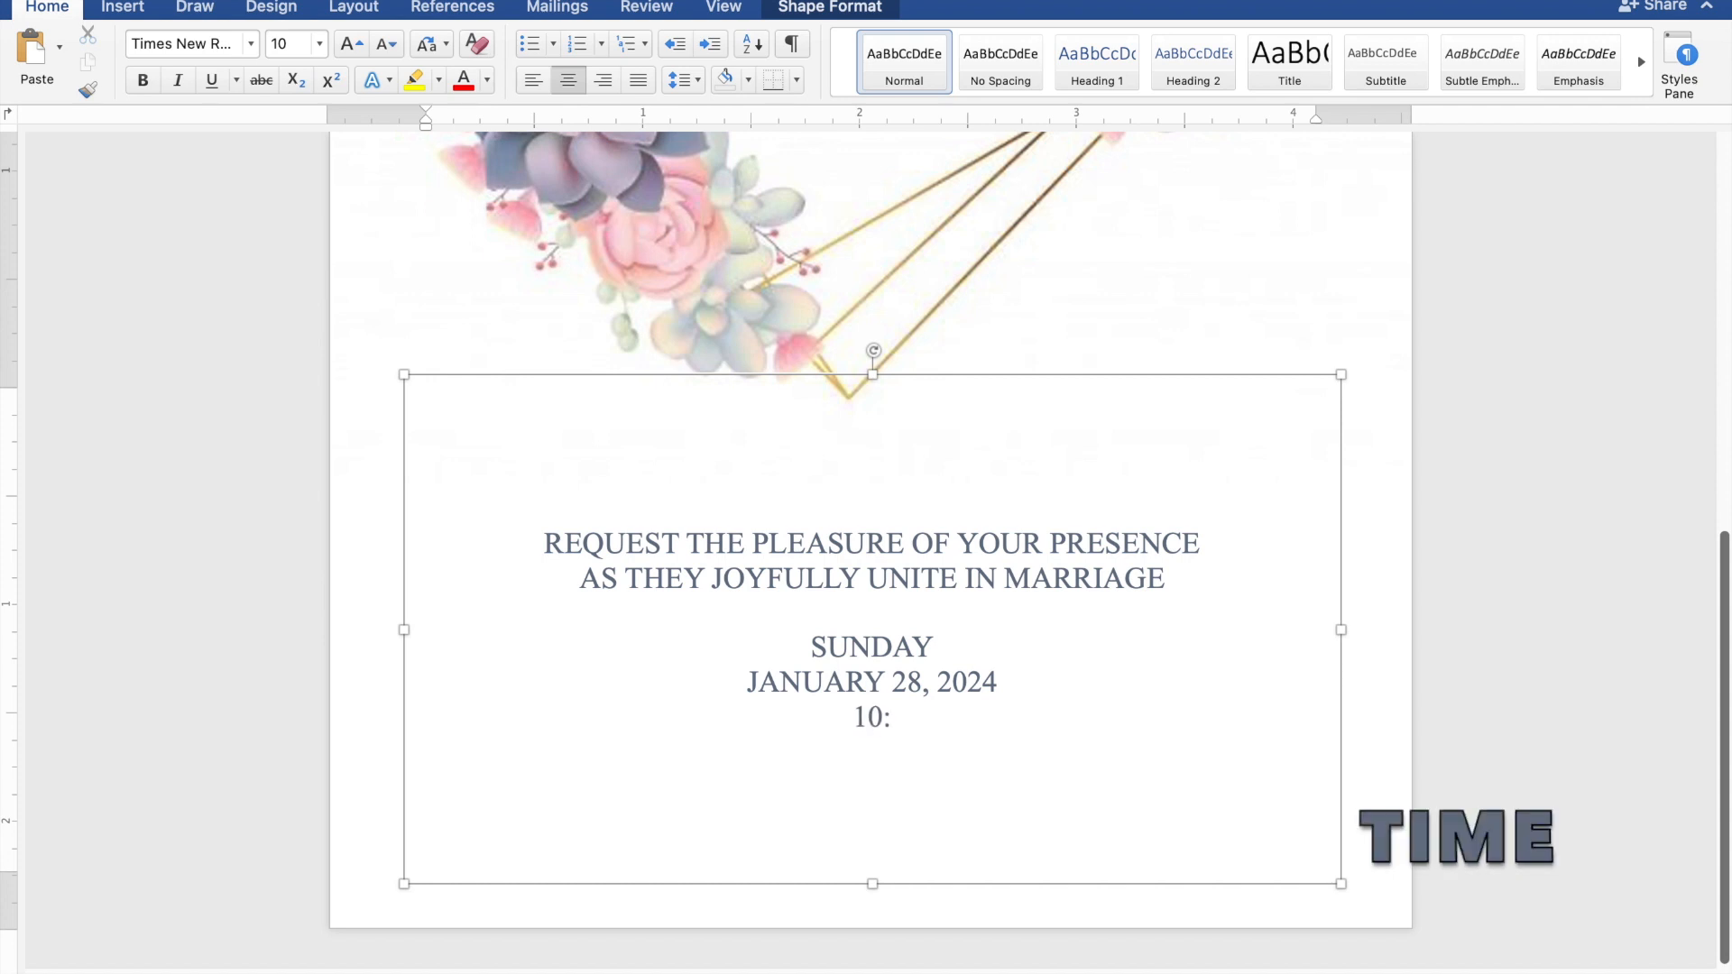
type("00 IN TH")
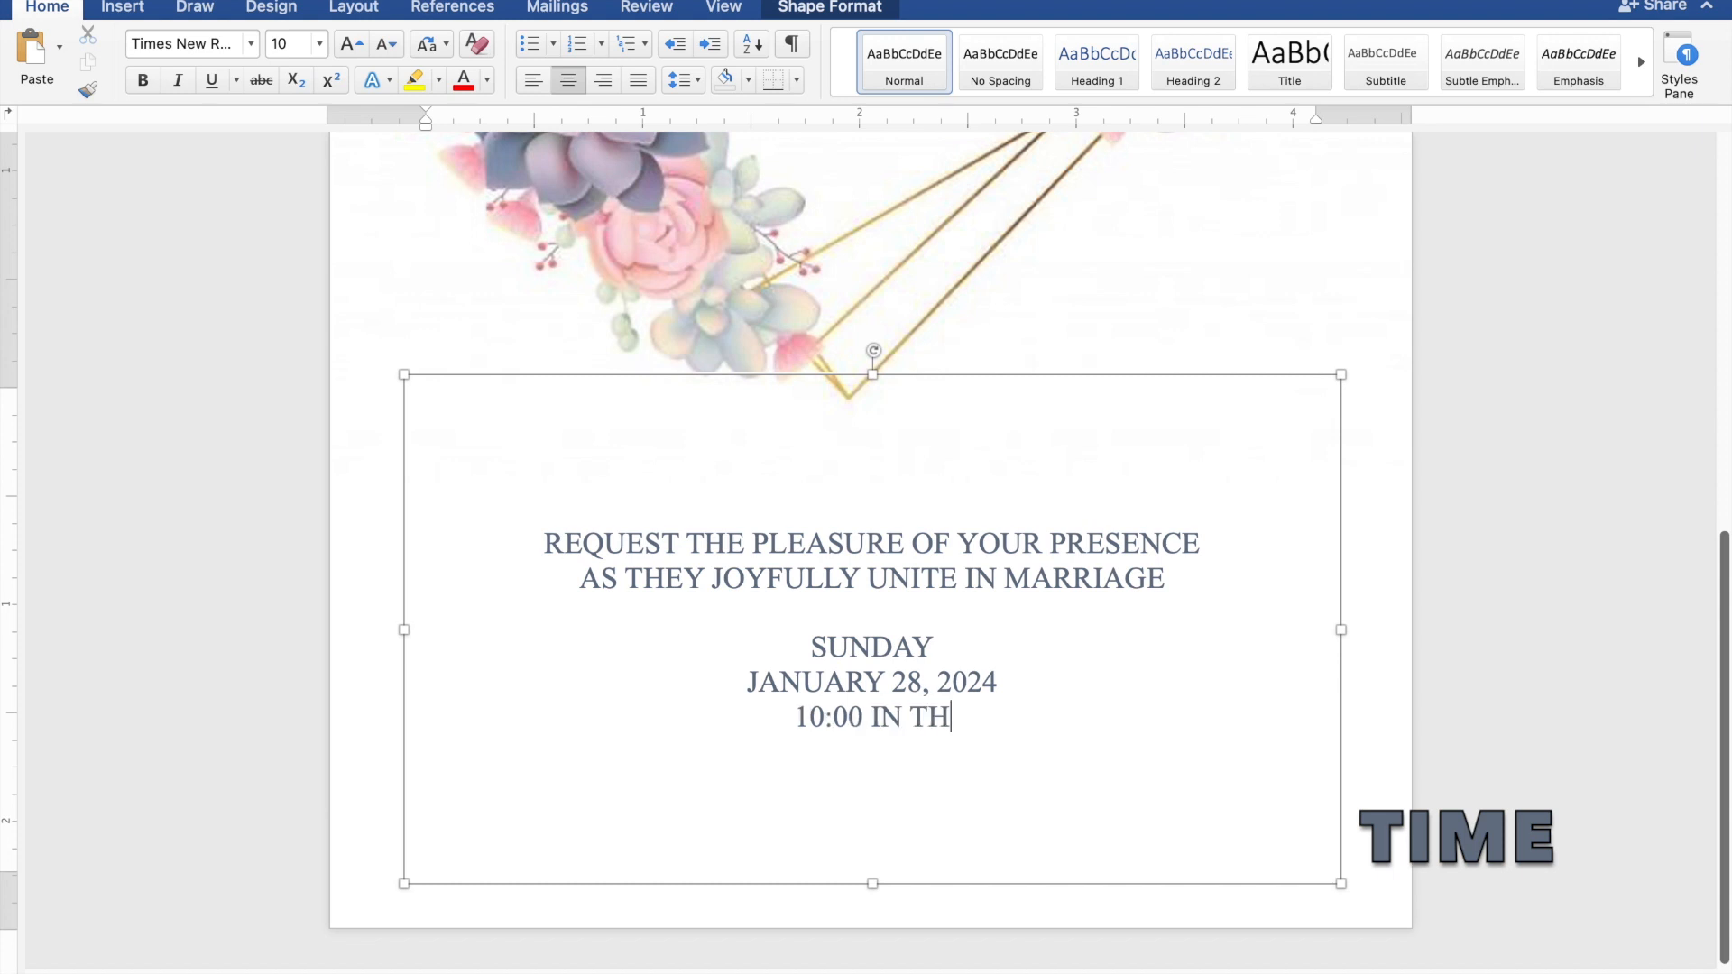
type("E MORNING")
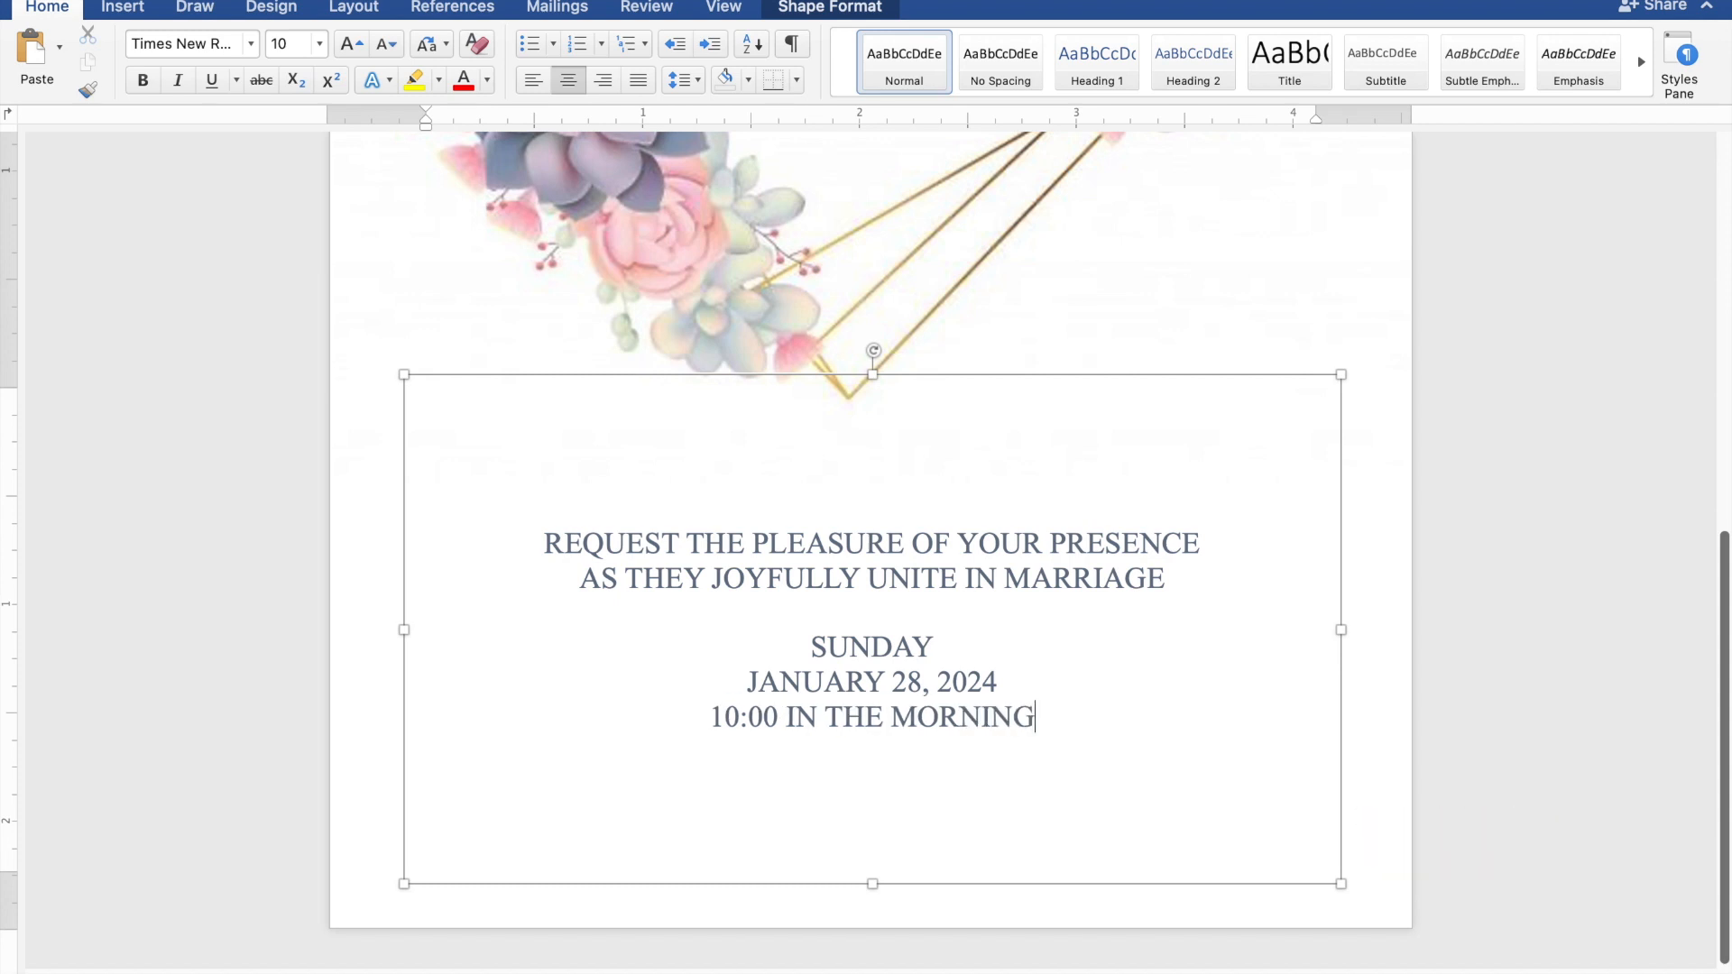
key("Return")
Type ST. THOMAS AQUINAS PARISH CHURCH, then MANGALDAN, PANGASINAN on the line below
type("S")
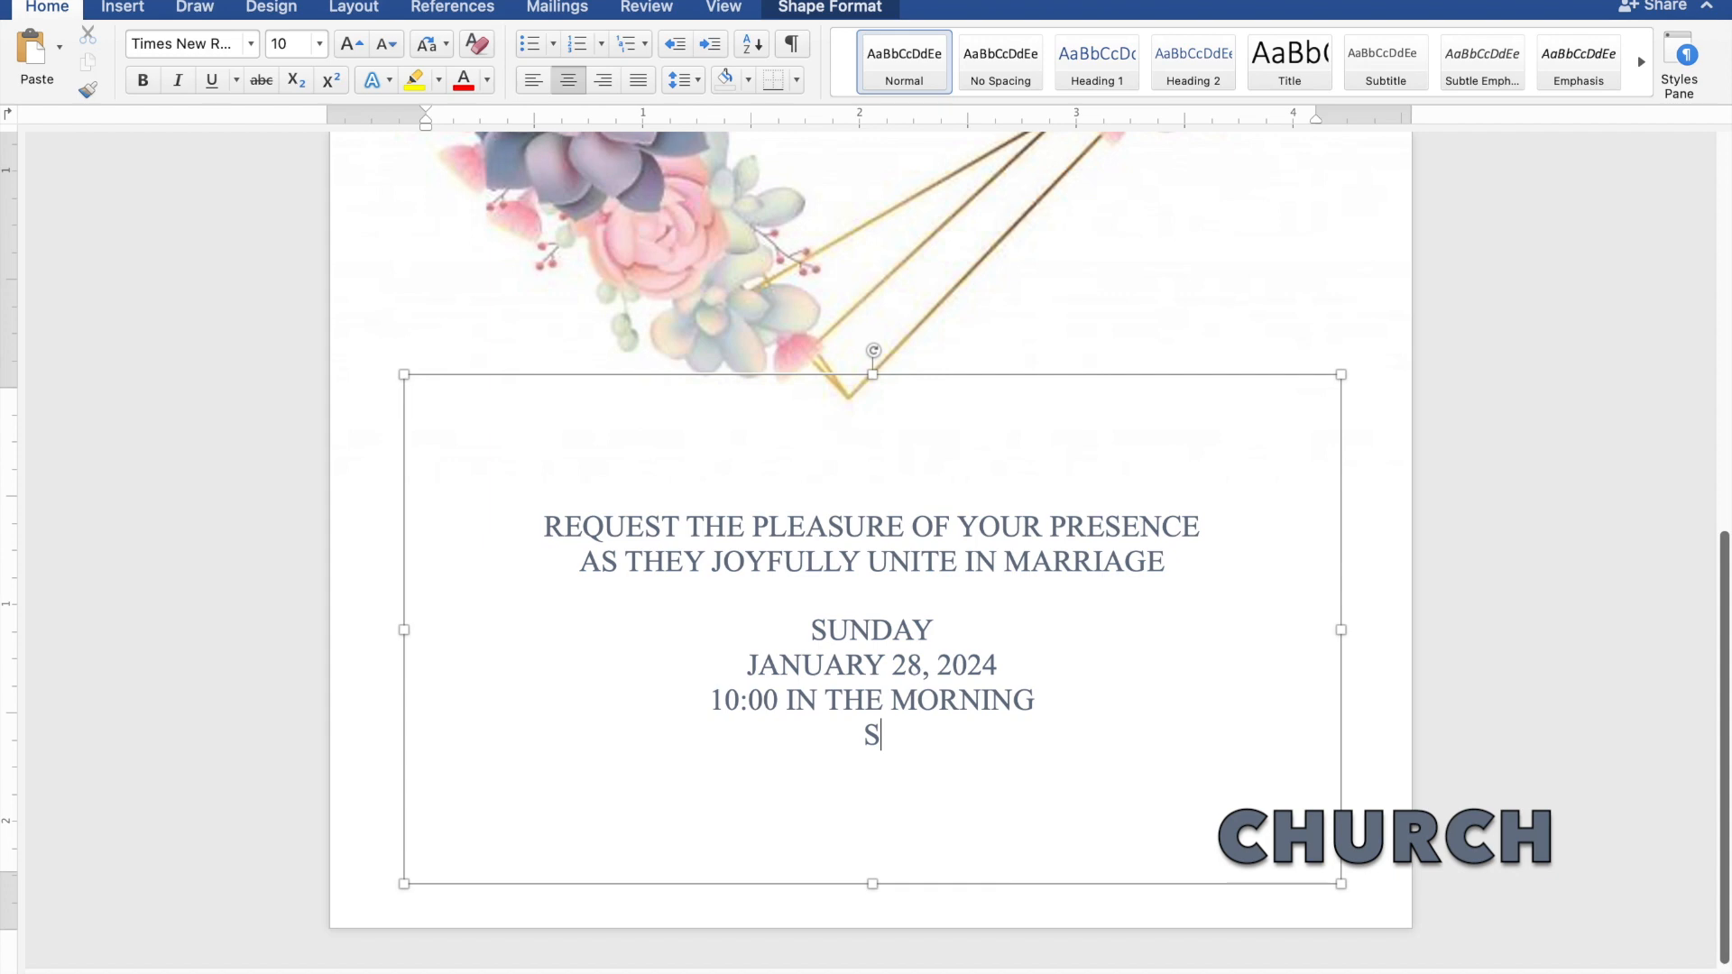
type("T. THO")
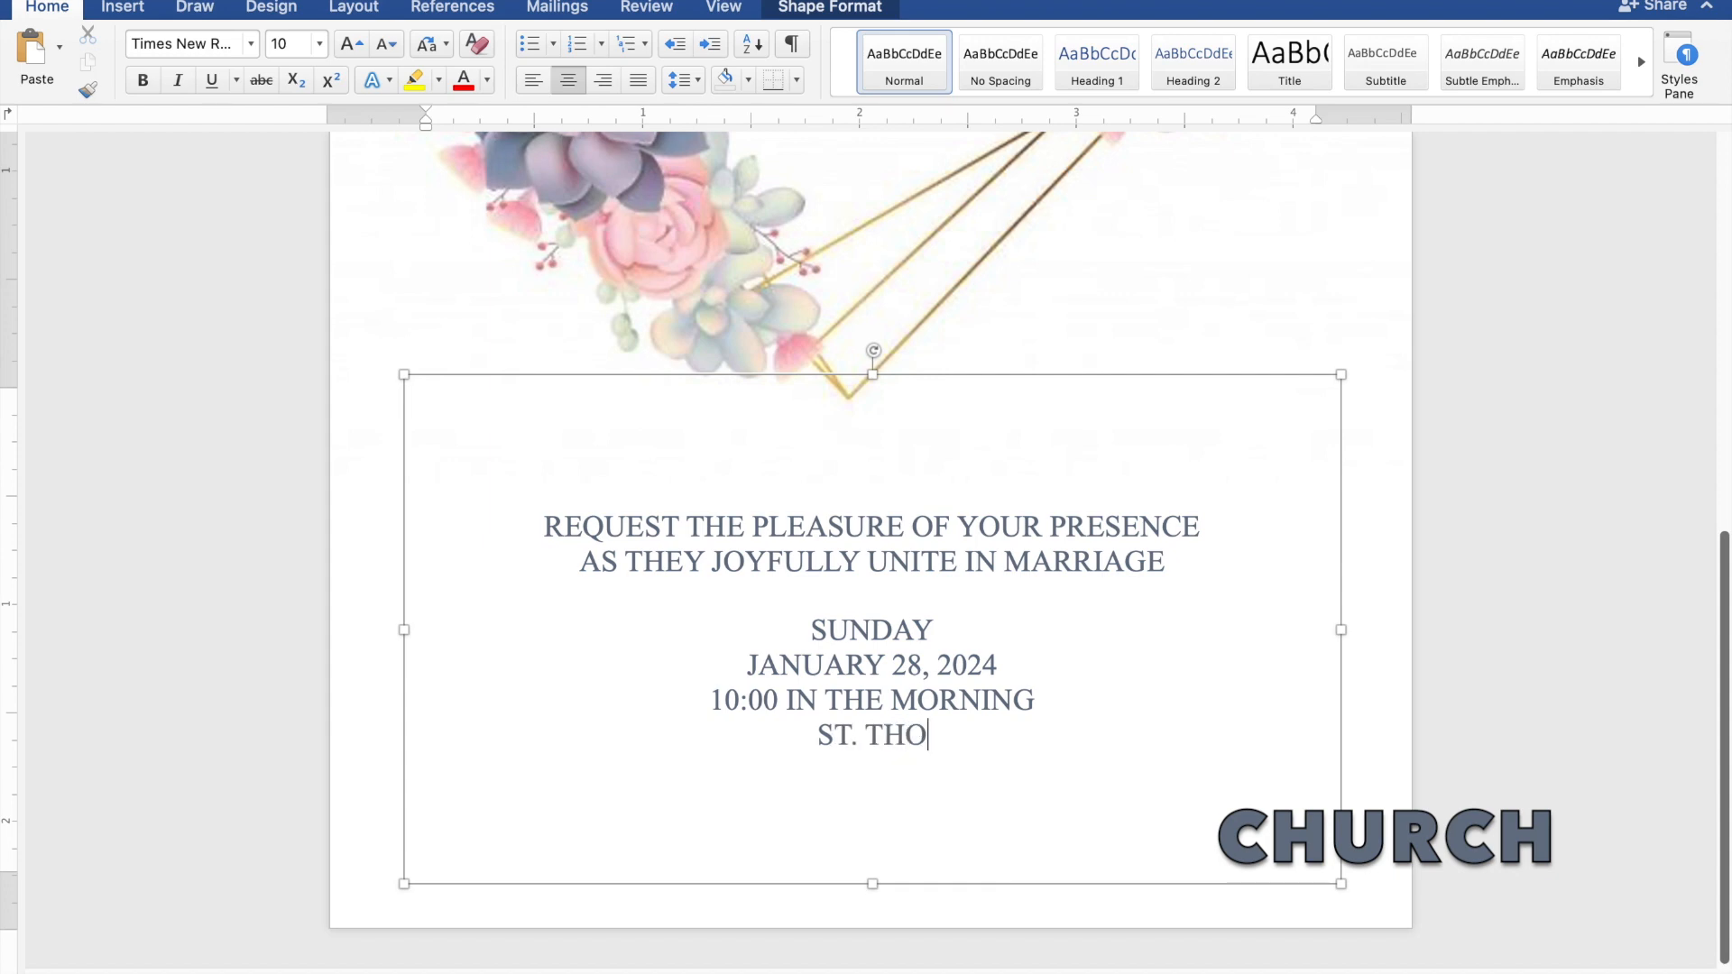
type("MAS")
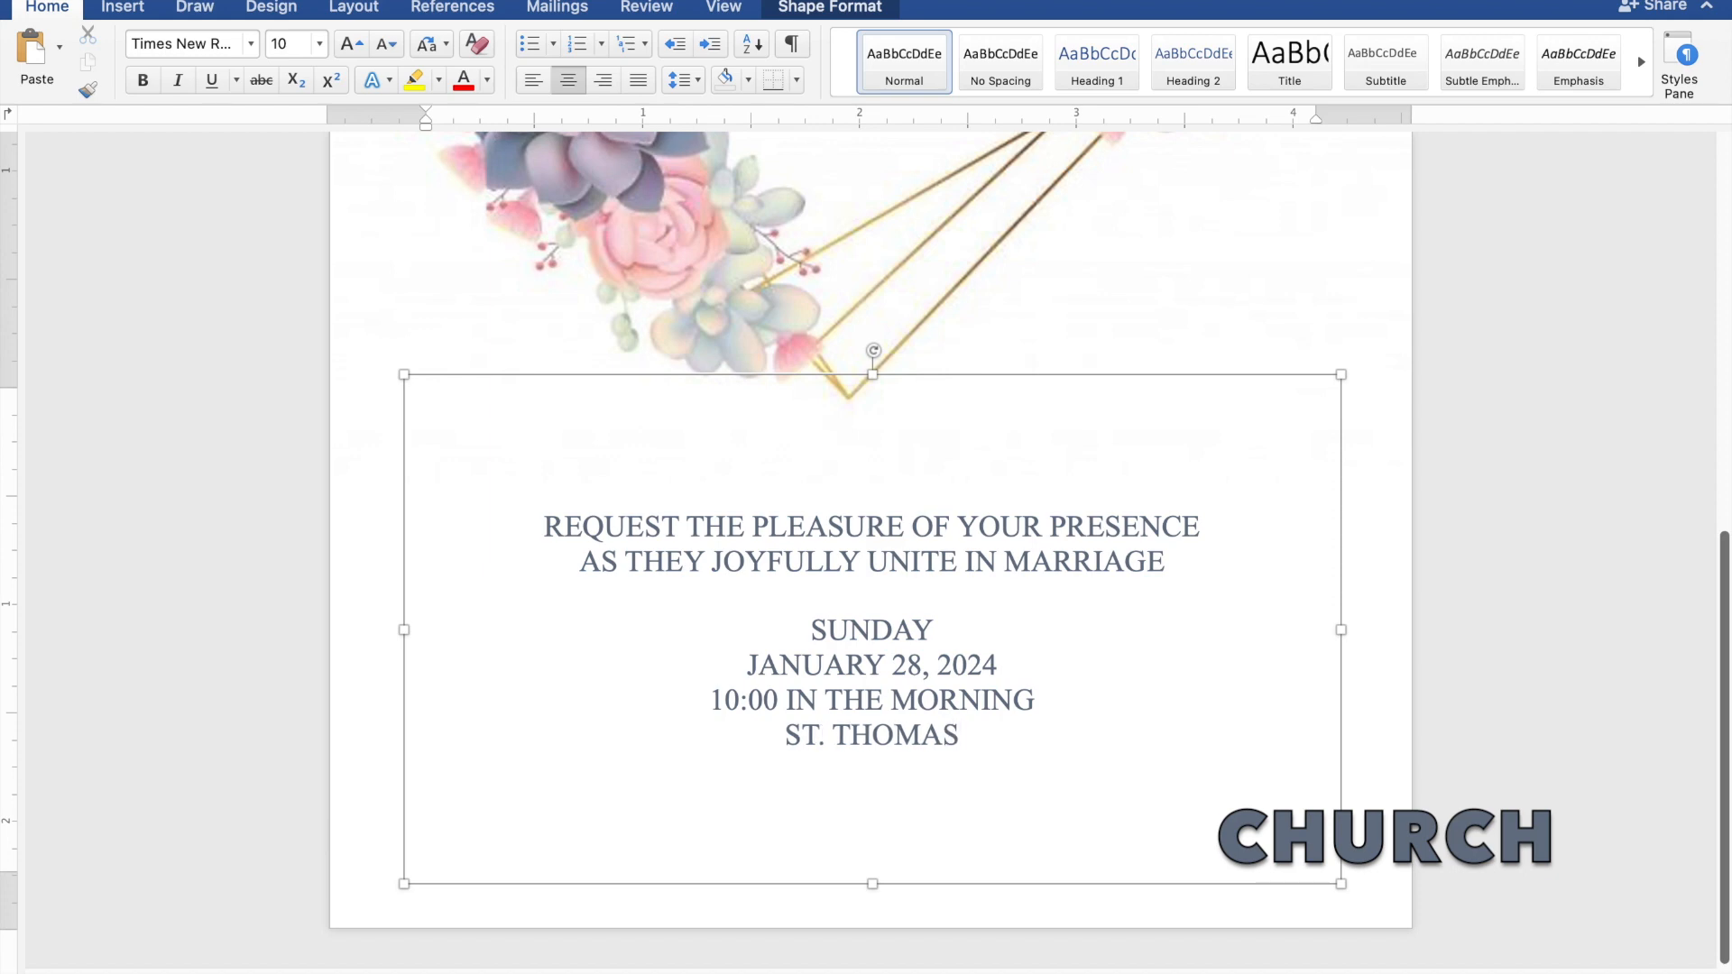
type(" AQU")
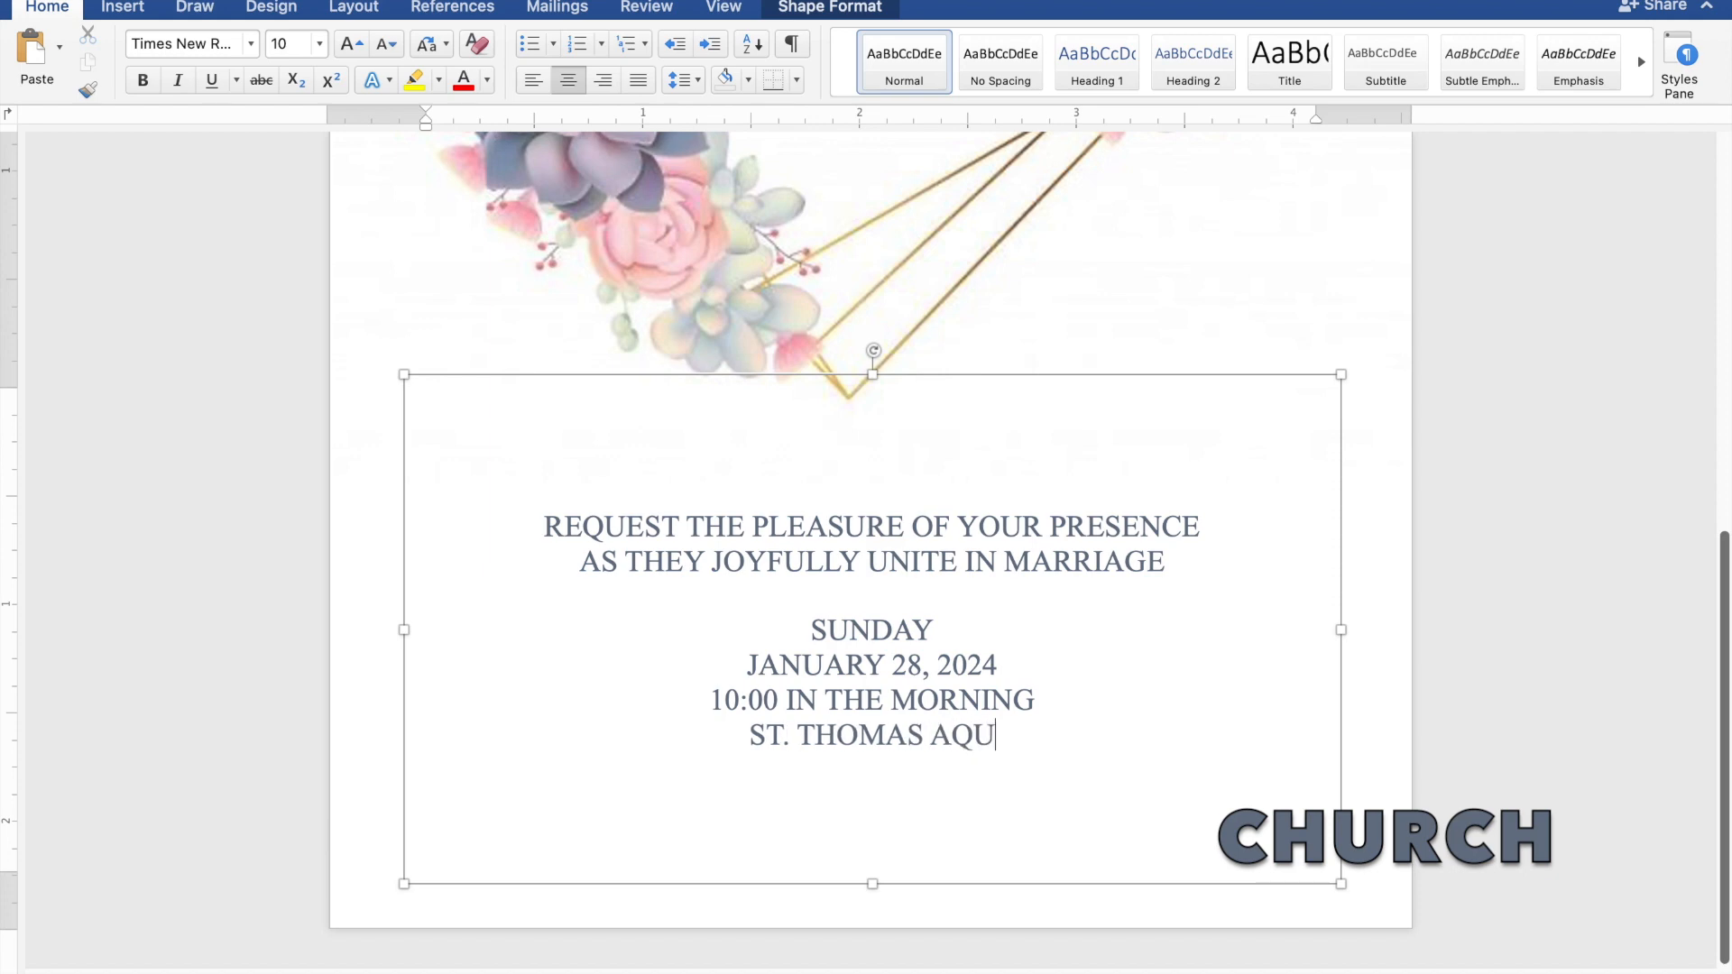
type("IN")
type("AS")
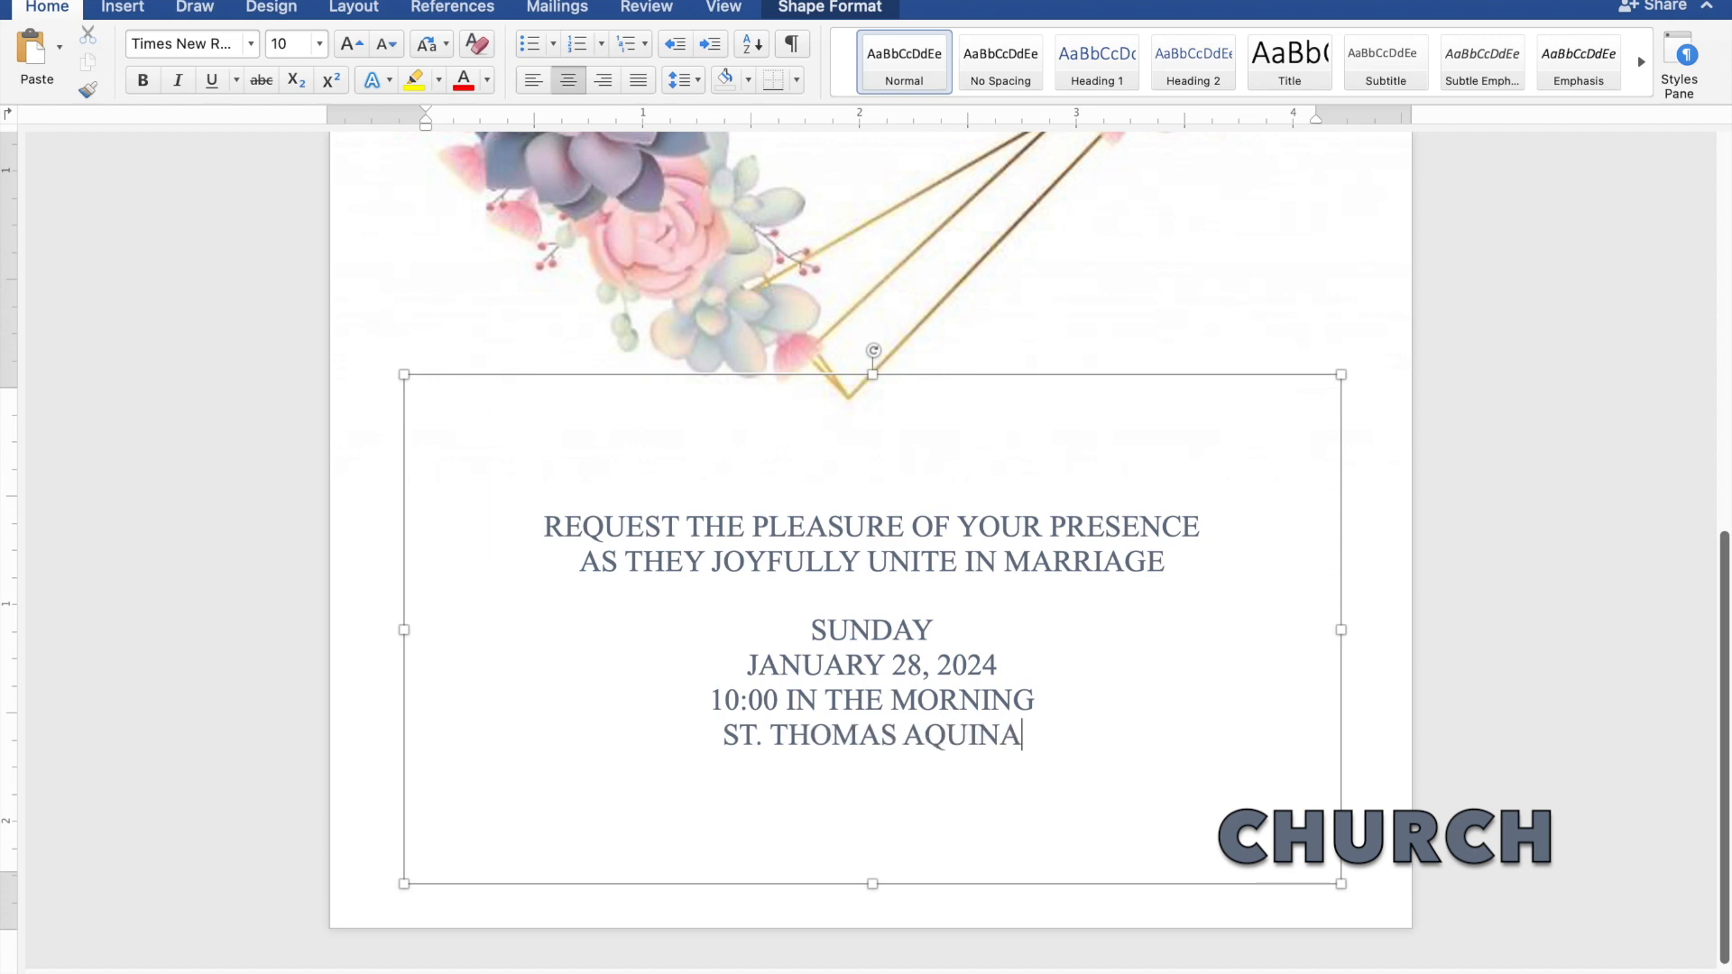
type(" P")
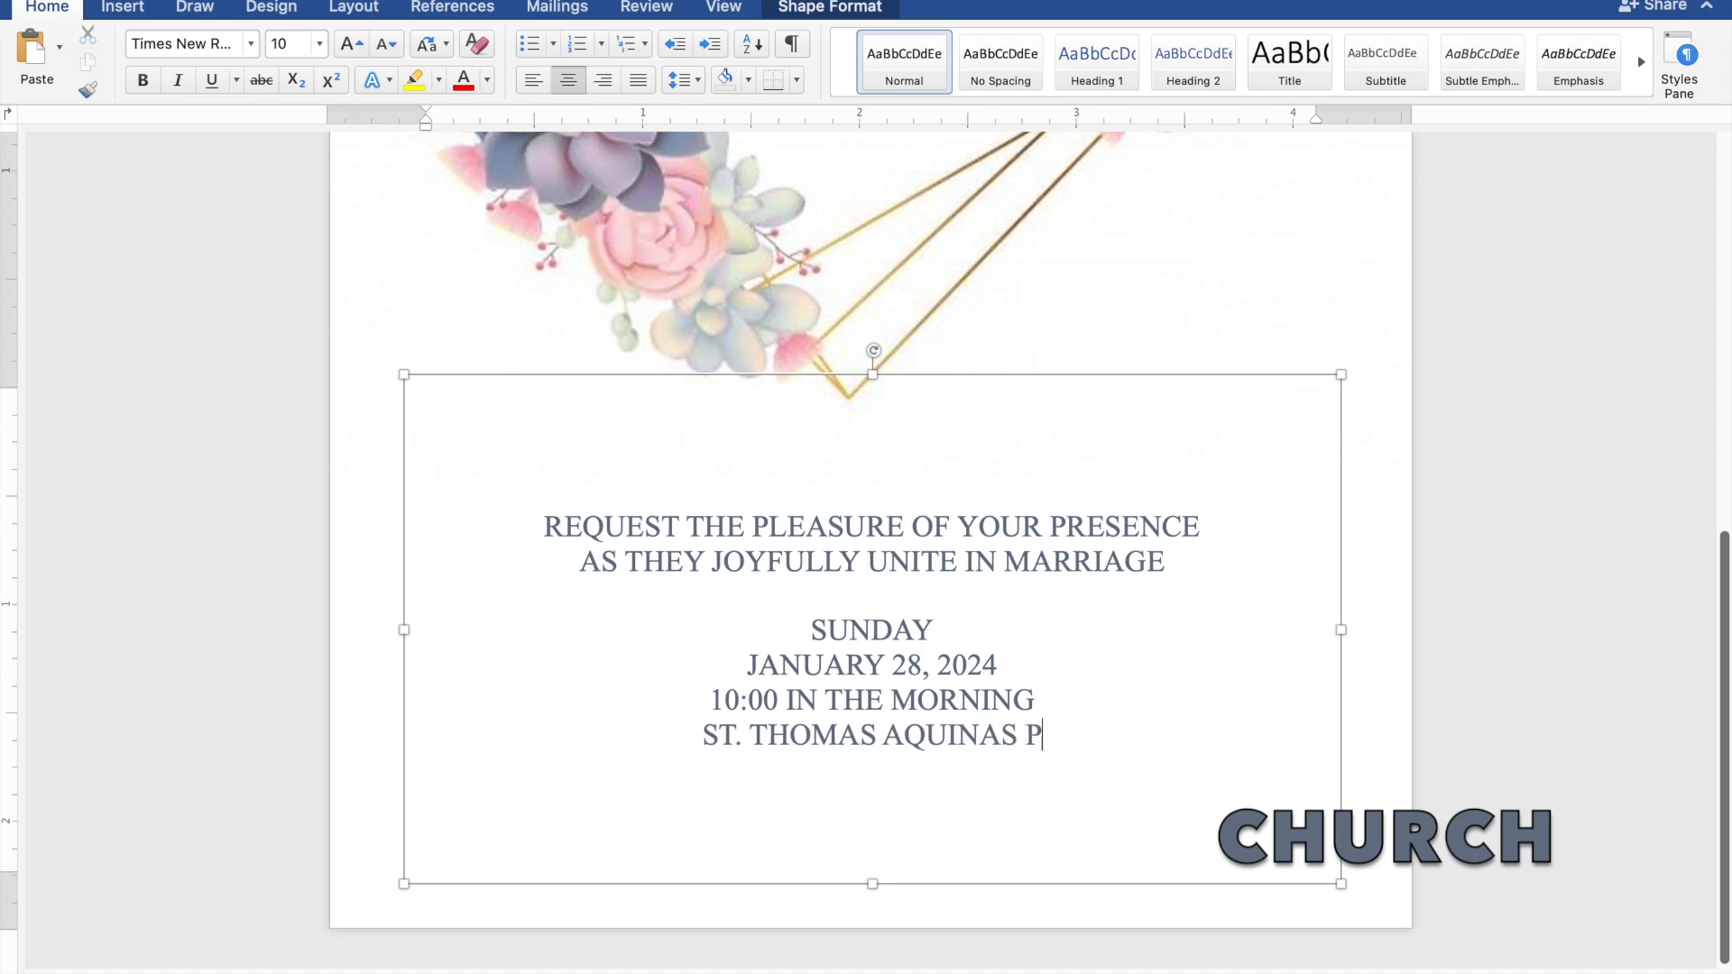
type("ARI")
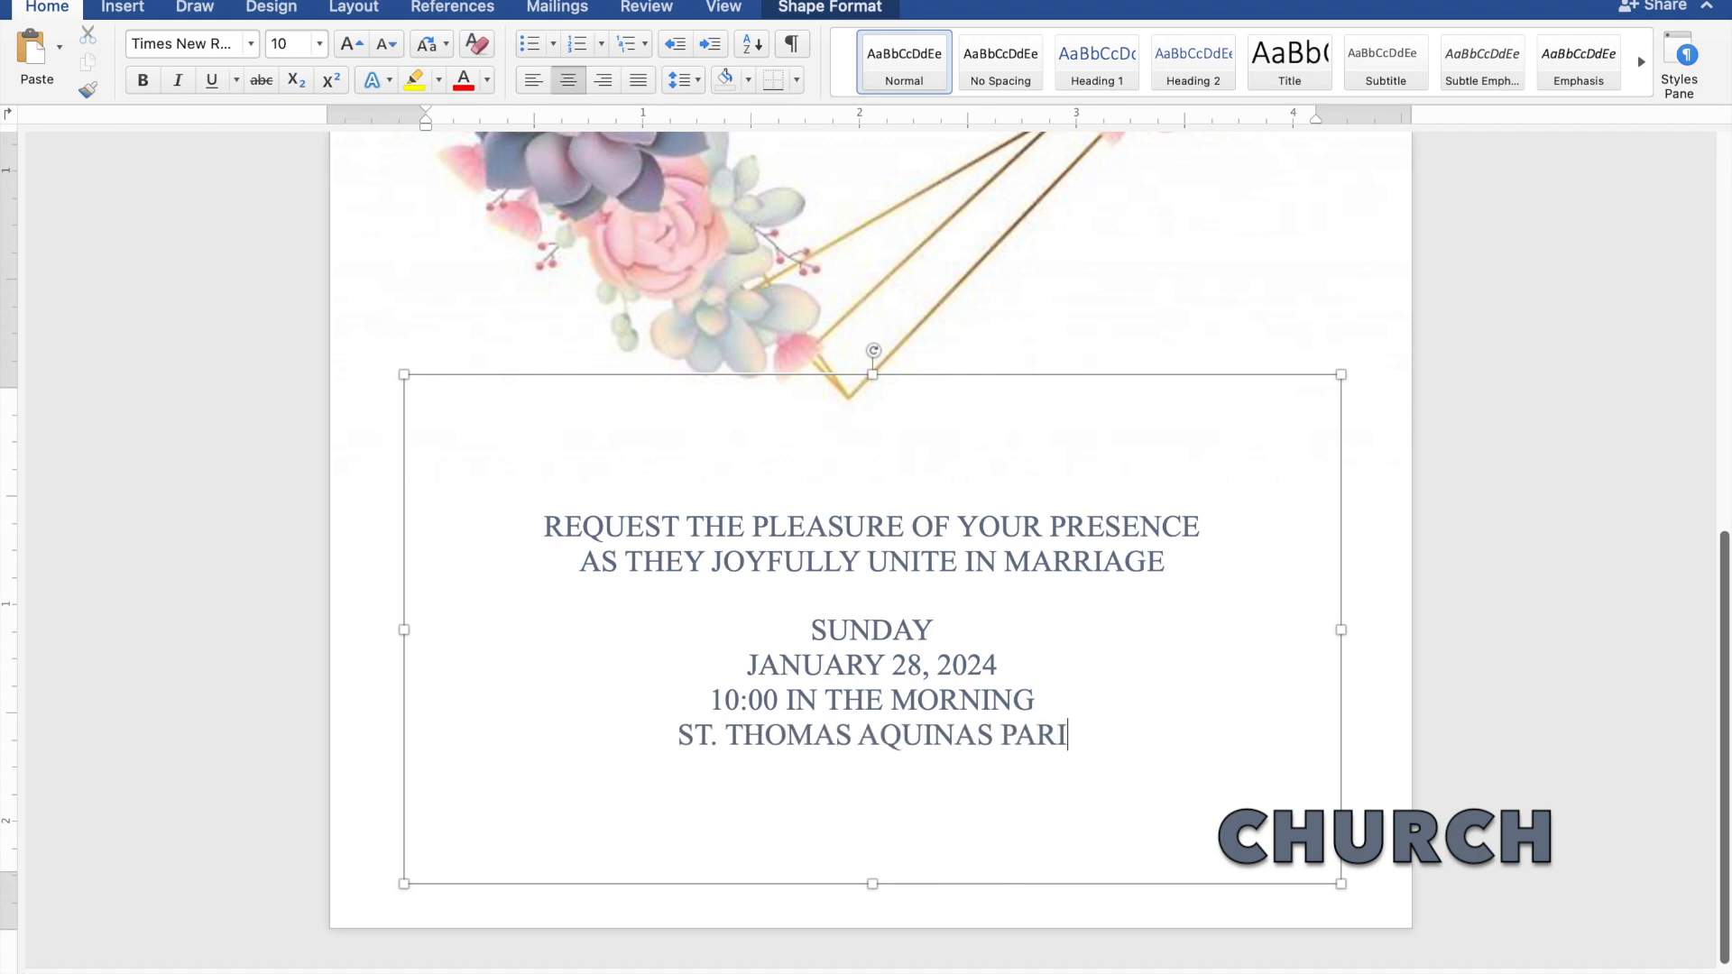
type("SH")
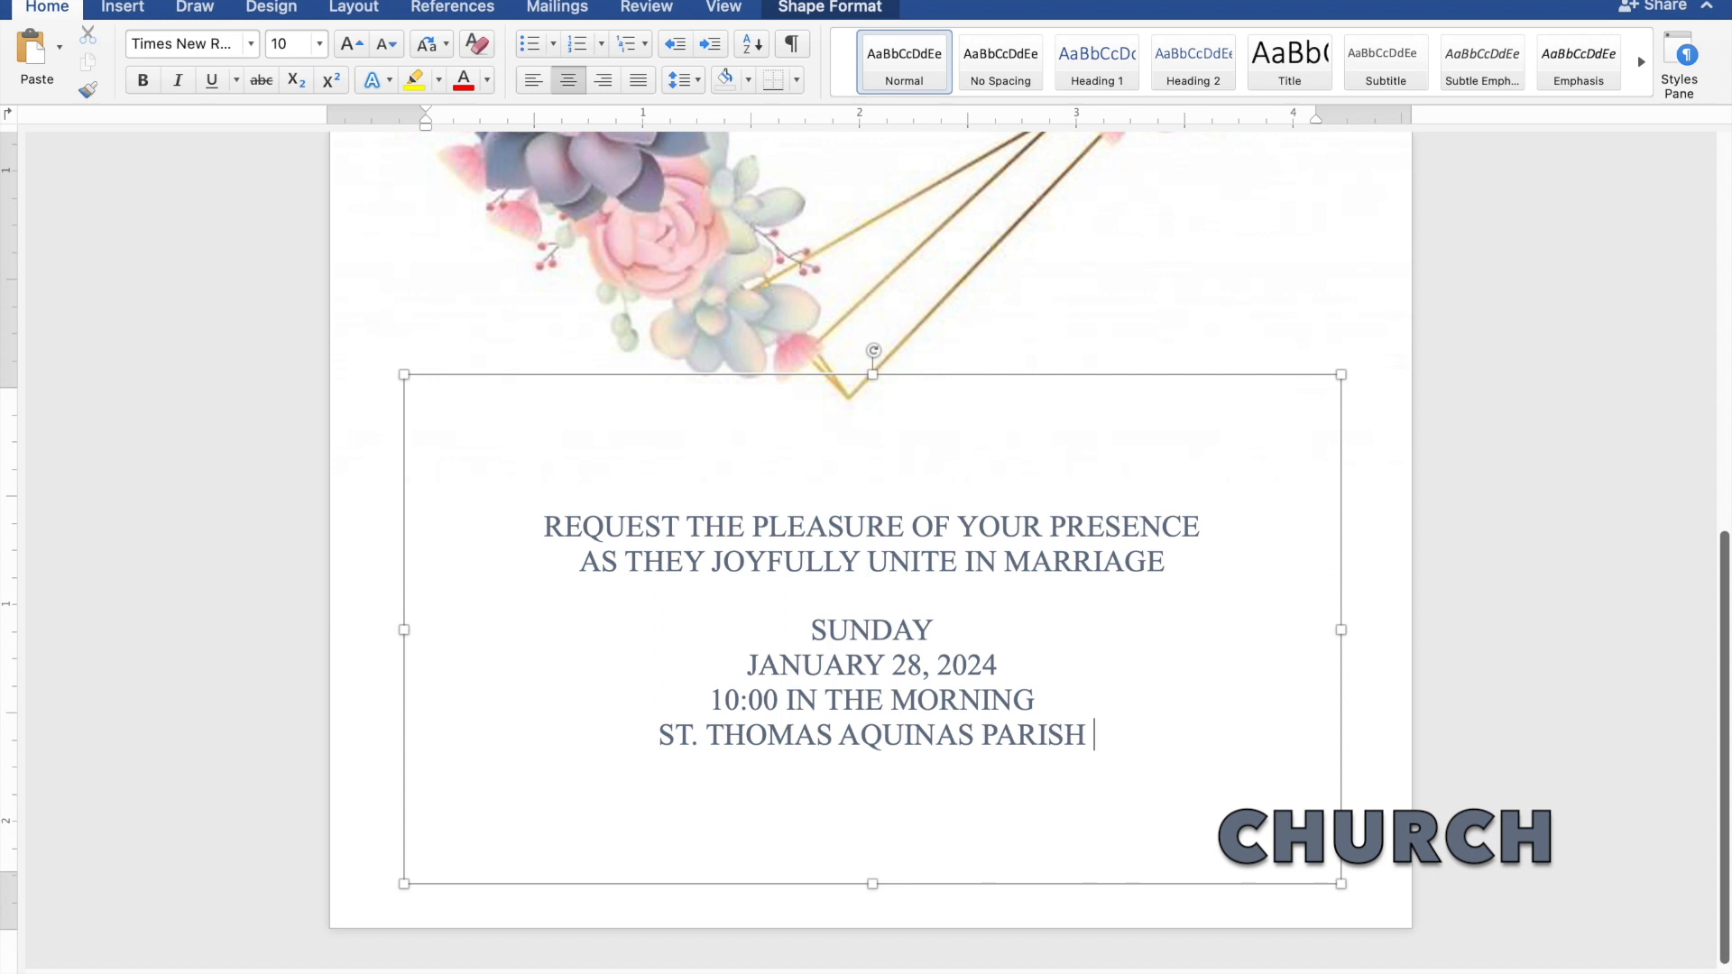
type(" CHU")
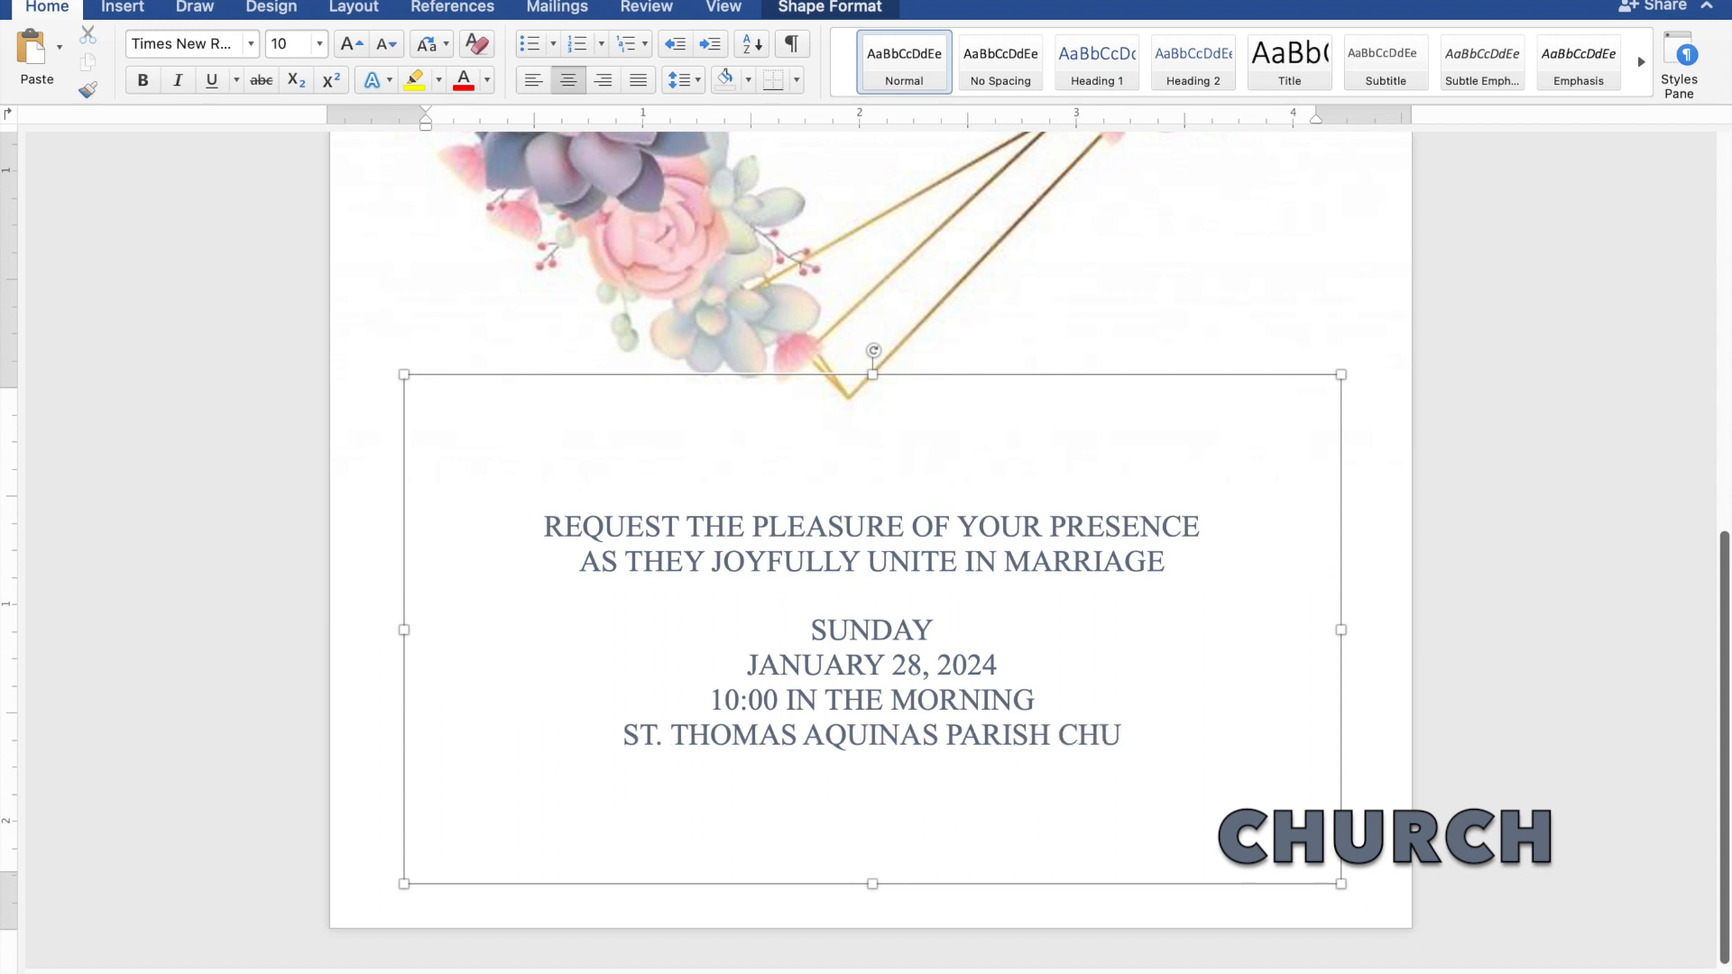
type("RCH")
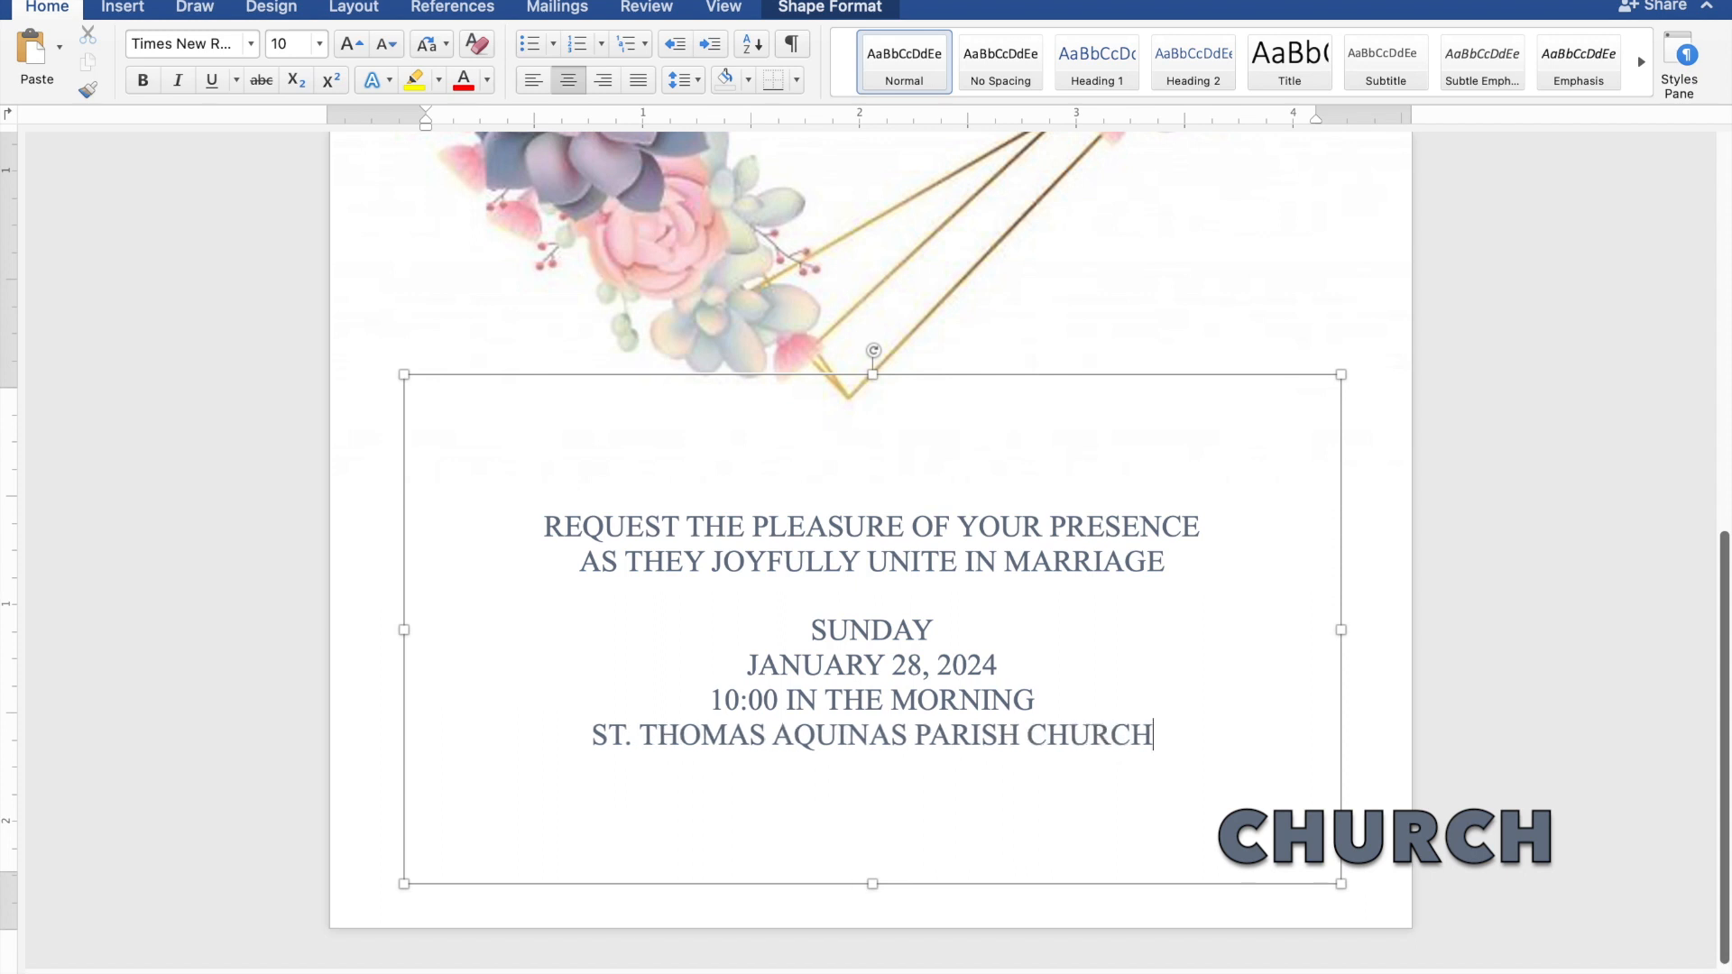
key("Return")
type("MA")
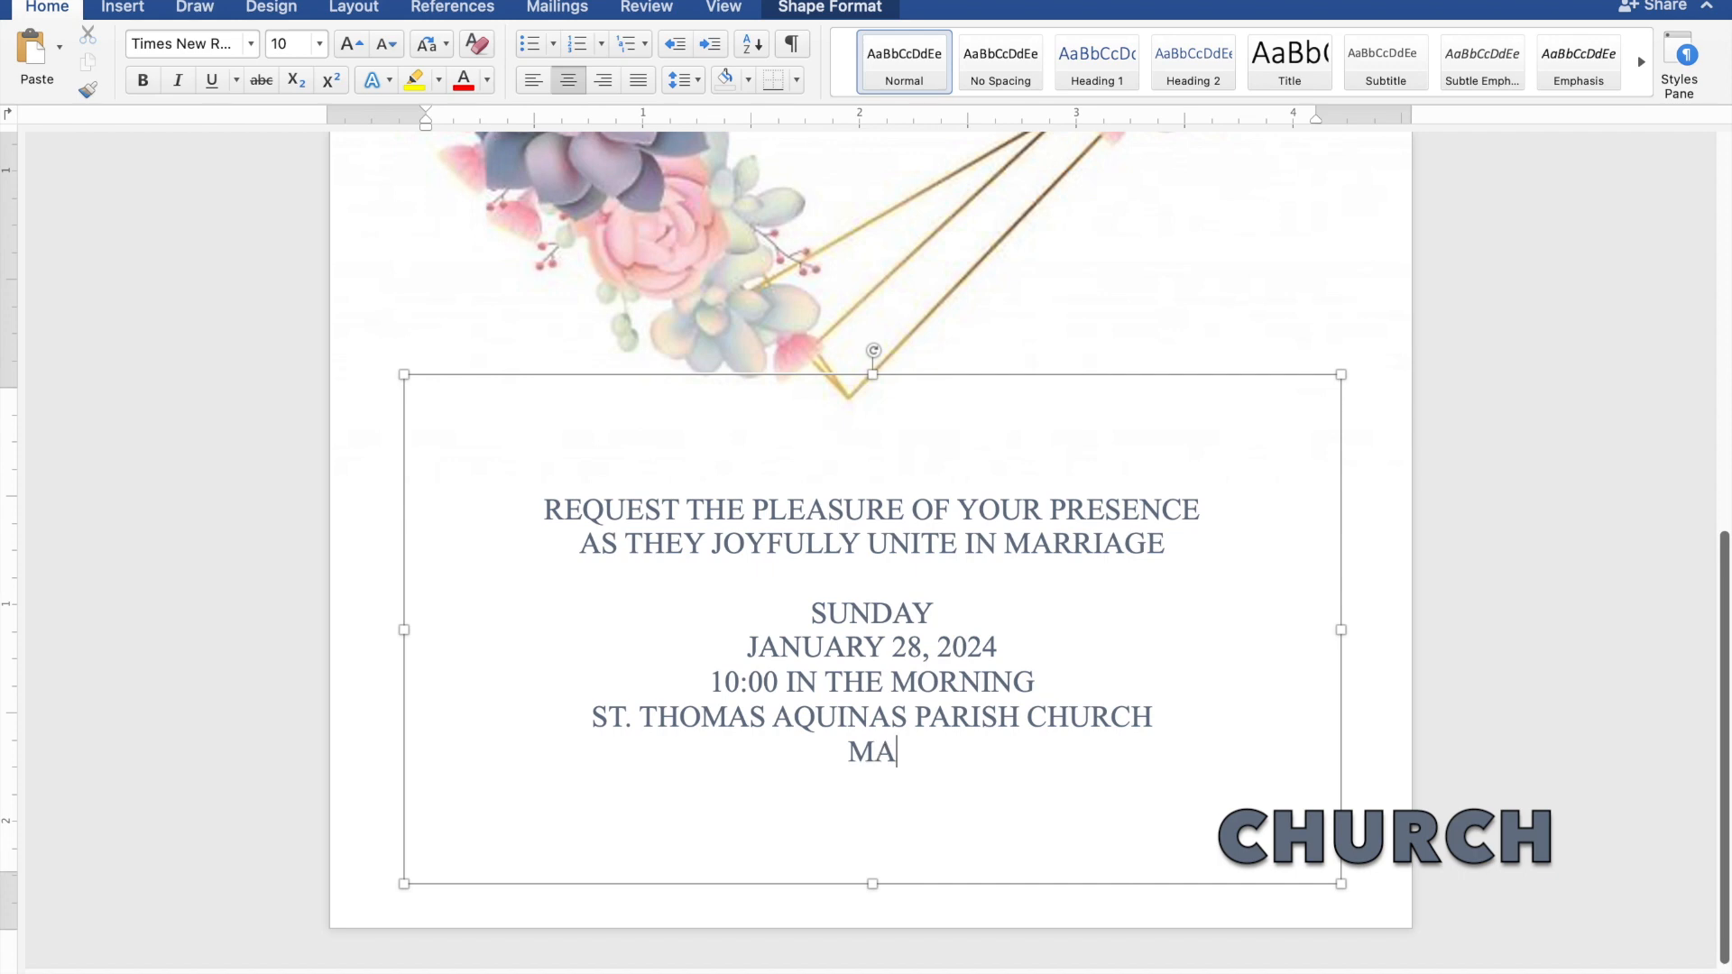
type("NGA")
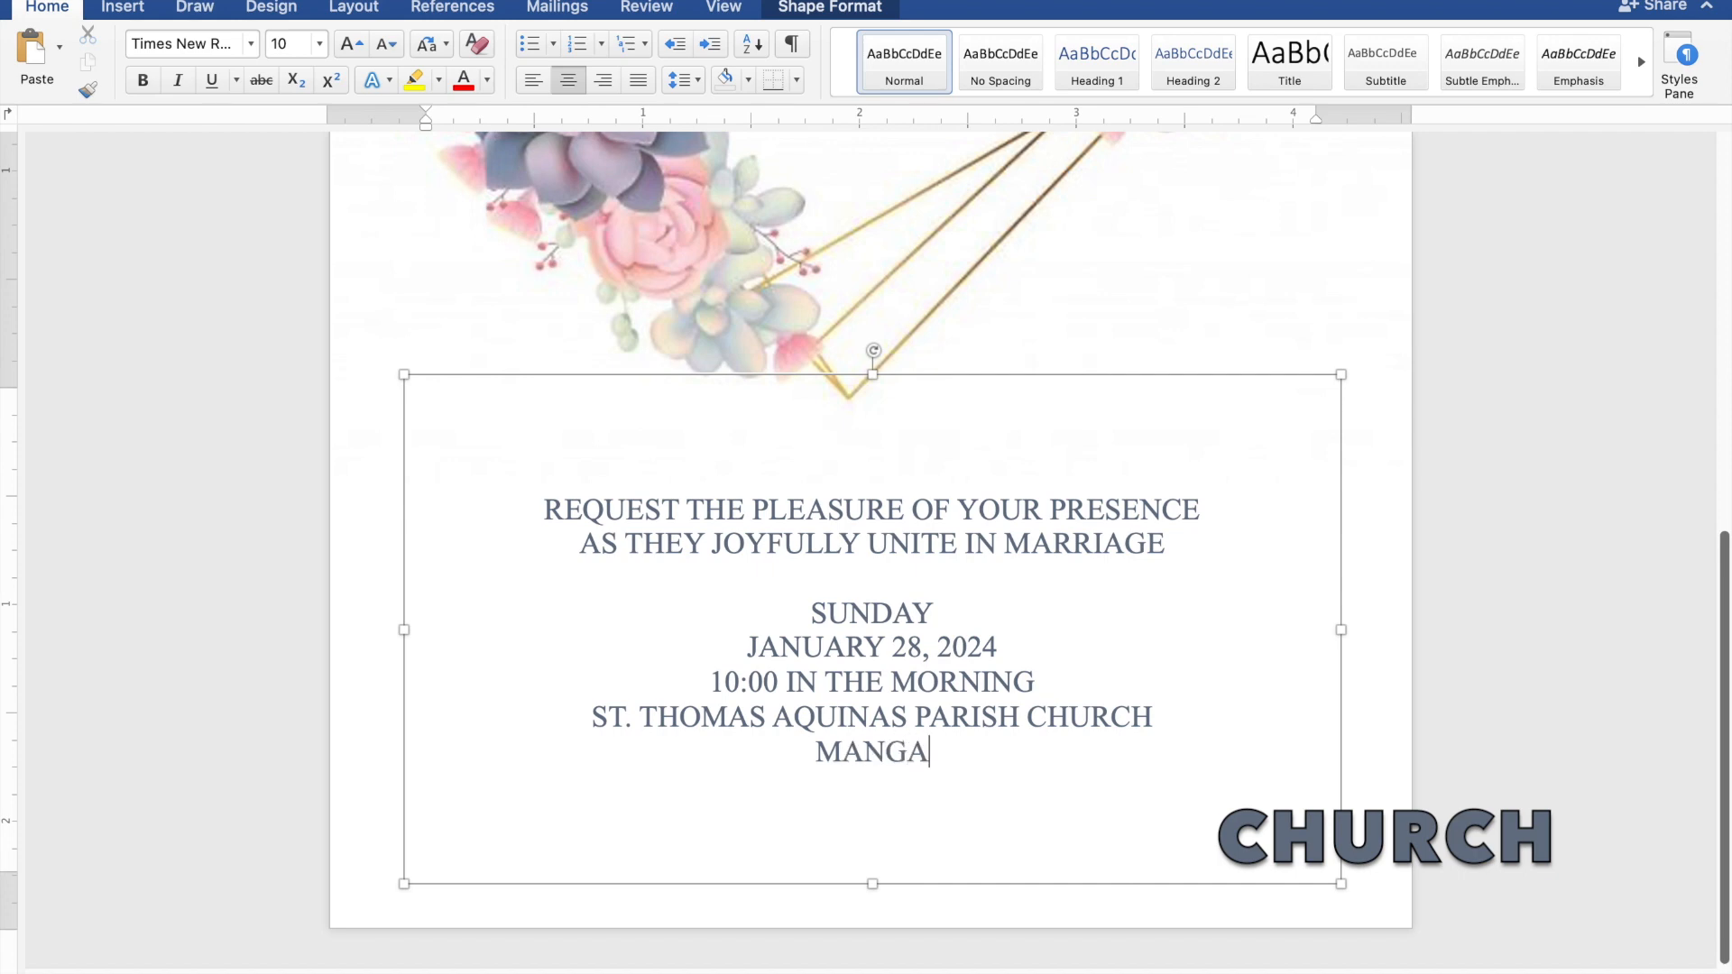
type("LDAN")
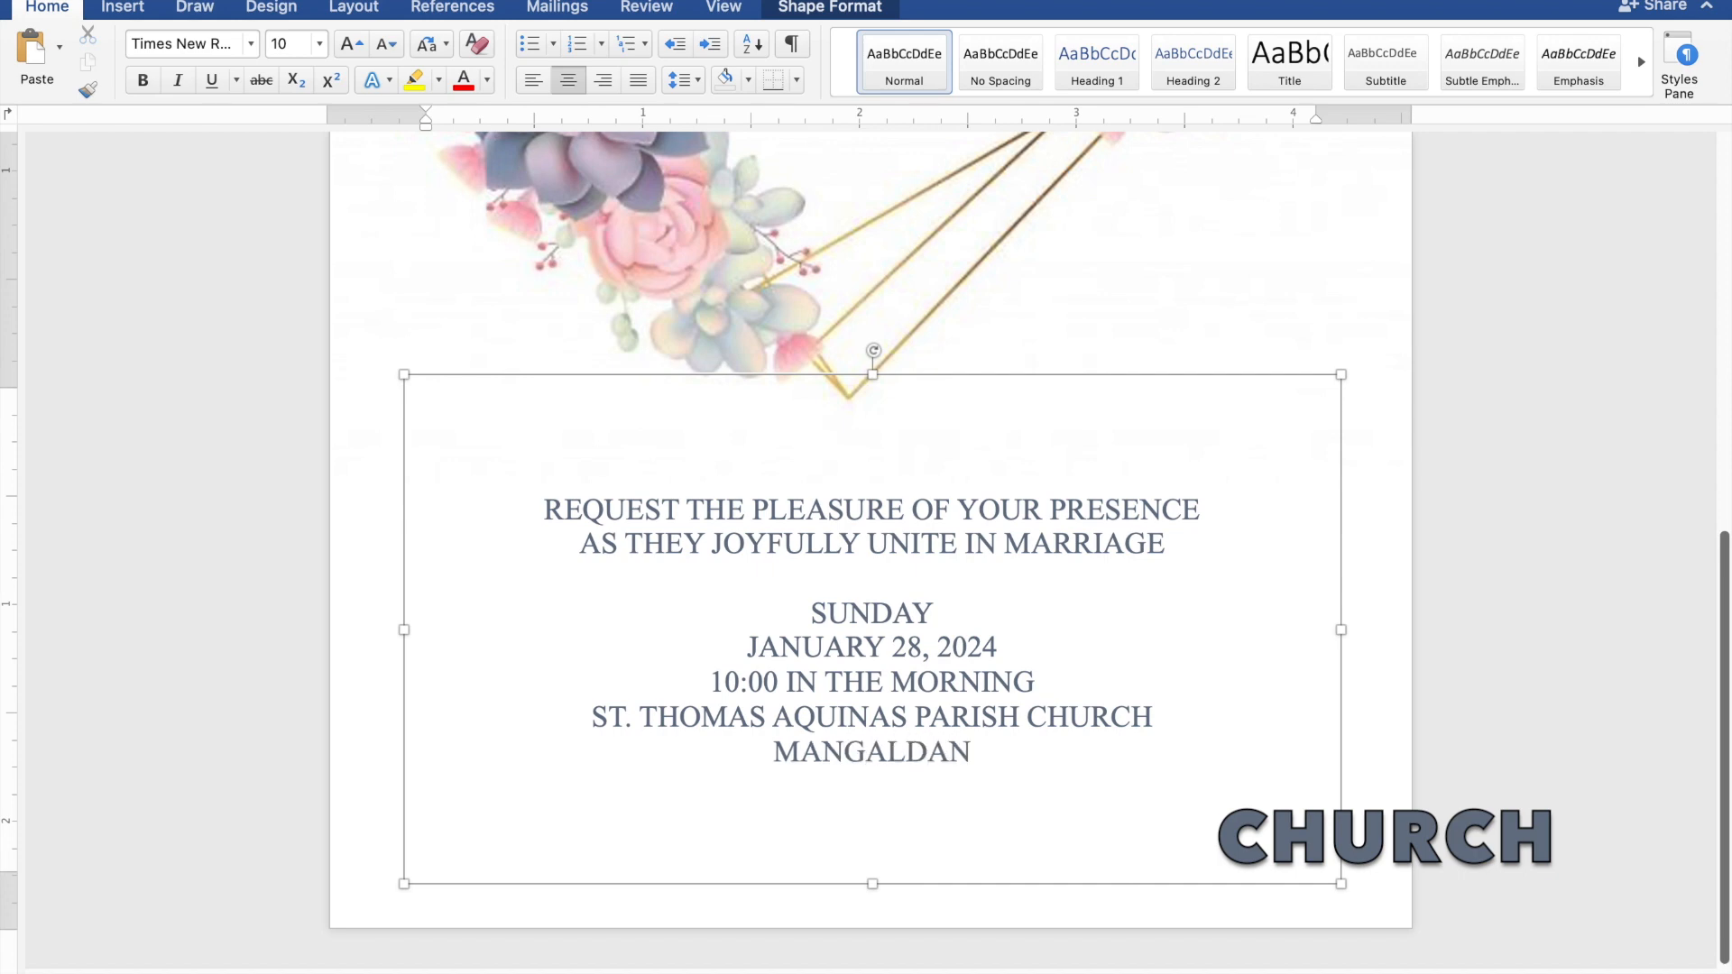
type(",")
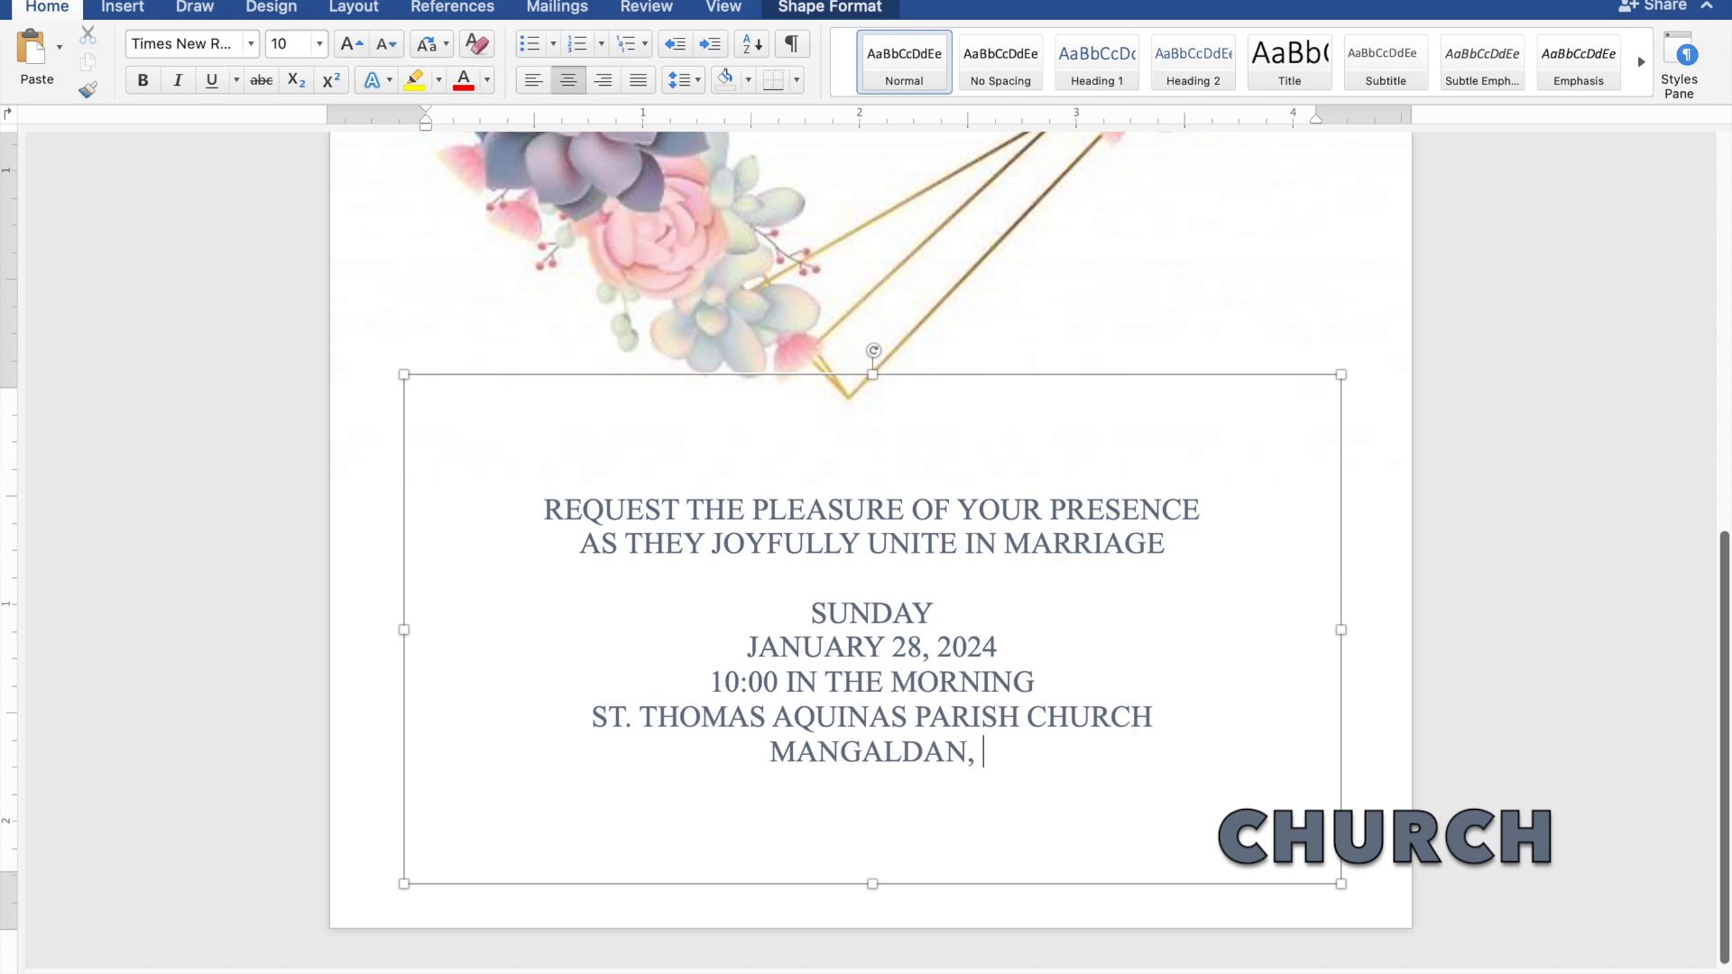
type(" PAN")
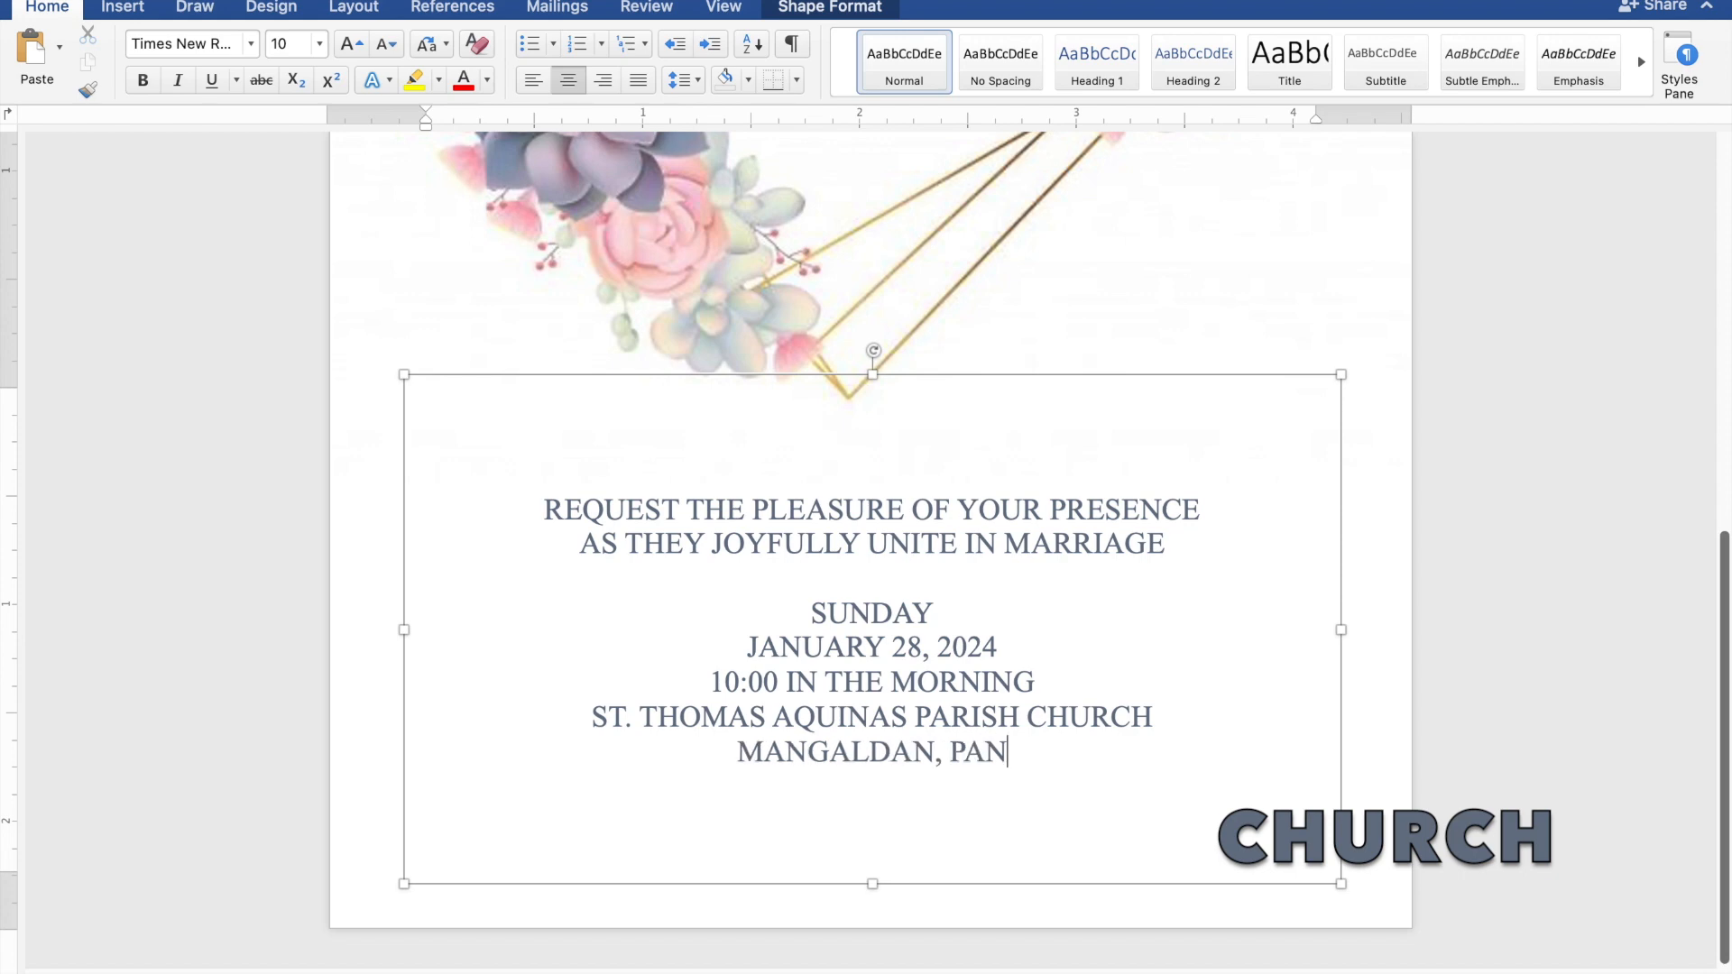
type("GASI")
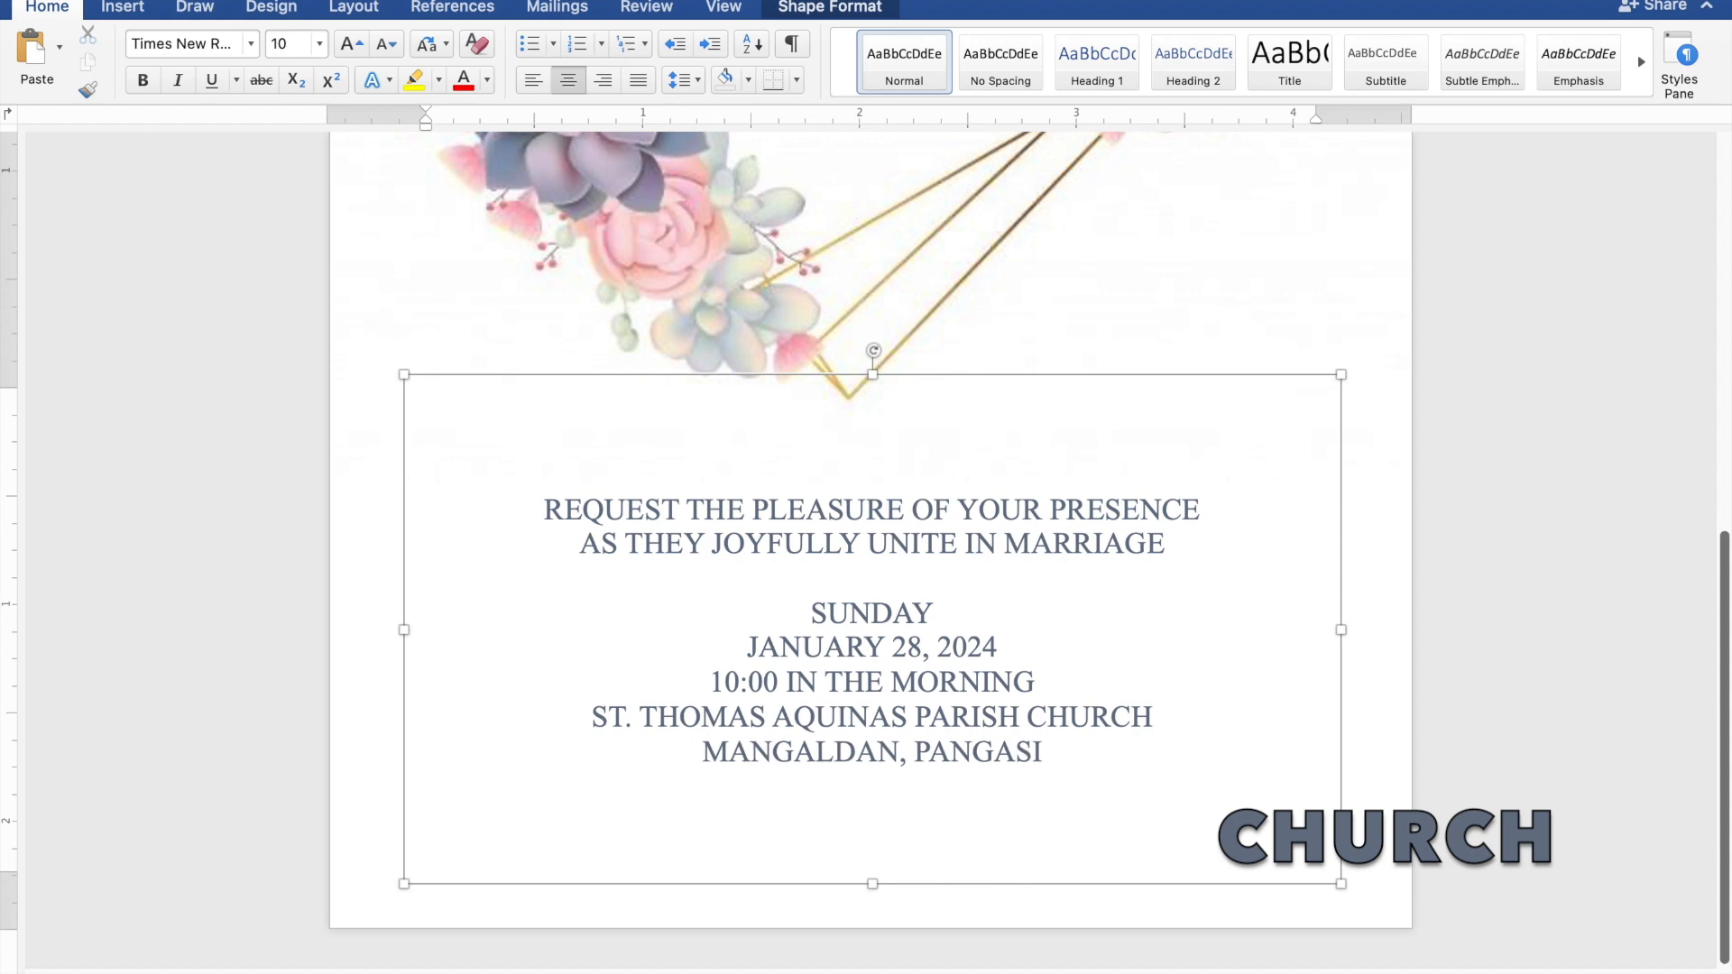
type("NAN")
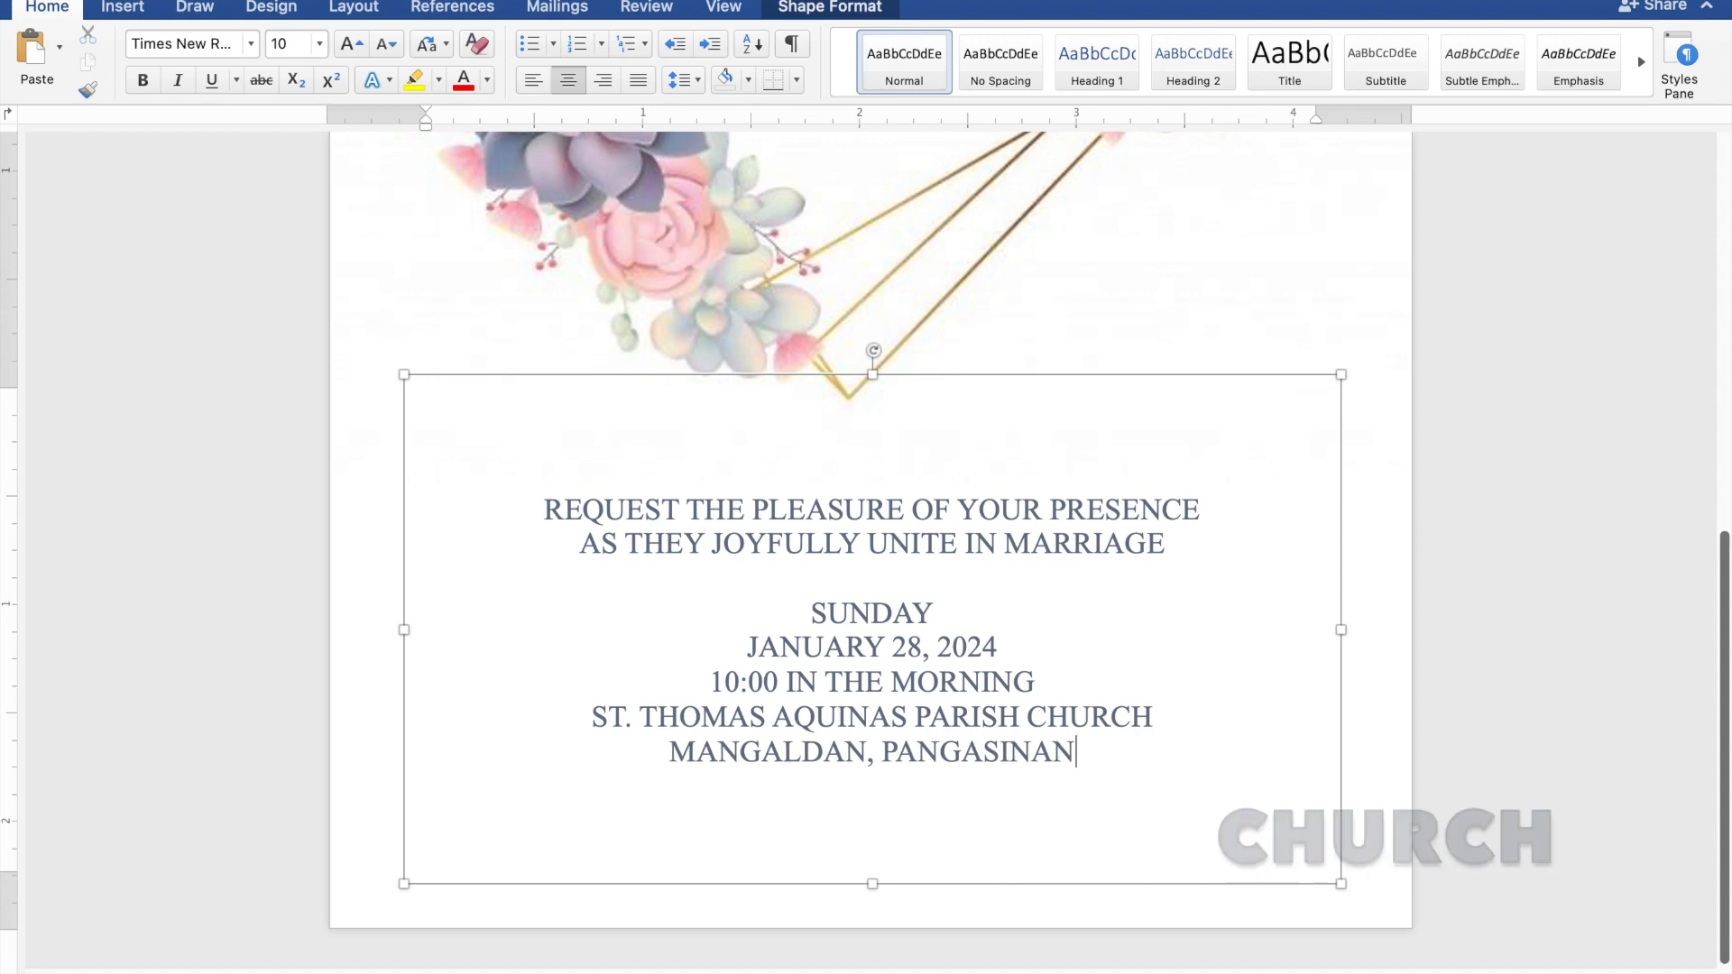
key("Delete")
Add a blank line and a closing 'Reception to follow' line beneath the address
key("Return")
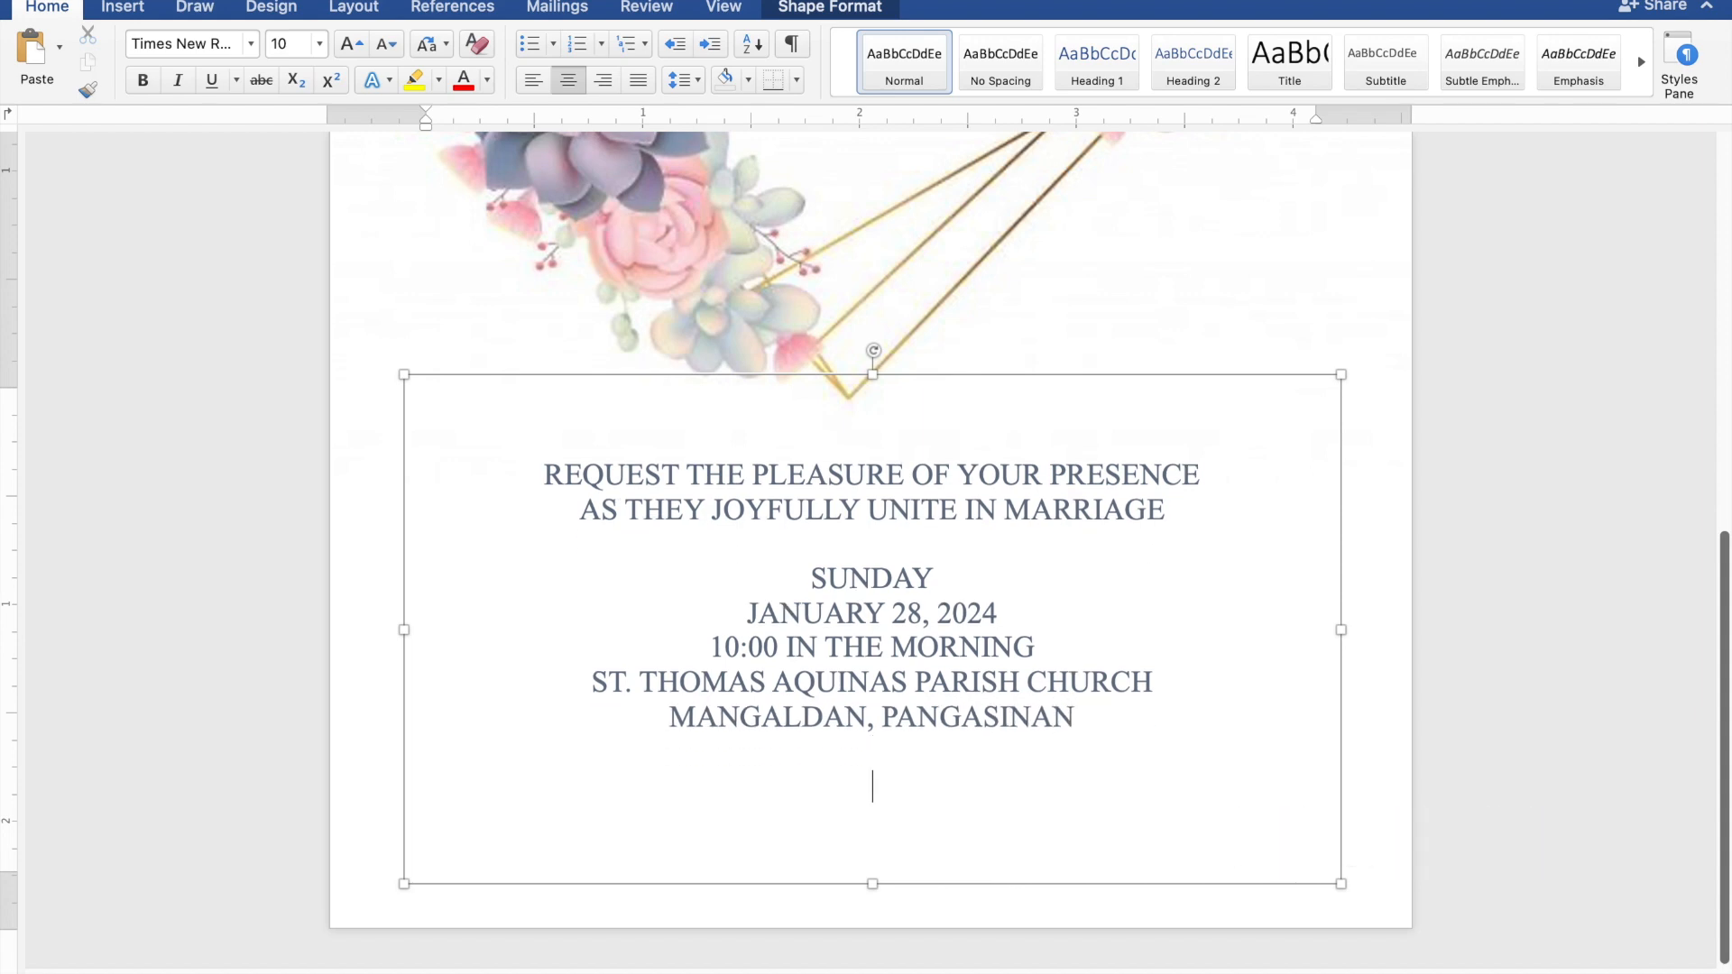
type("Reception")
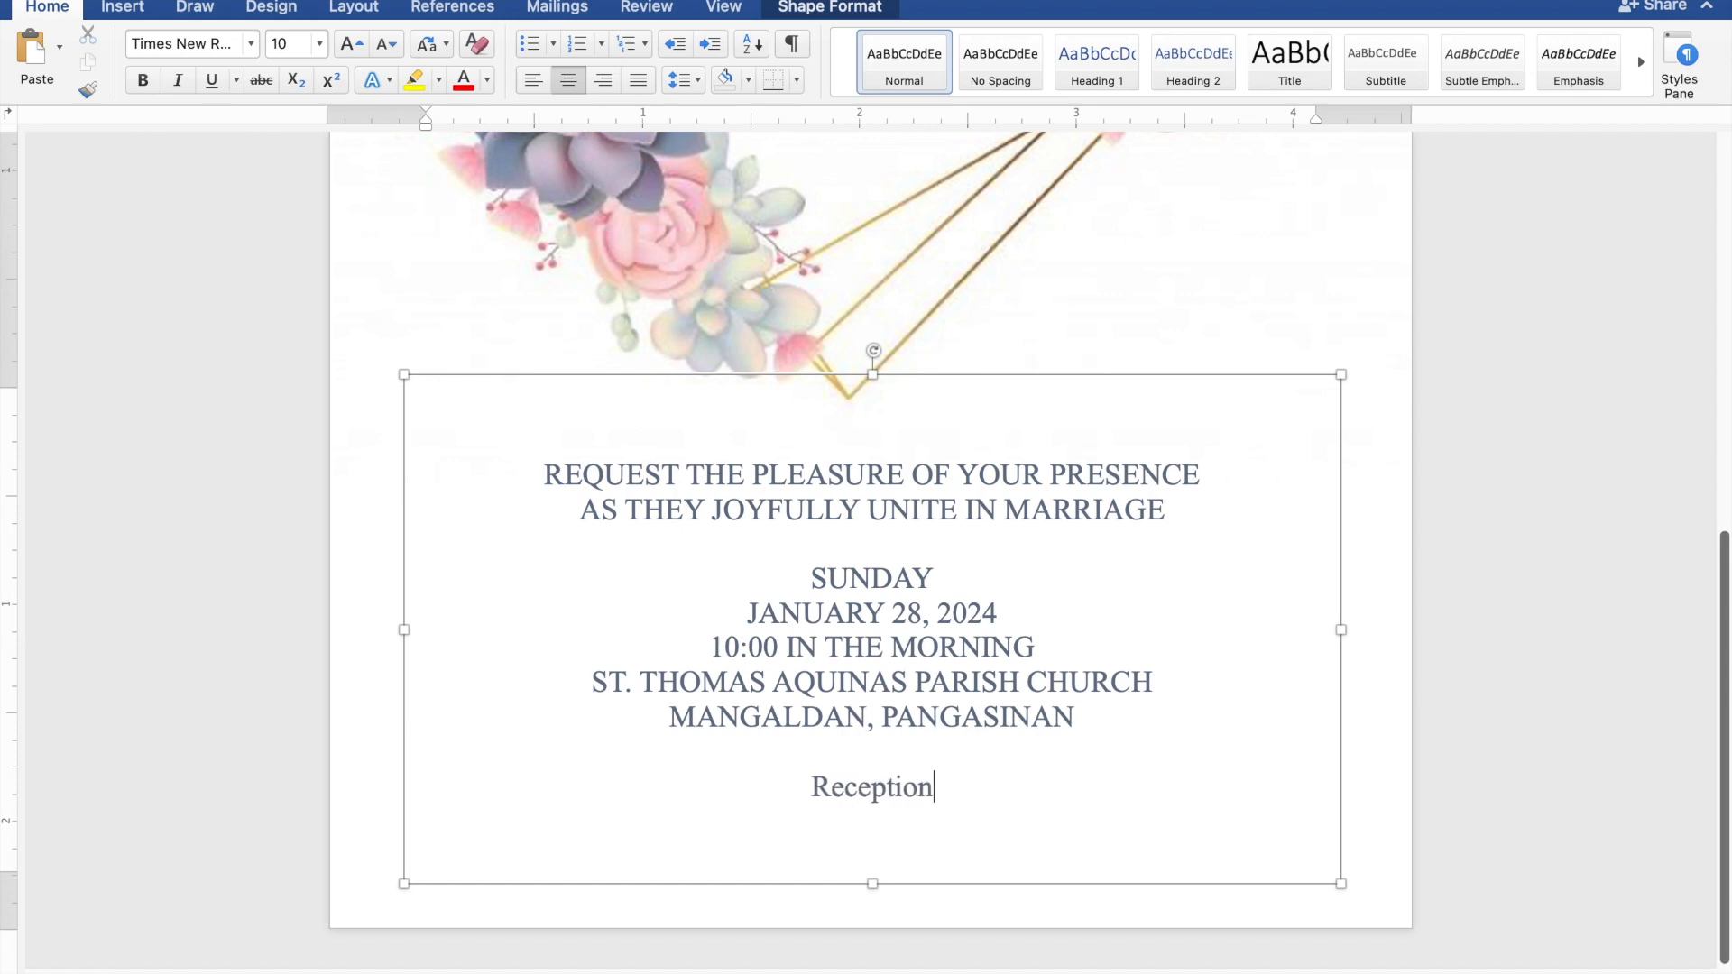
type(" to")
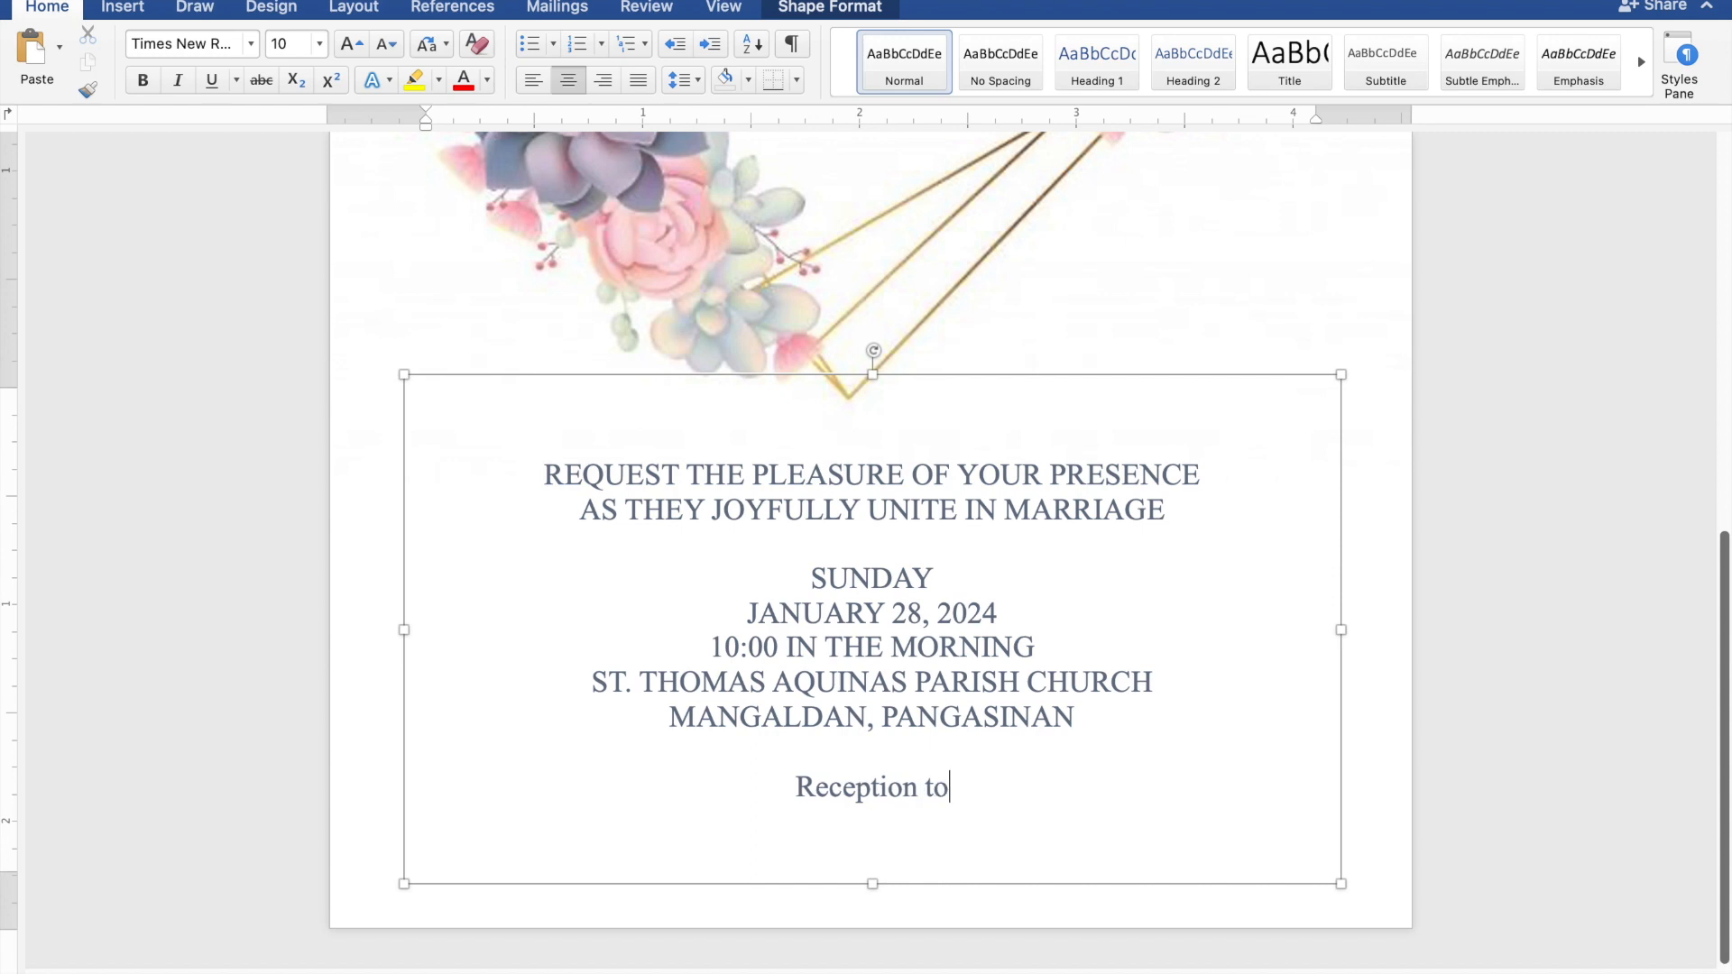
type(" follo")
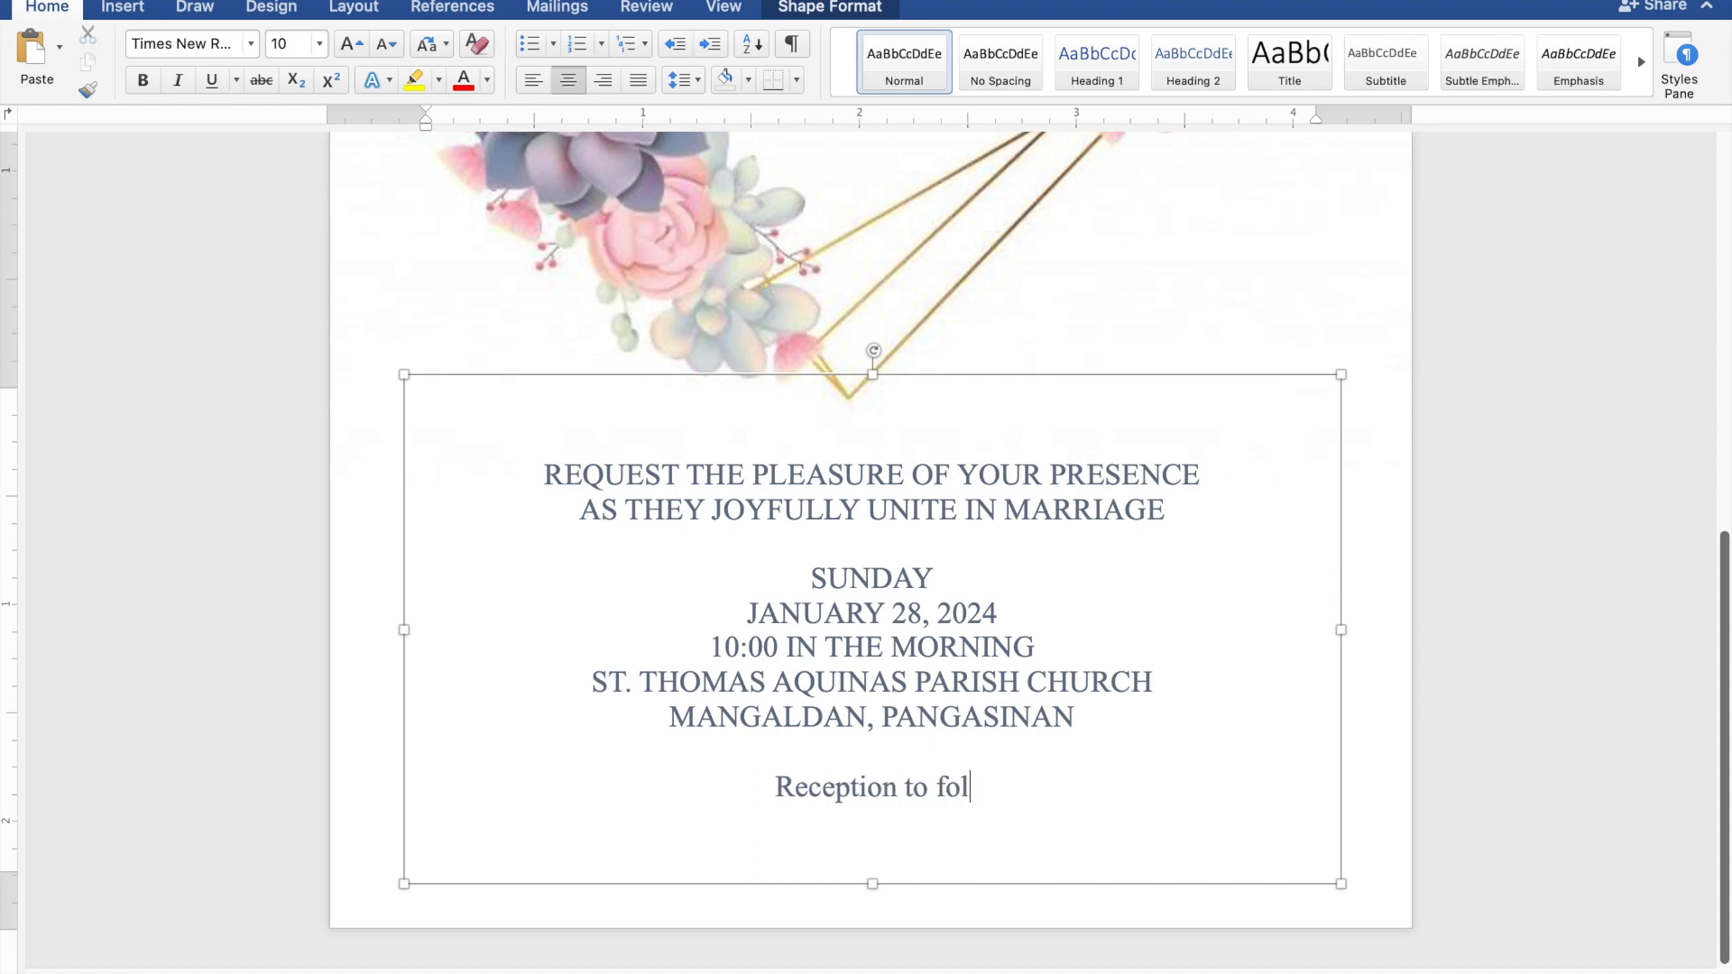
type("w")
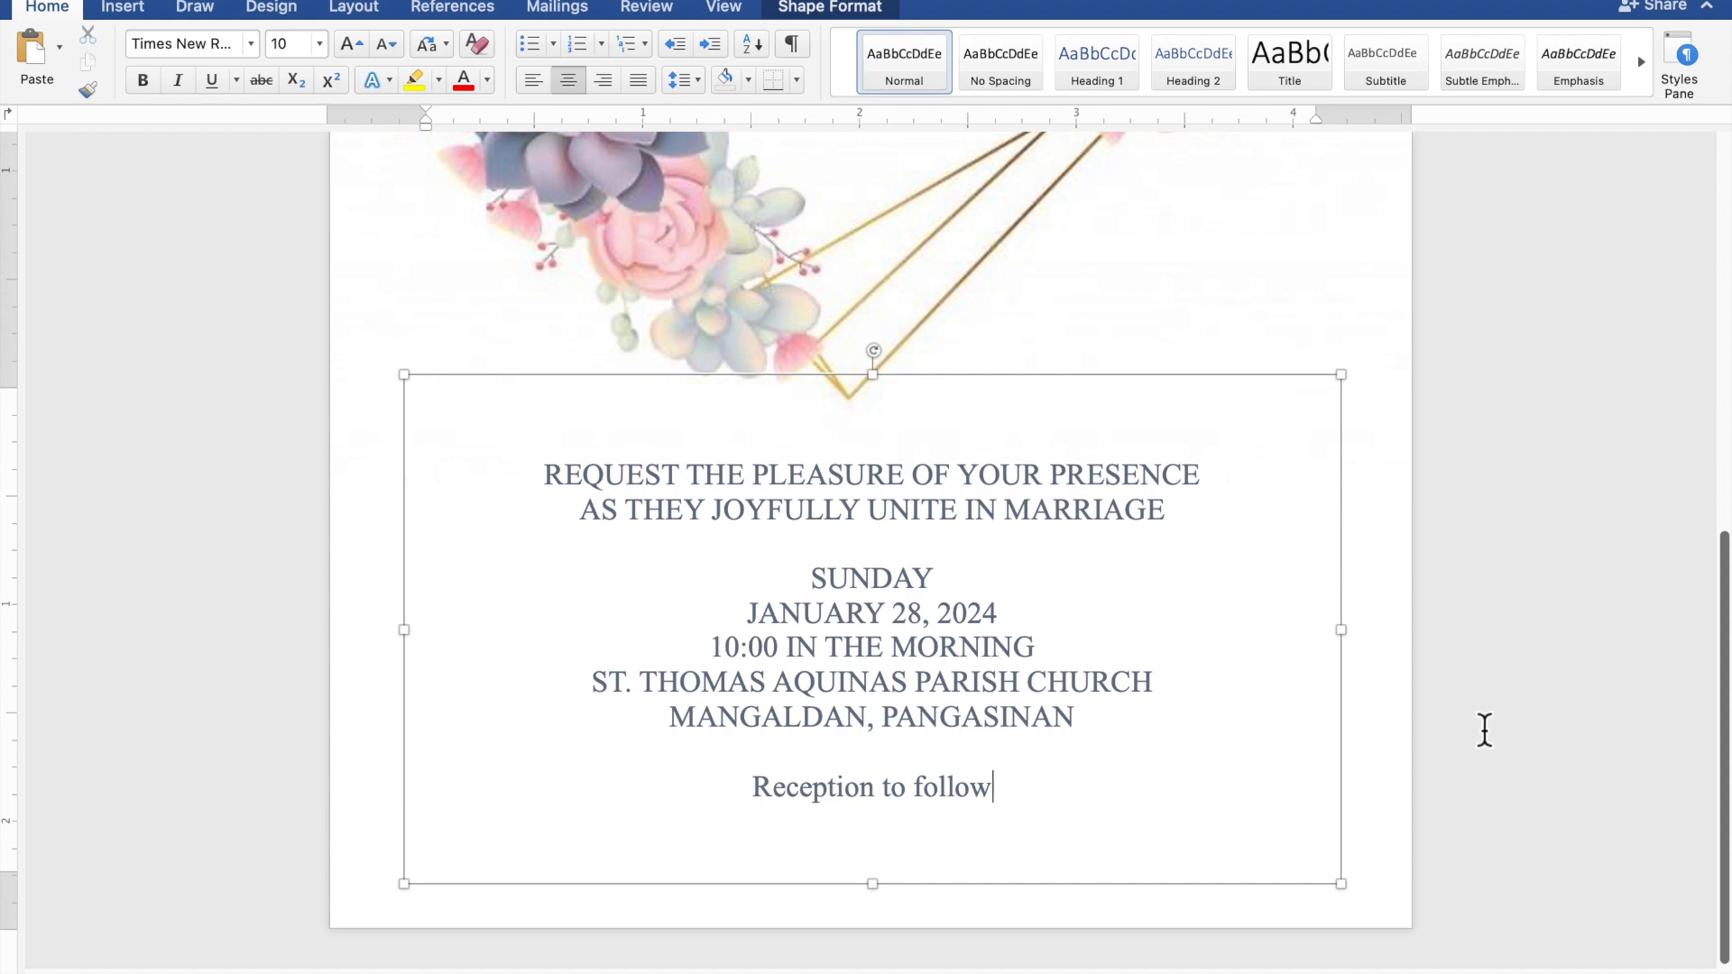
Set the 'Reception to follow' line in Edwardian Script ITC at 20 pt
left_click_drag(1025, 801, 821, 796)
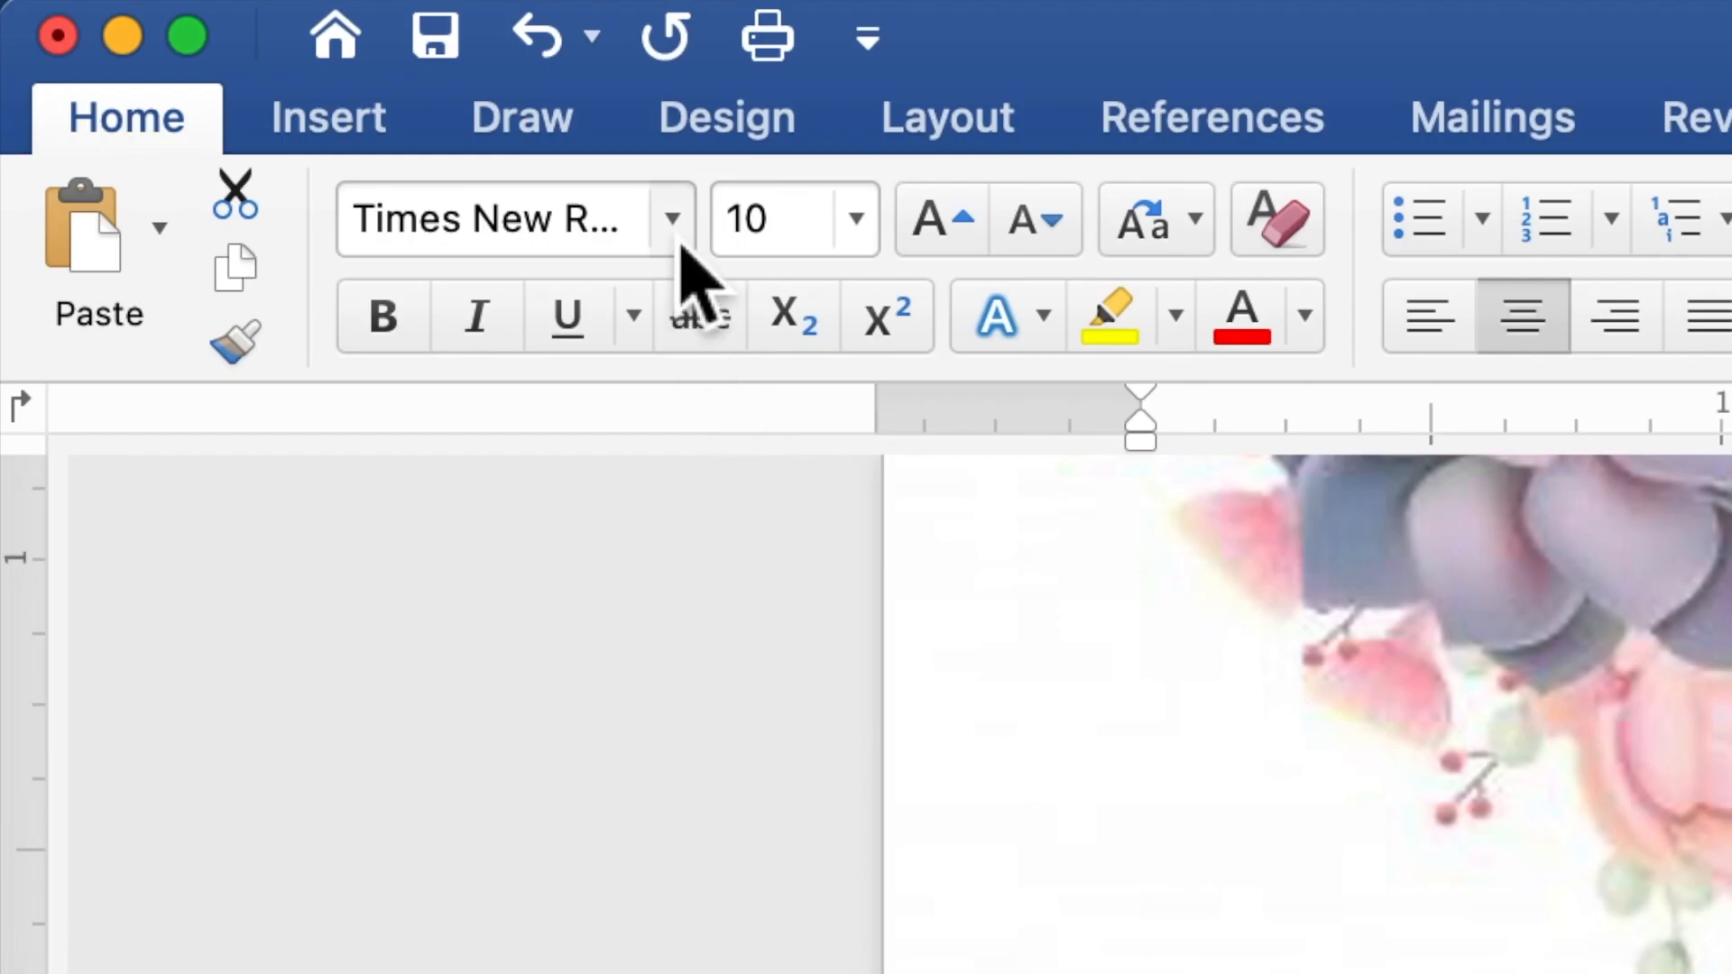
left_click(681, 242)
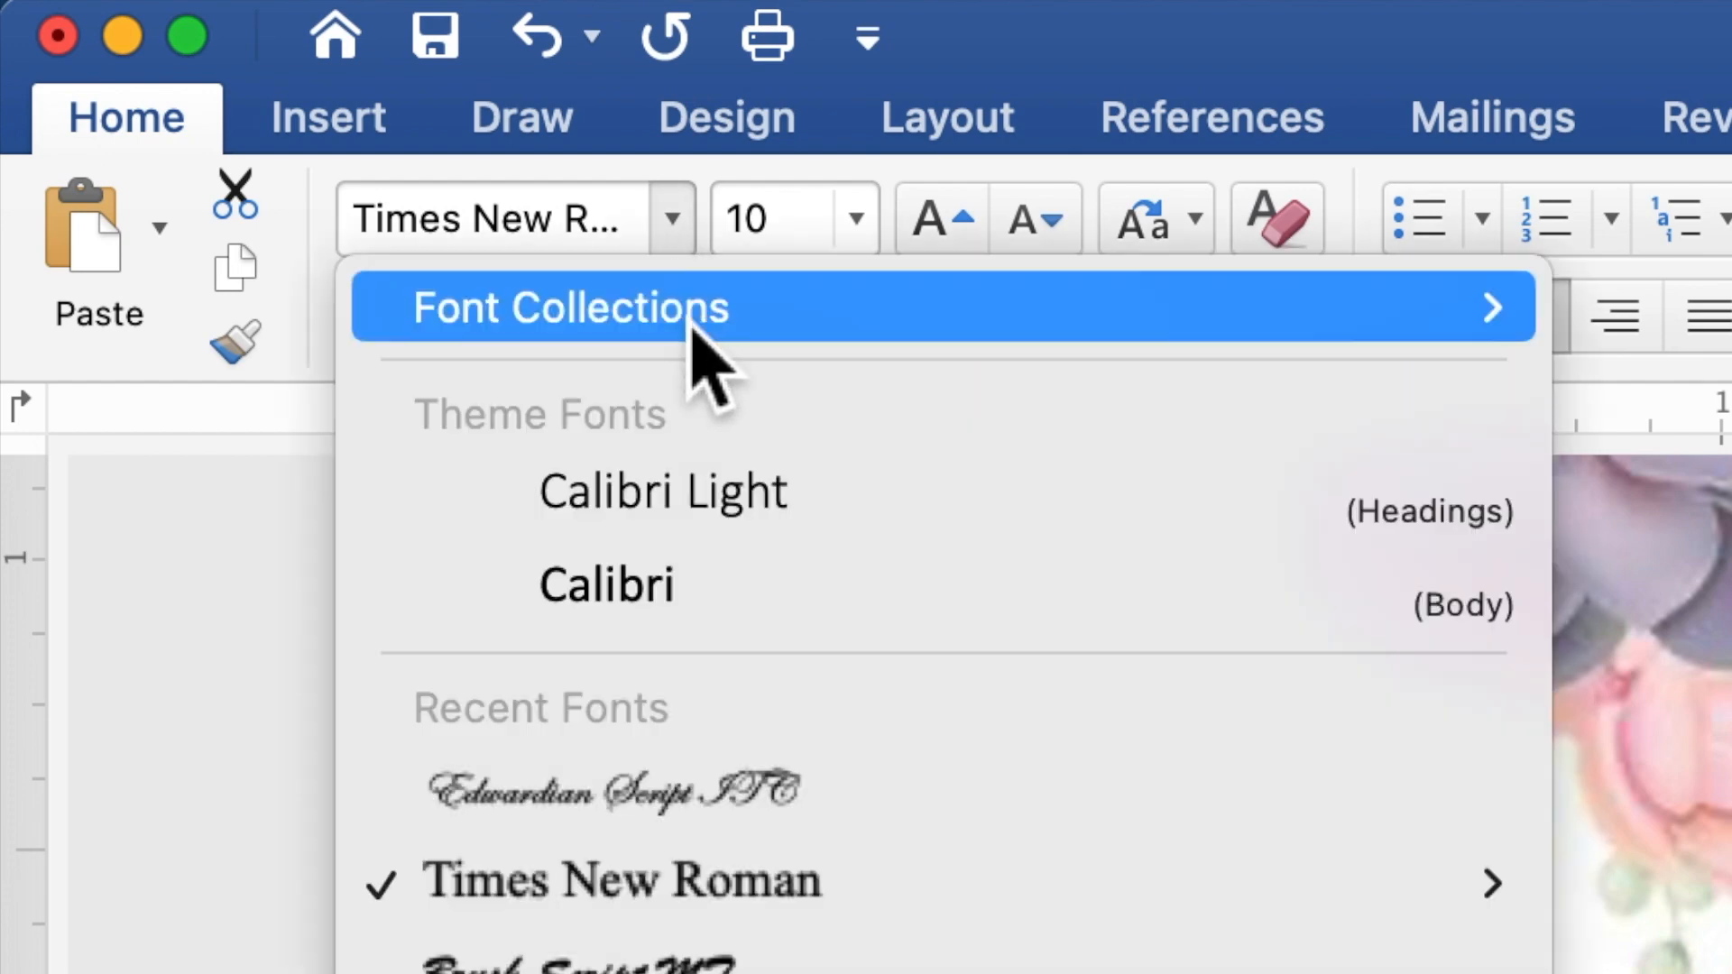
left_click(722, 794)
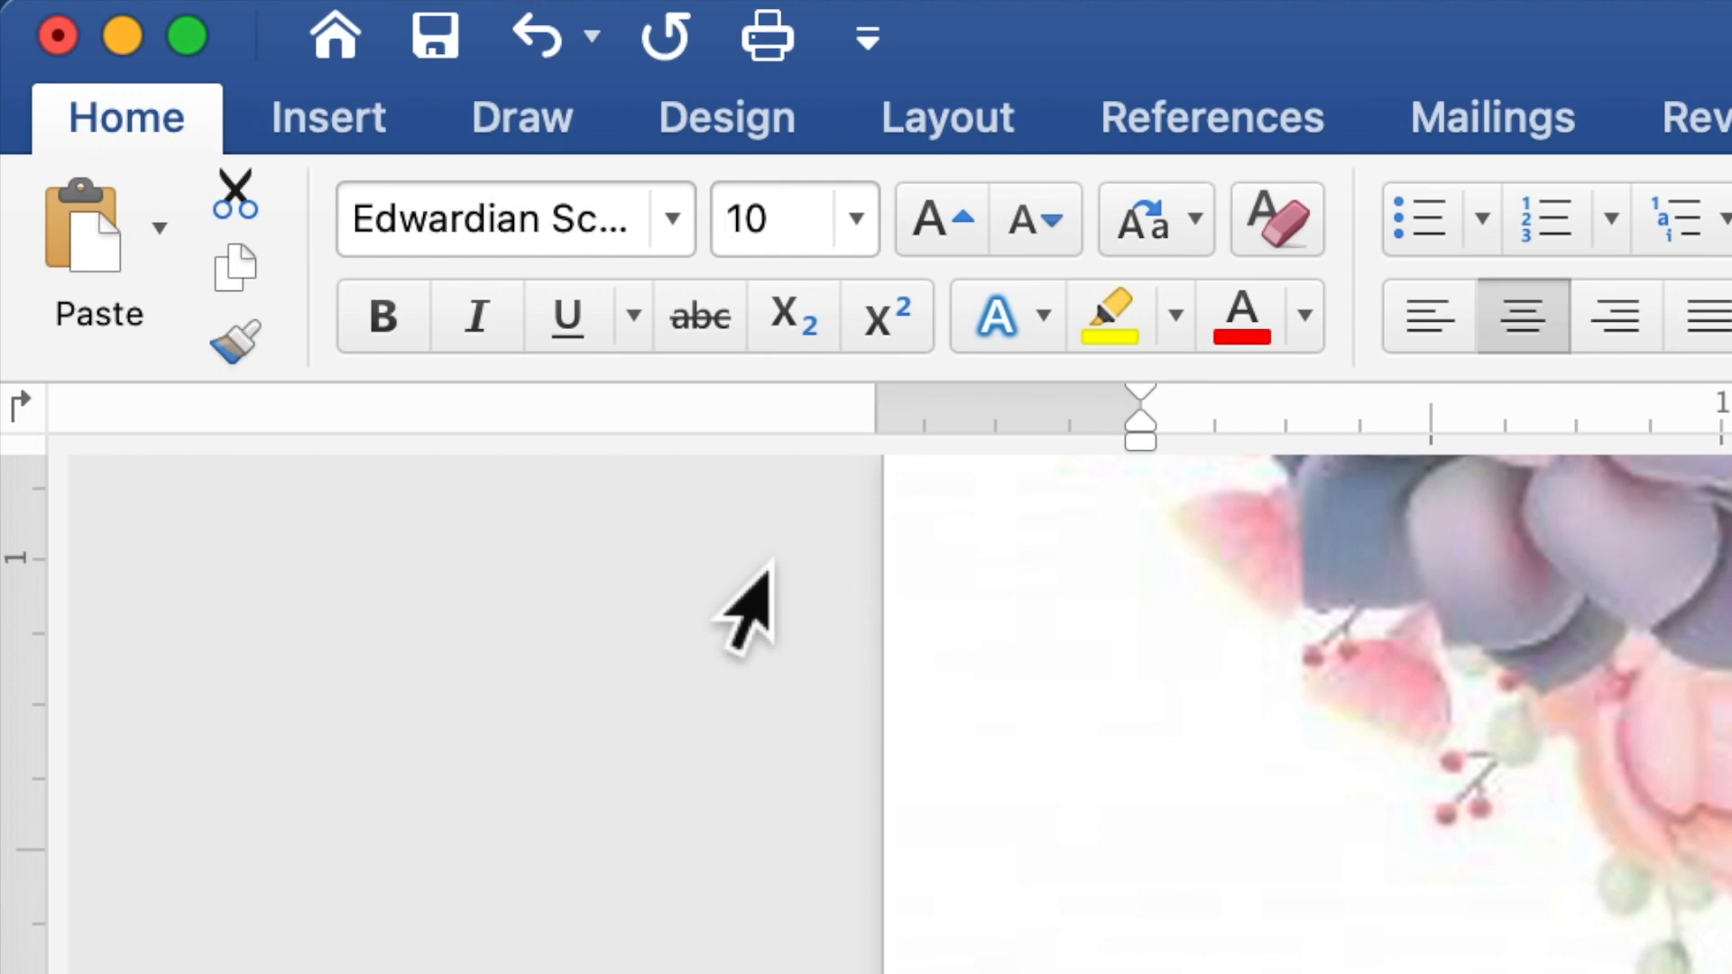
left_click(816, 257)
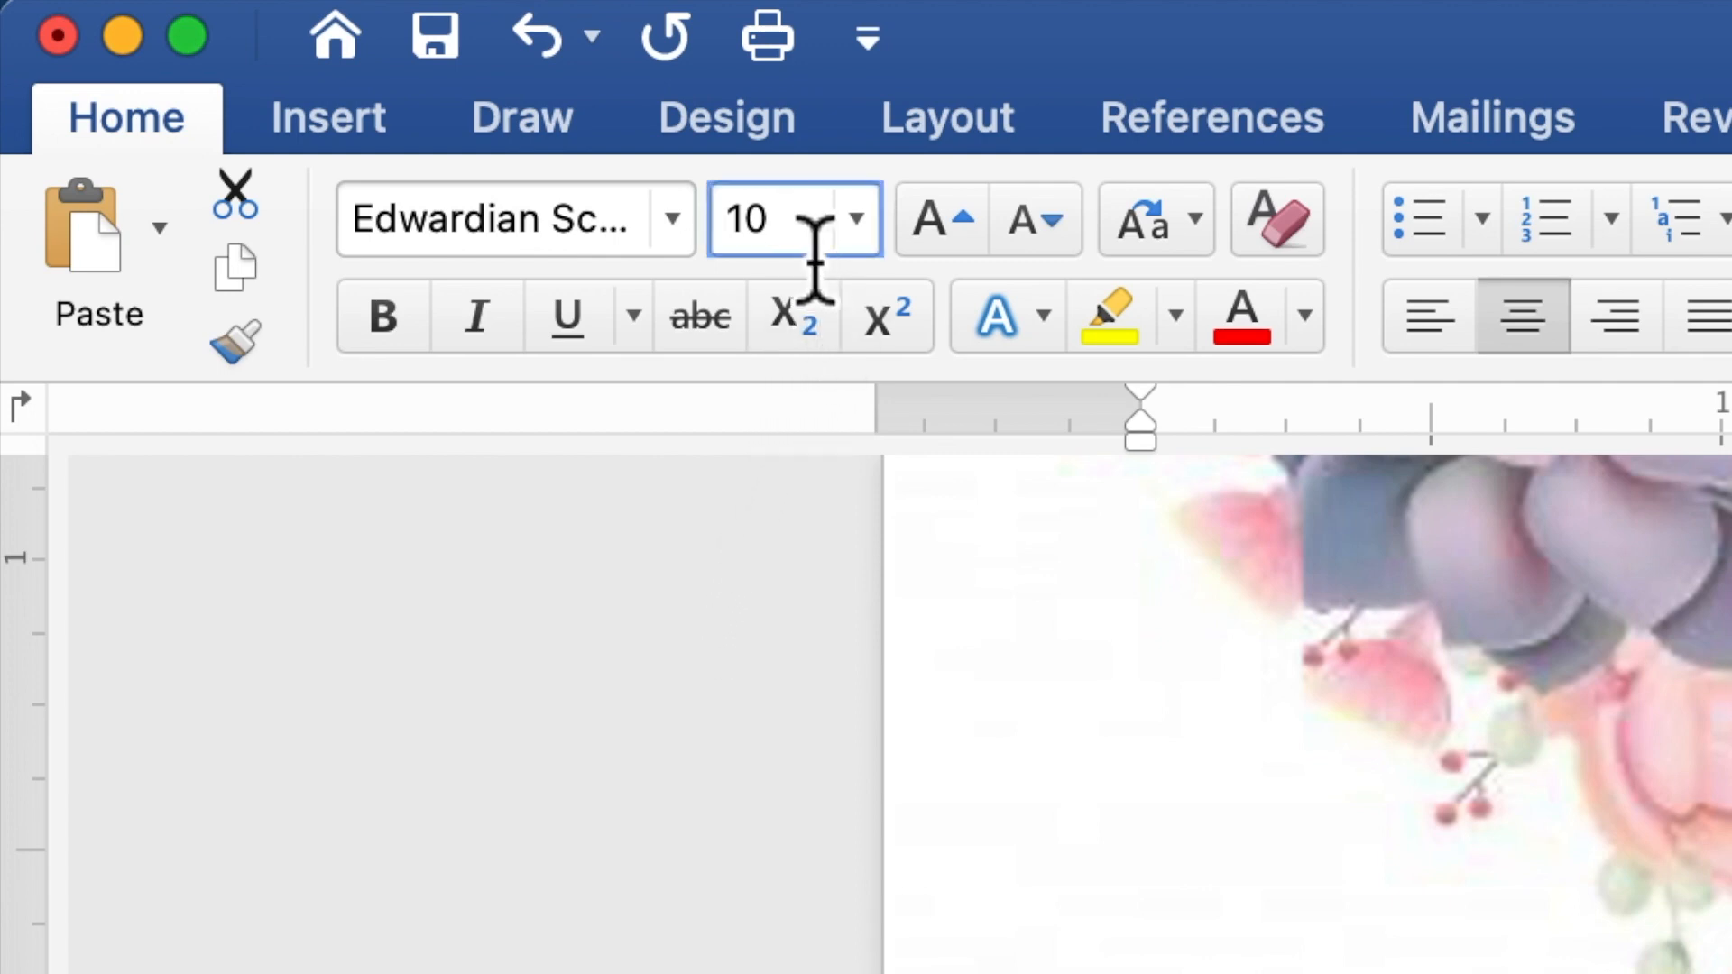
double_click(734, 236)
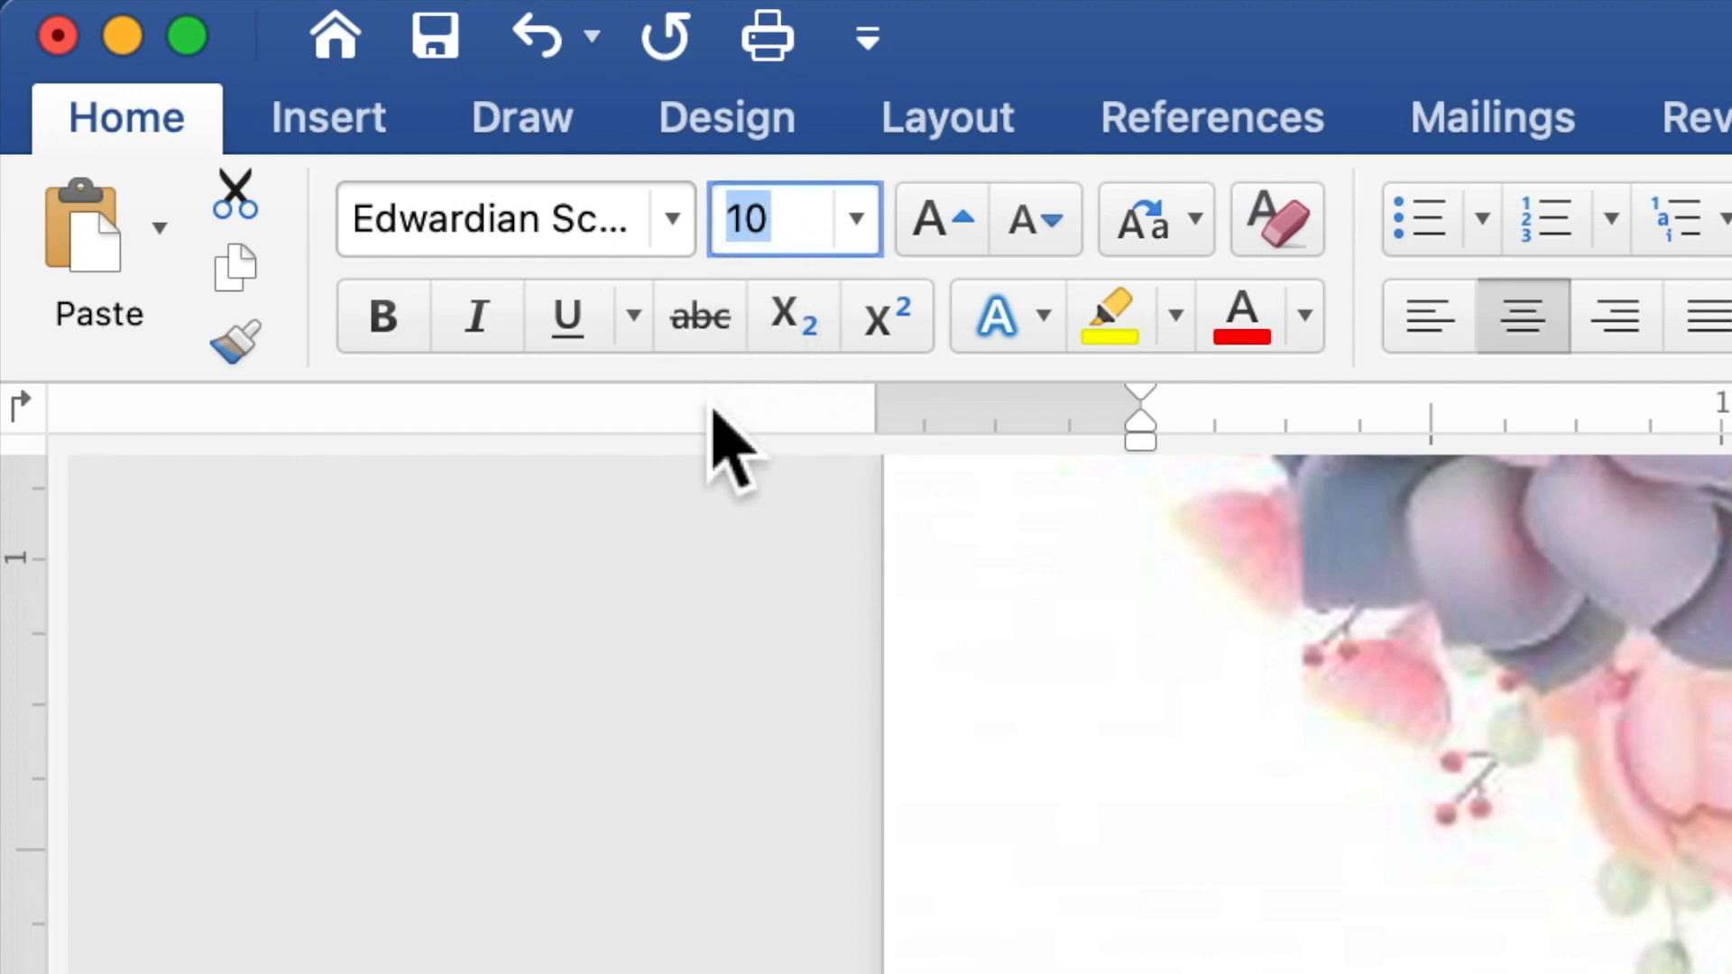
type("20")
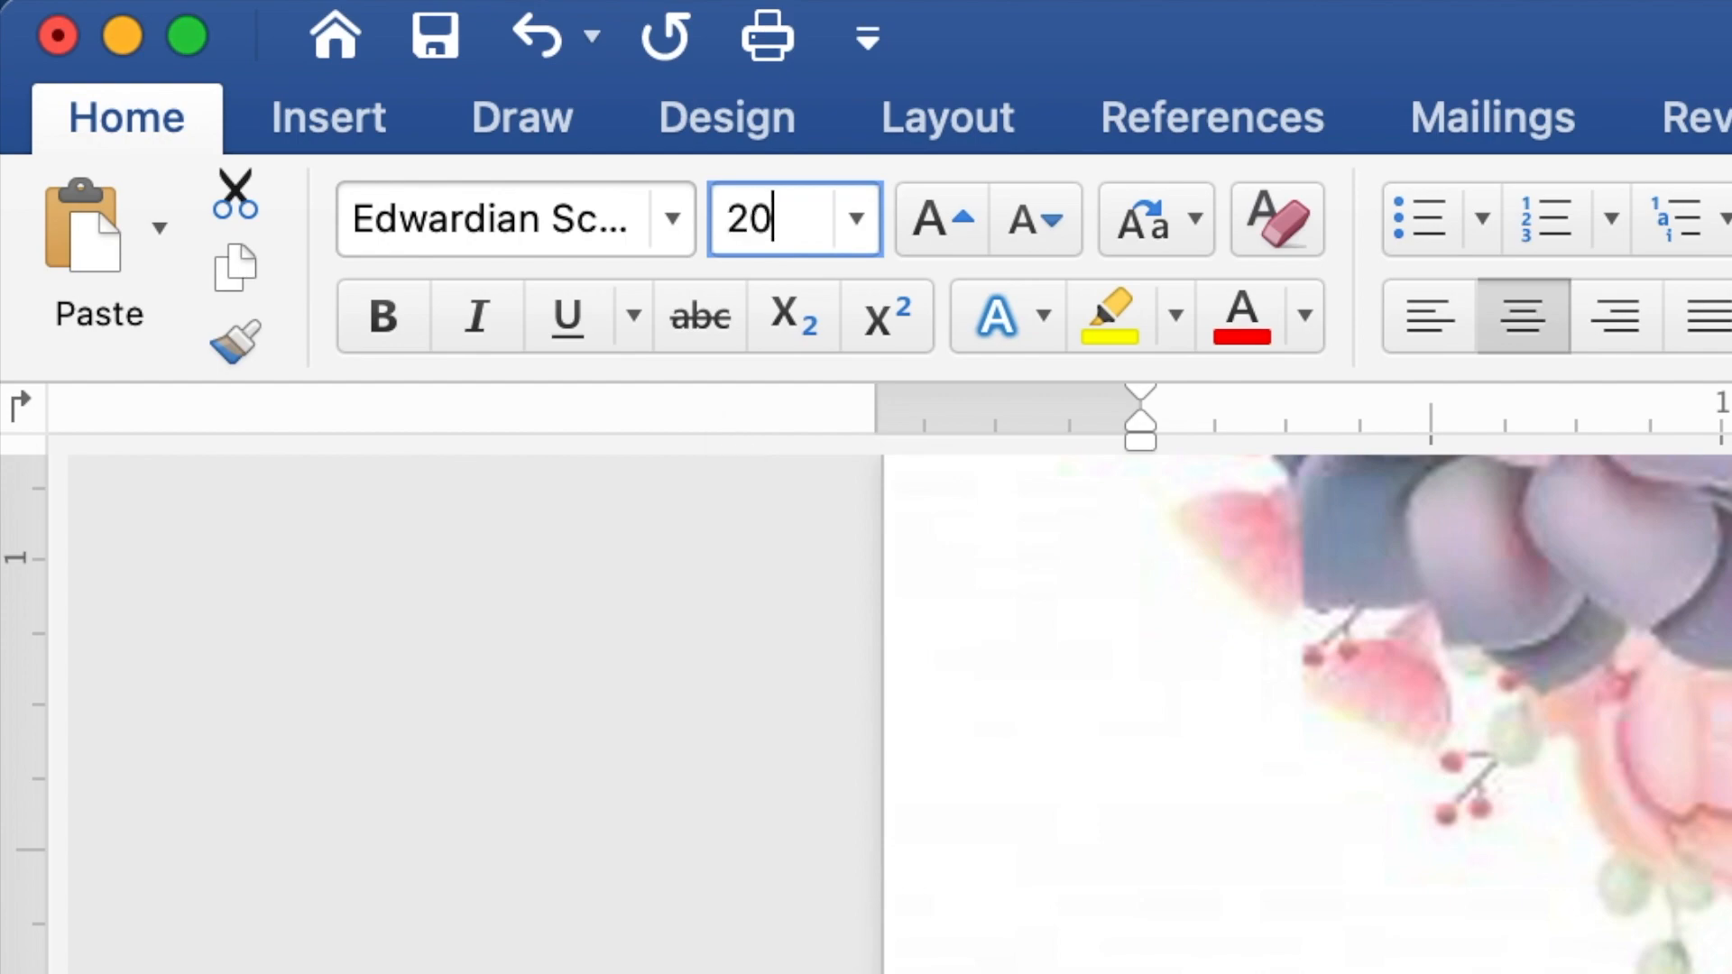
key("Return")
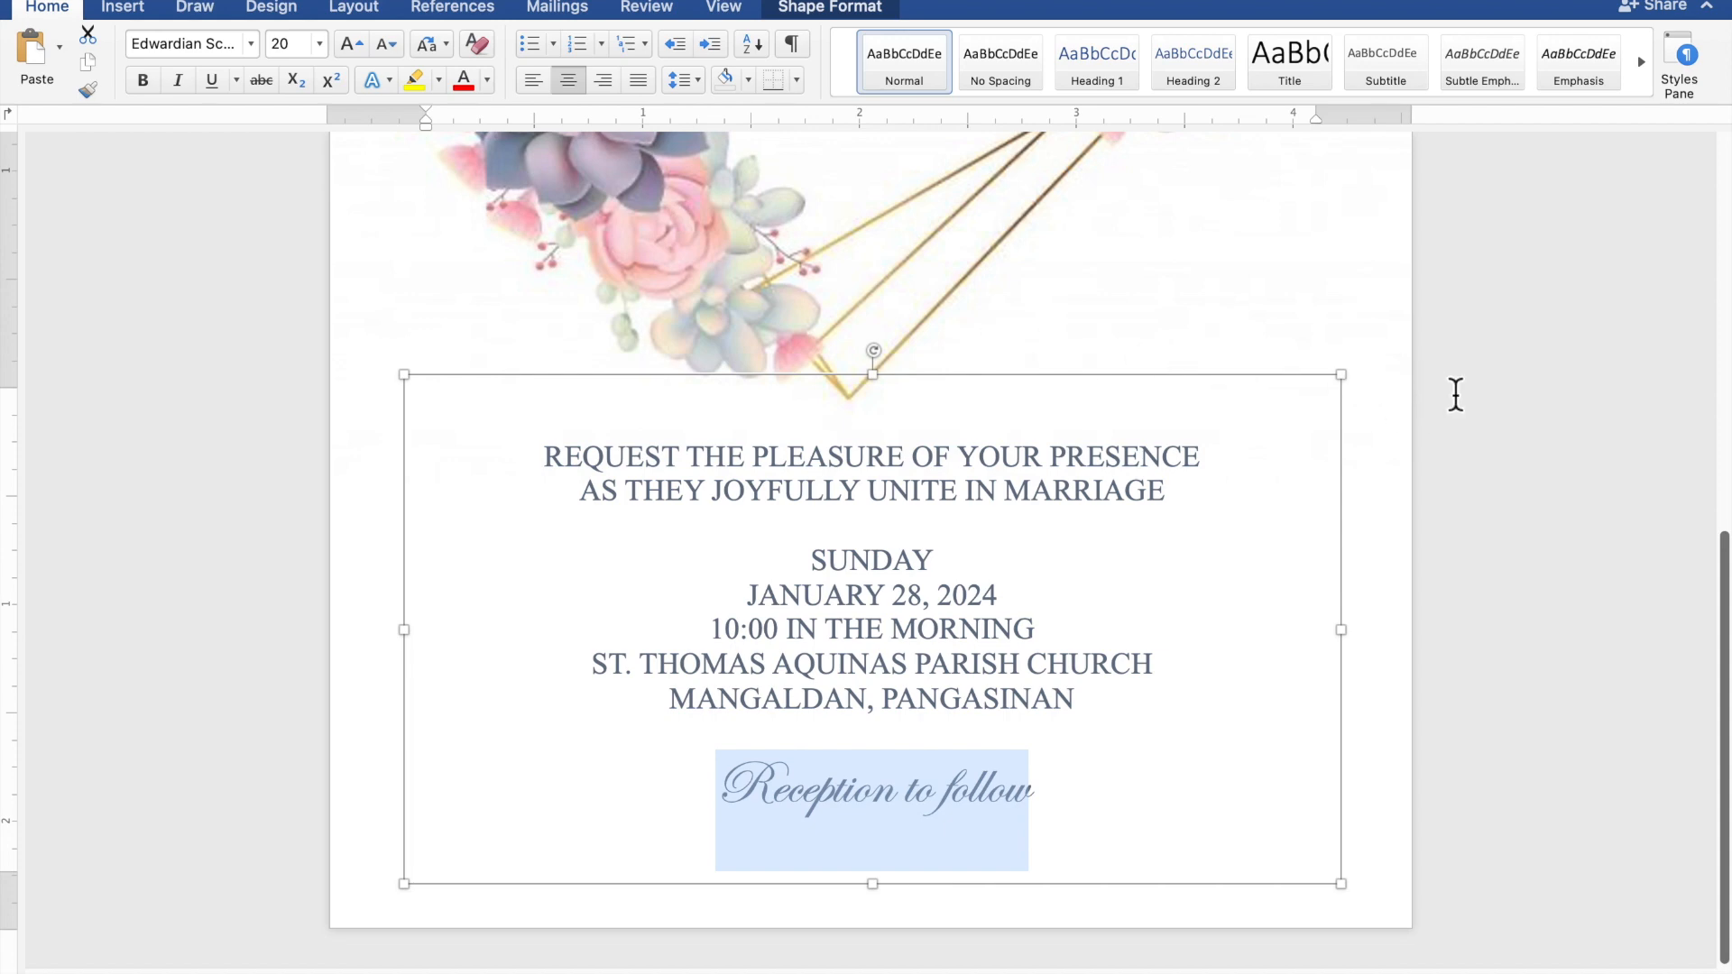
Scroll down and deselect the text box to review the finished invitation page
scroll(1456, 395, "down", 5)
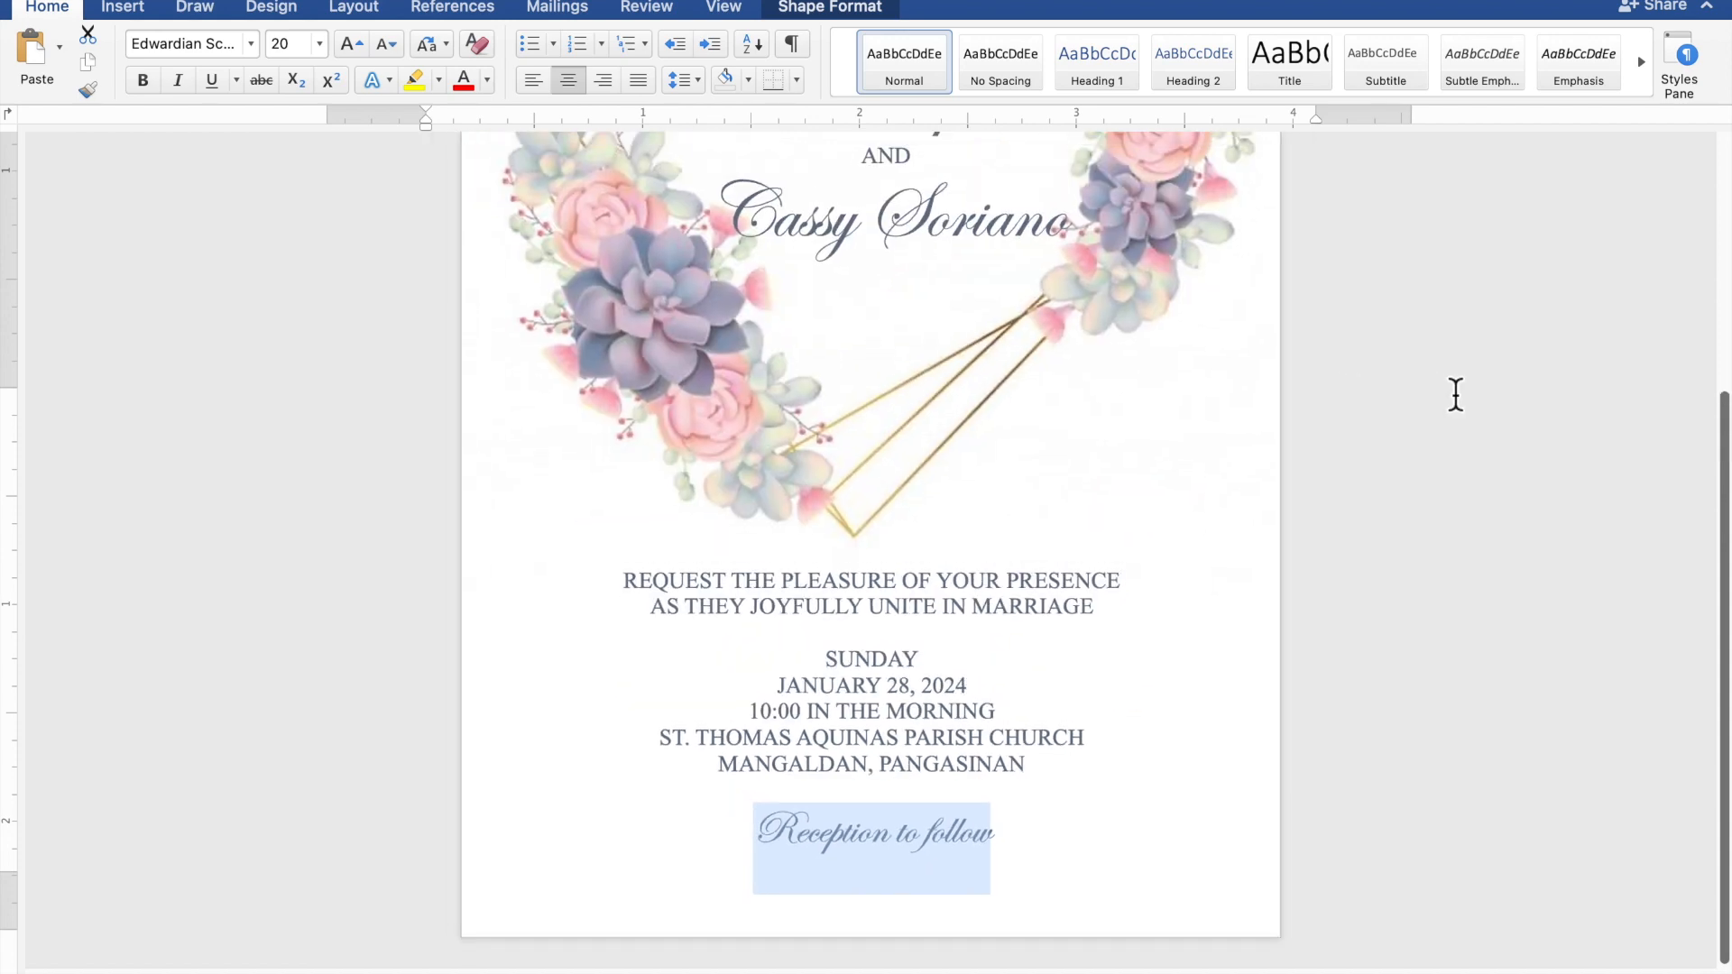
scroll(1456, 395, "down", 2)
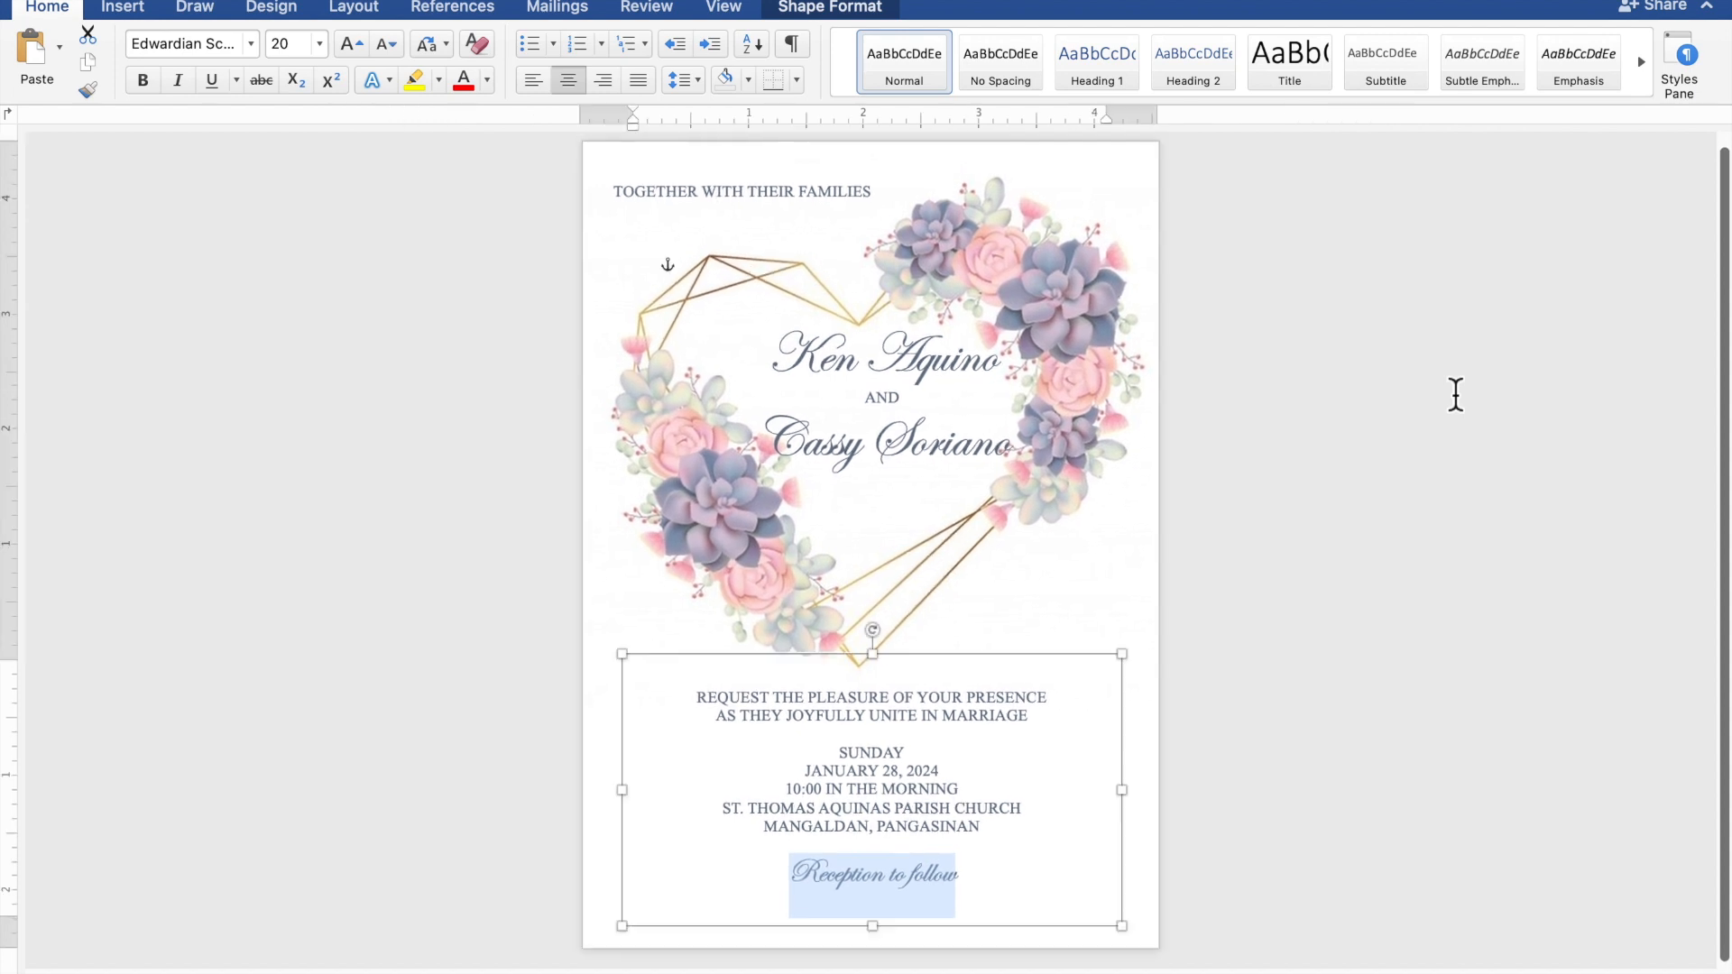
left_click(1456, 395)
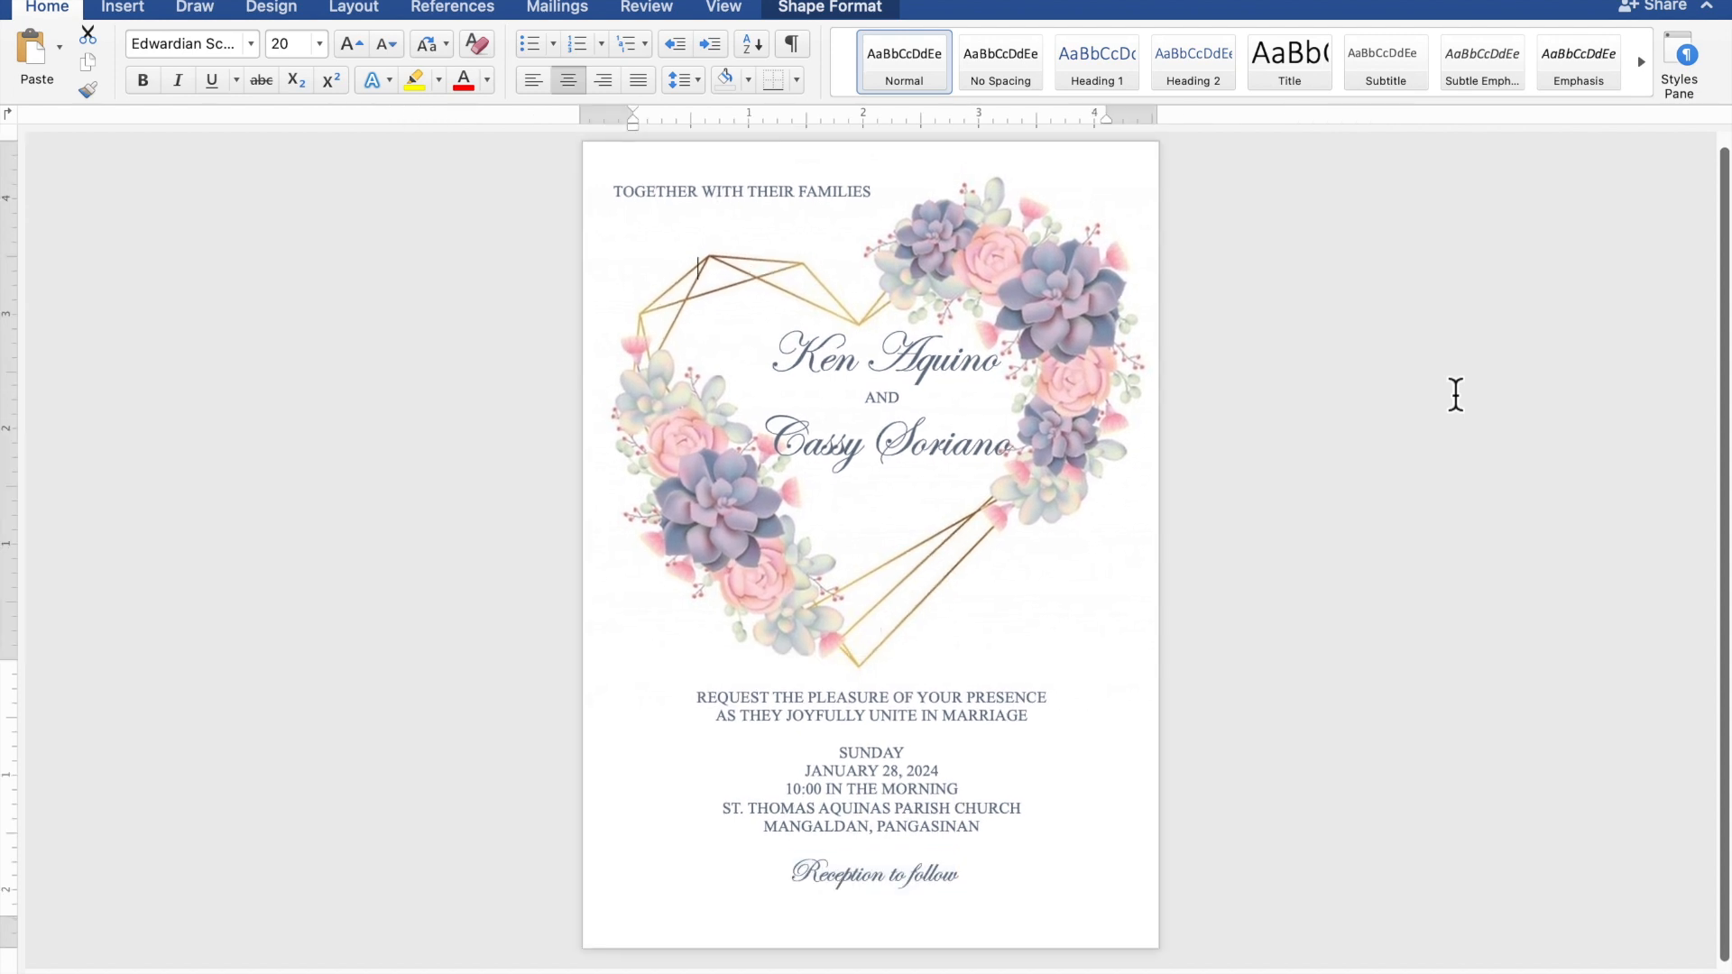